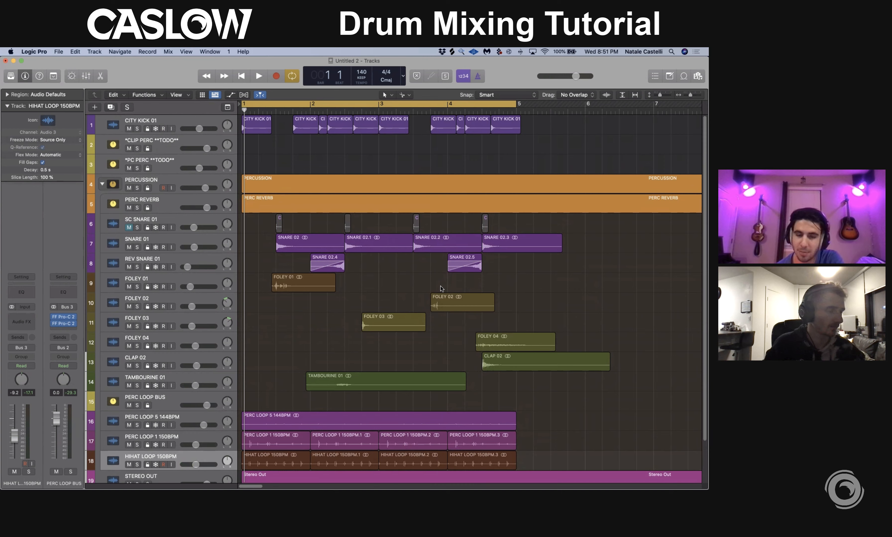
# Step: Select the CITY KICK 01 track and solo it
pyautogui.scroll(-2, 398, 271)
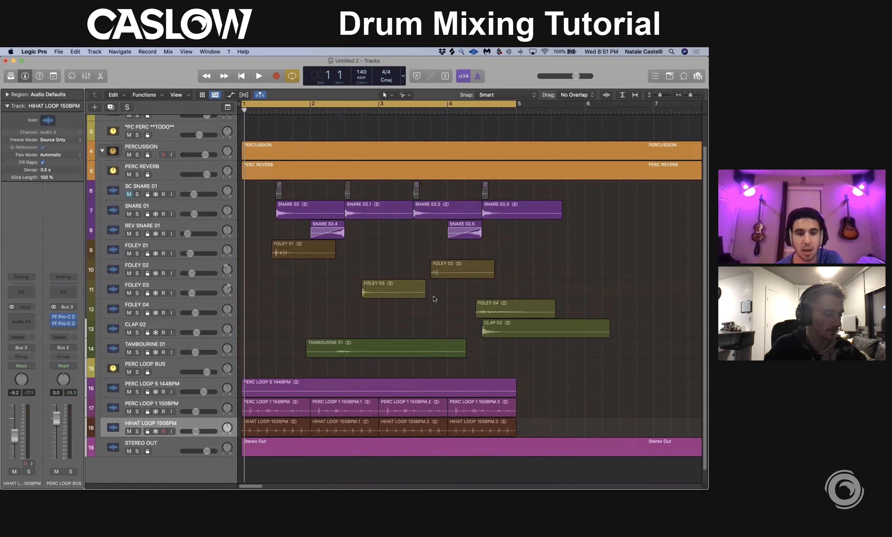
pyautogui.scroll(2, 325, 217)
pyautogui.click(156, 127)
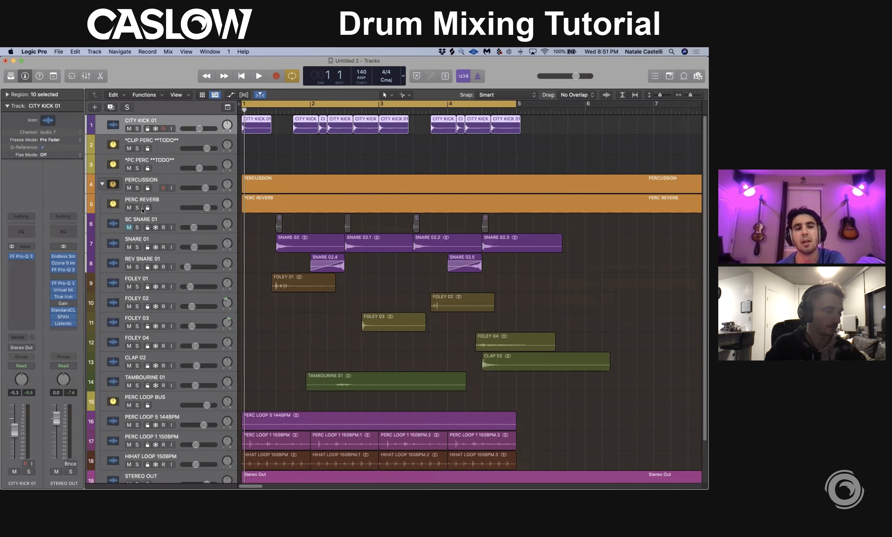
pyautogui.click(137, 129)
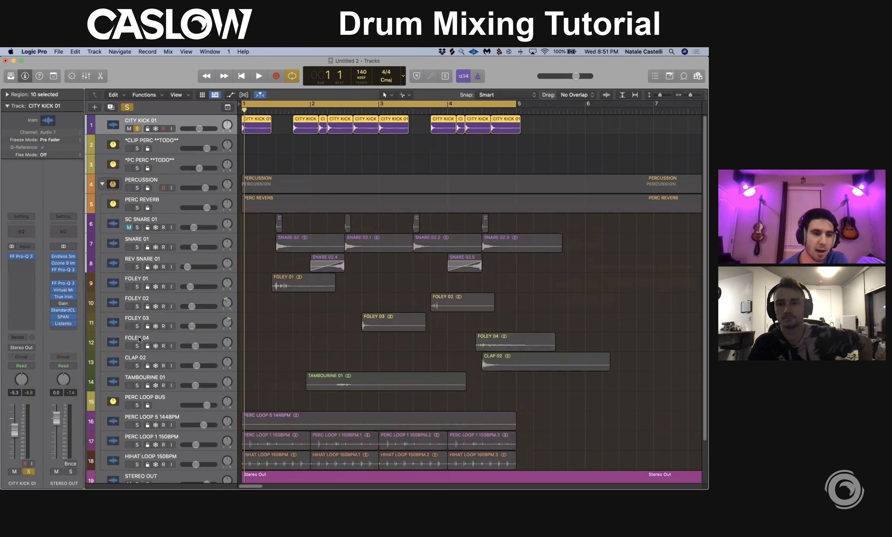
# Step: Insert the Multipass plug-in below FF Pro-Q 3 on the CITY KICK 01 channel
pyautogui.click(21, 264)
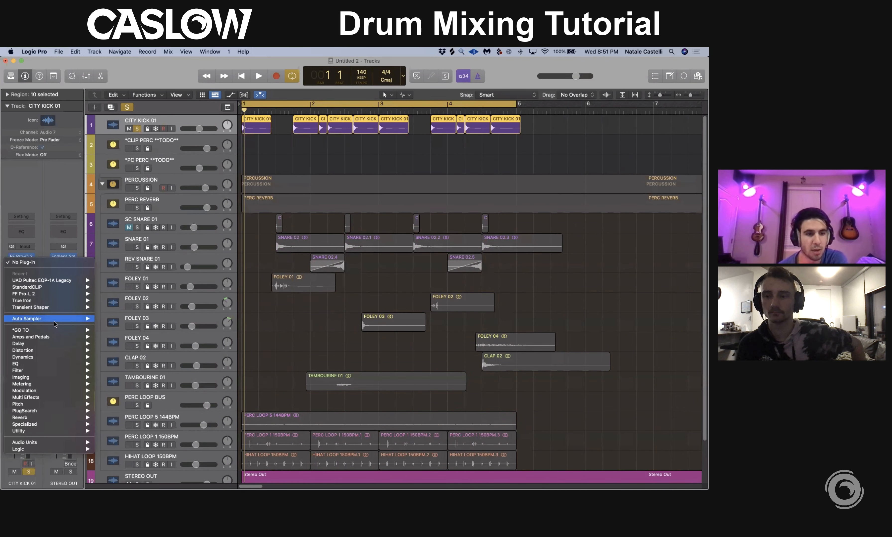
pyautogui.moveTo(51, 330)
pyautogui.moveTo(147, 458)
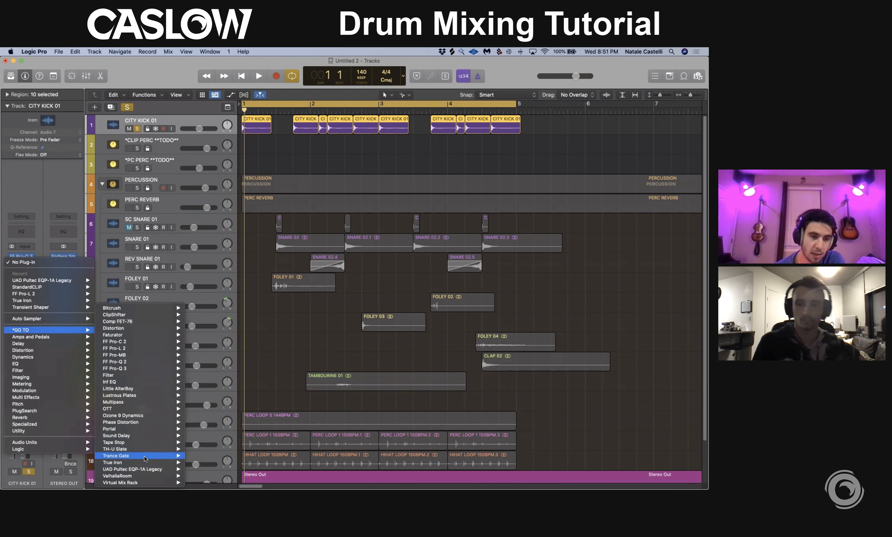
pyautogui.moveTo(119, 402)
pyautogui.click(203, 402)
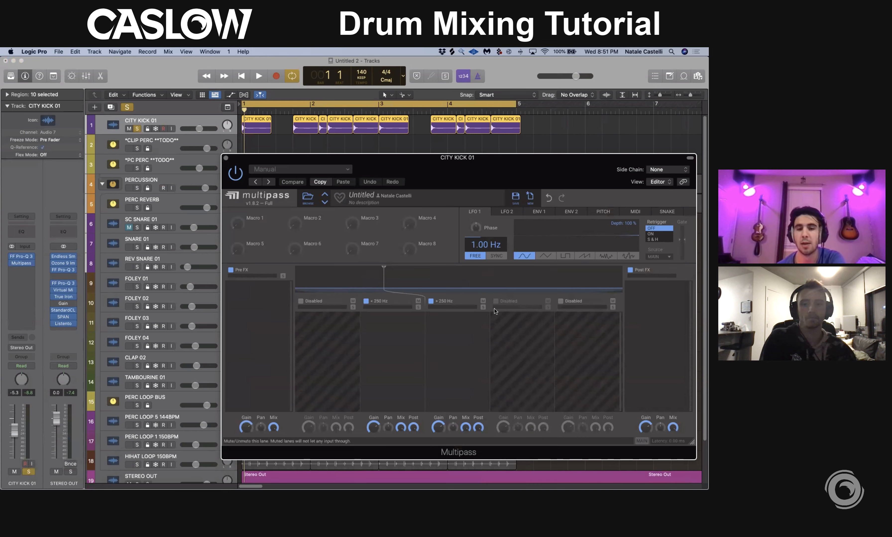
# Step: Set the Multipass band crossover to 135 Hz and close the plug-in window
pyautogui.moveTo(478, 168); pyautogui.dragTo(428, 152)
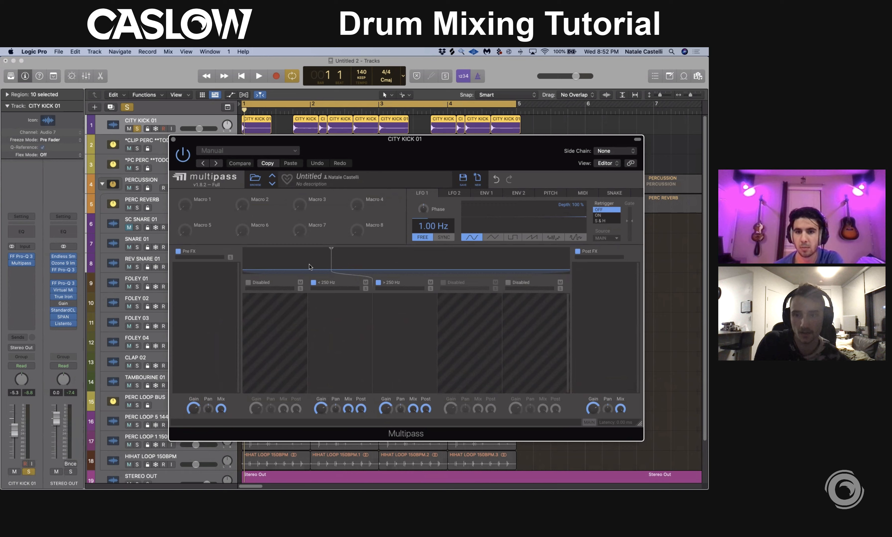
pyautogui.moveTo(330, 270); pyautogui.dragTo(293, 268)
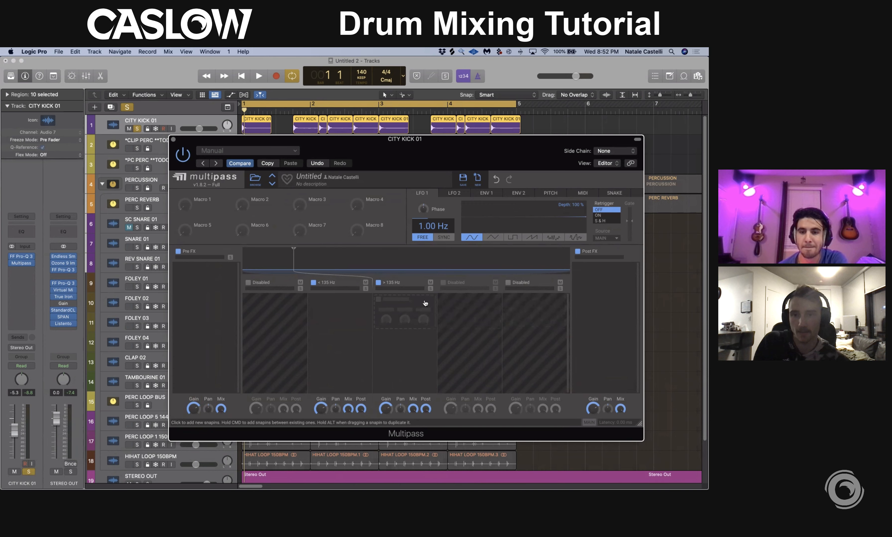
pyautogui.moveTo(445, 160); pyautogui.dragTo(422, 158)
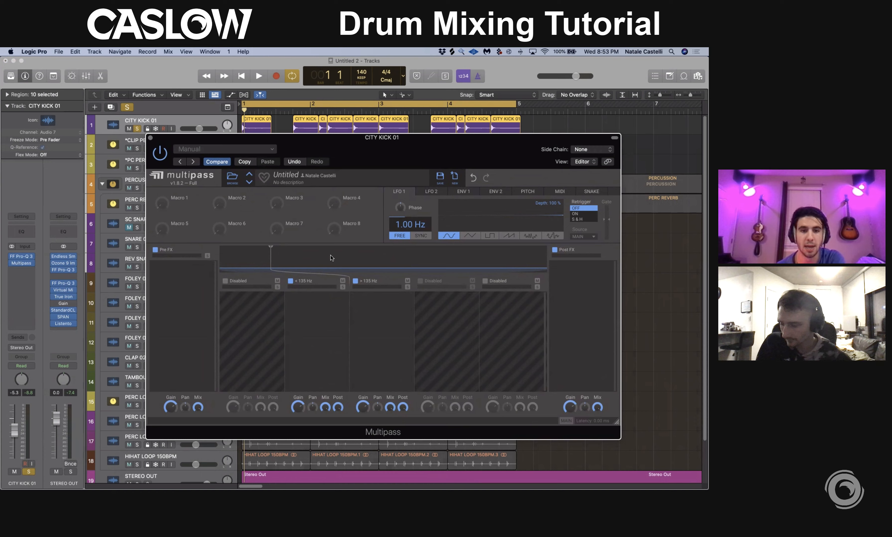
pyautogui.click(151, 138)
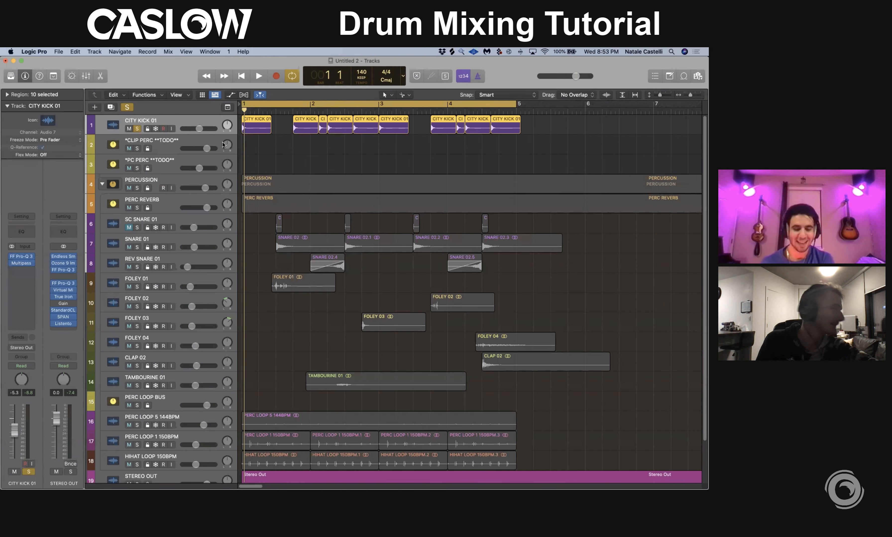
# Step: Turn off solo on CITY KICK 01 and deselect its regions
pyautogui.click(138, 128)
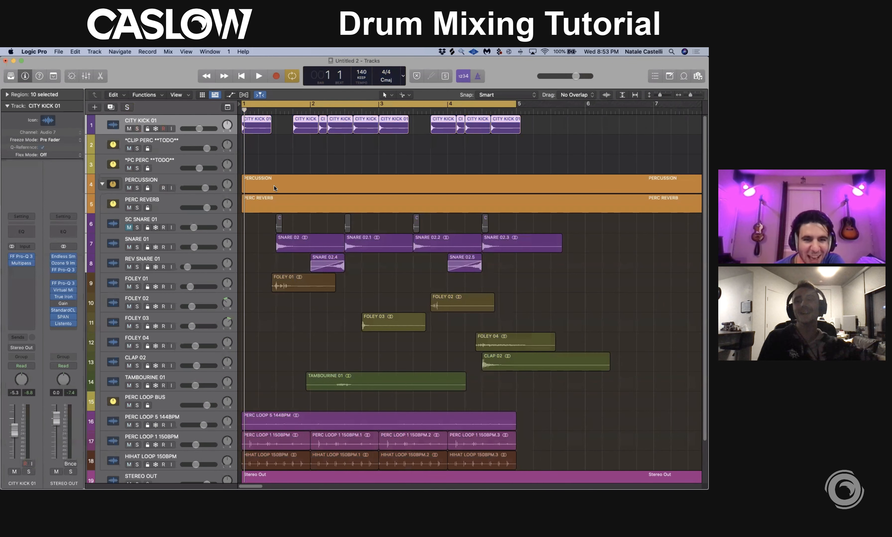
pyautogui.click(279, 169)
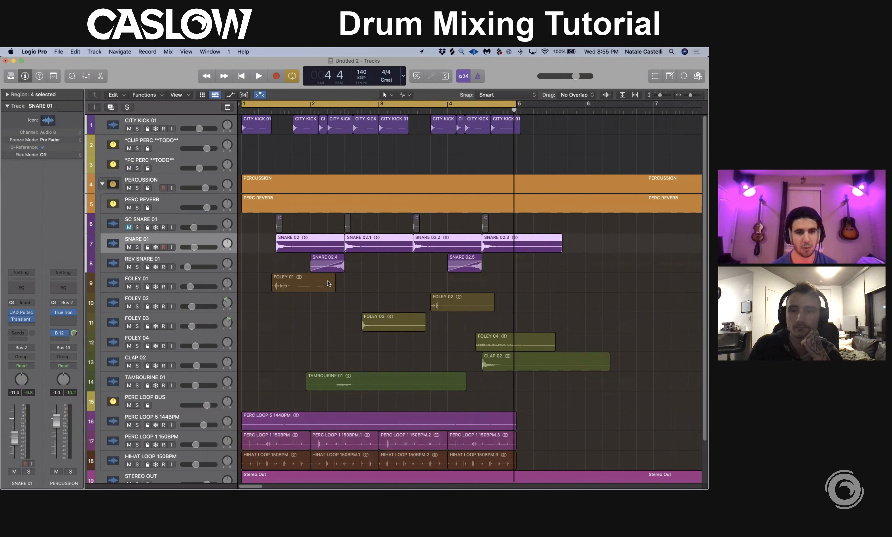
# Step: Play back the full drum loop with all layers, stop it and clear the region selection
pyautogui.press('space')
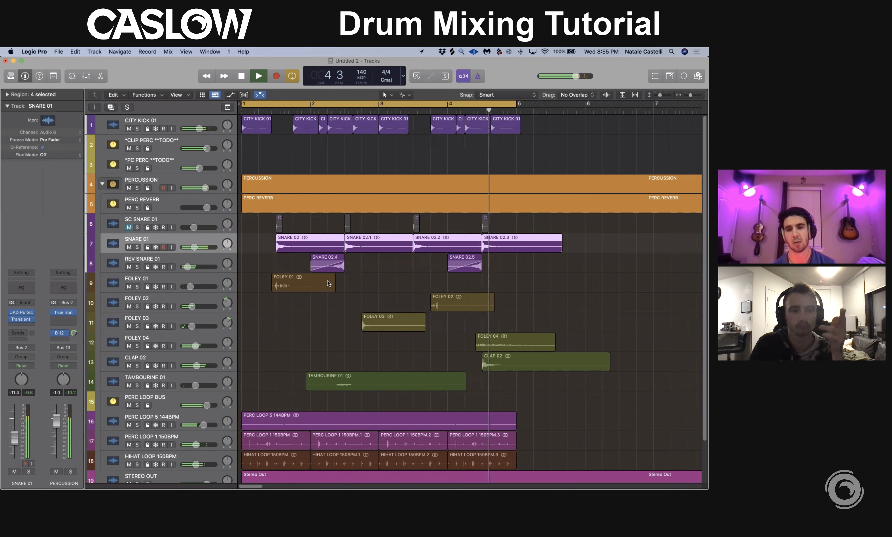
pyautogui.press('space')
pyautogui.click(323, 308)
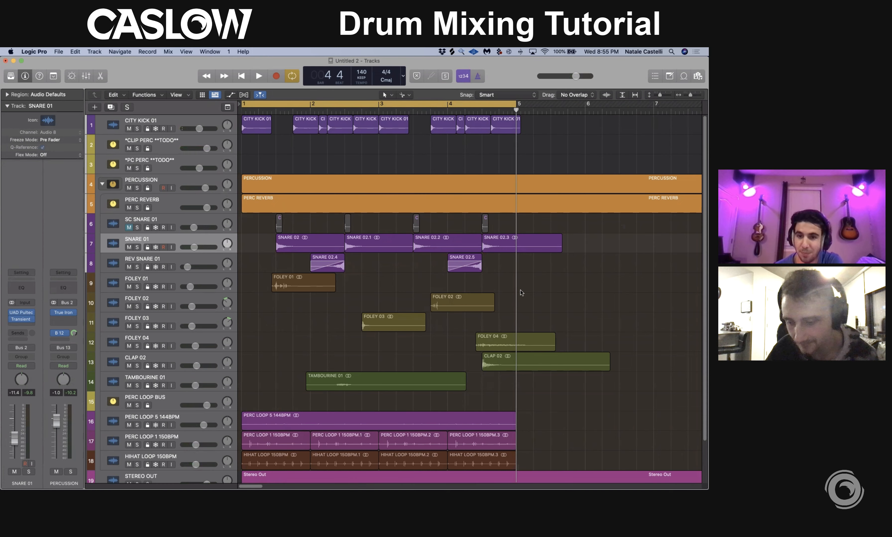
pyautogui.moveTo(449, 224); pyautogui.dragTo(620, 377)
pyautogui.click(572, 312)
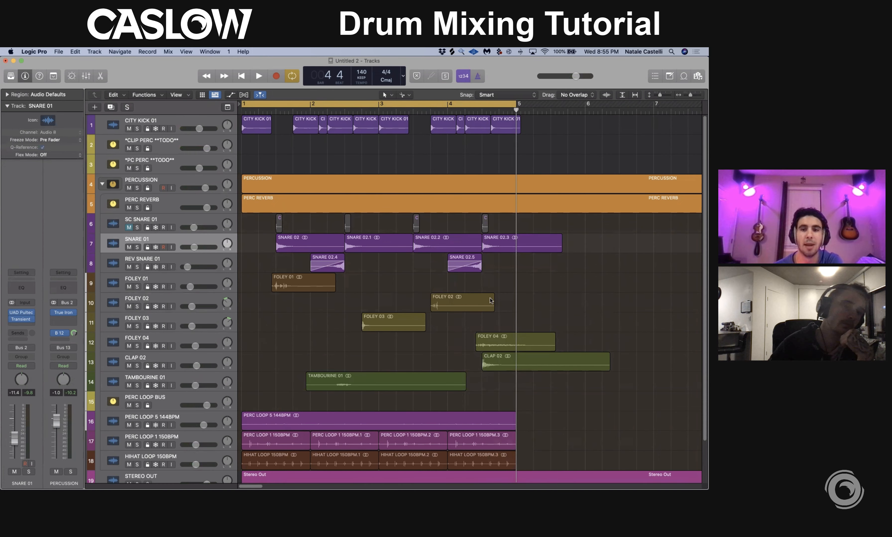
# Step: Examine the Transient Shaper settings on the SNARE 01 track and close the plug-in
pyautogui.click(161, 244)
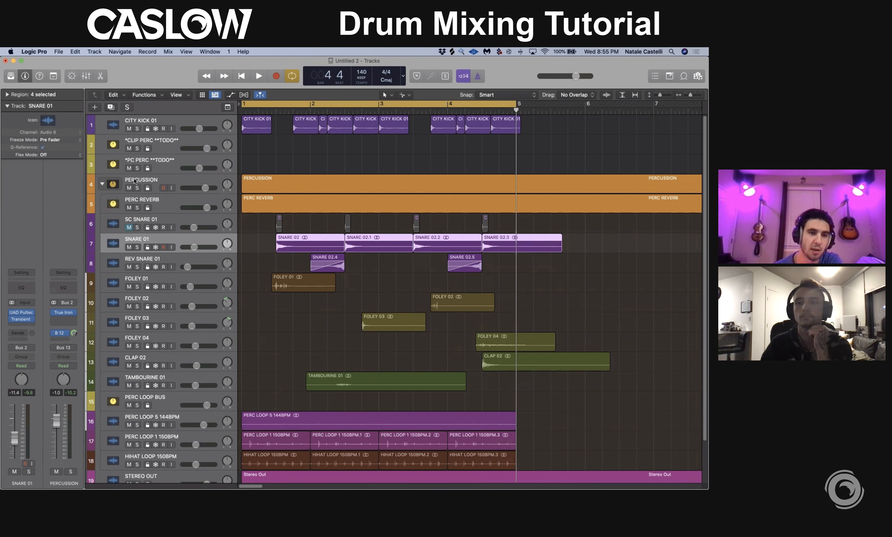
pyautogui.click(21, 320)
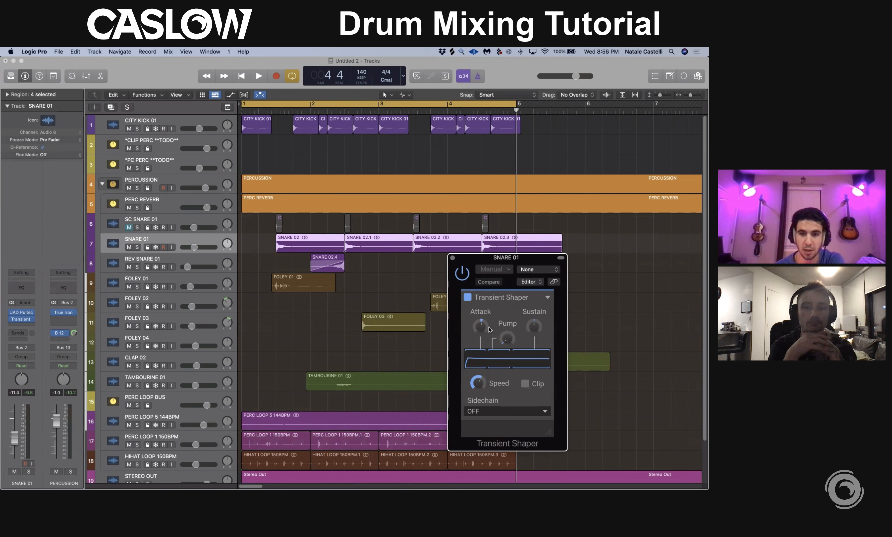
pyautogui.click(452, 258)
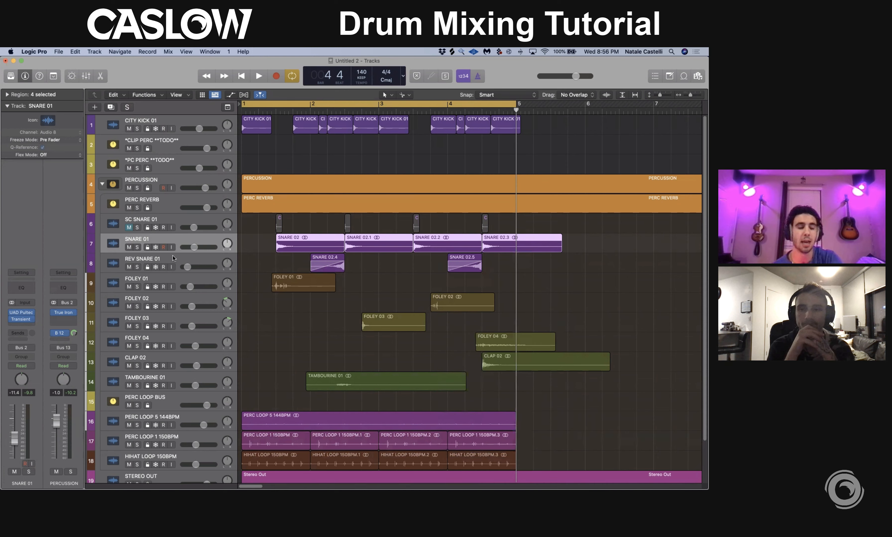
# Step: Solo SNARE 01 and CITY KICK 01, audition them together and clear the solos
pyautogui.press('s')
pyautogui.click(168, 121)
pyautogui.press('s')
pyautogui.press('space')
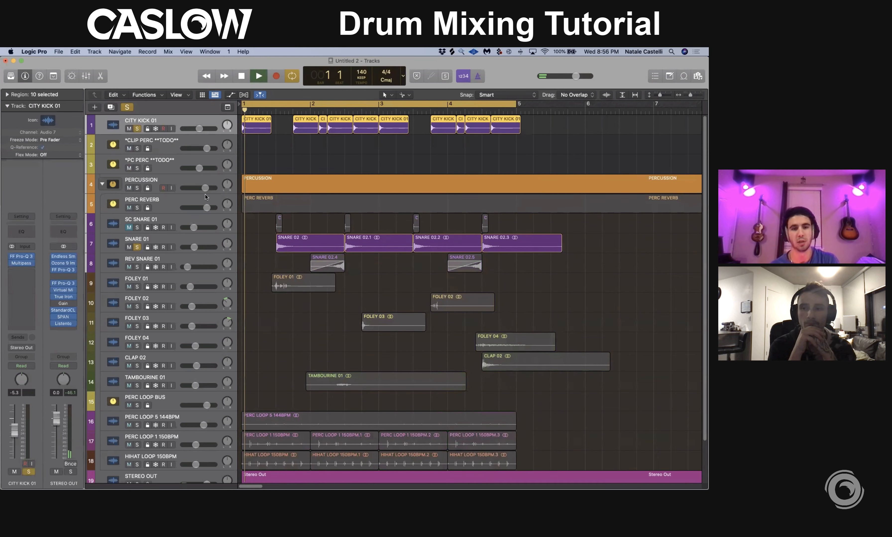
pyautogui.press('space')
pyautogui.press('s')
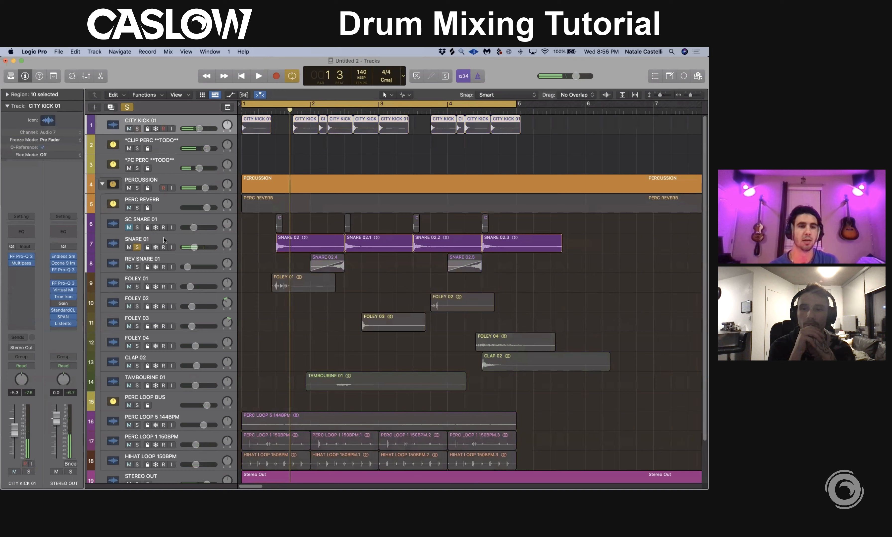
pyautogui.click(126, 106)
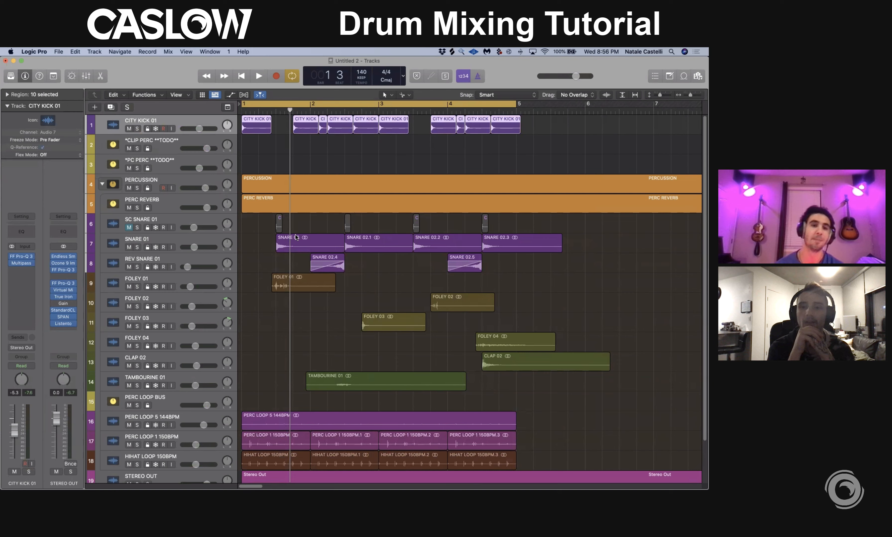
# Step: Solo REV SNARE 01 and SNARE 01 and audition the two snare layers from the loop start
pyautogui.click(259, 254)
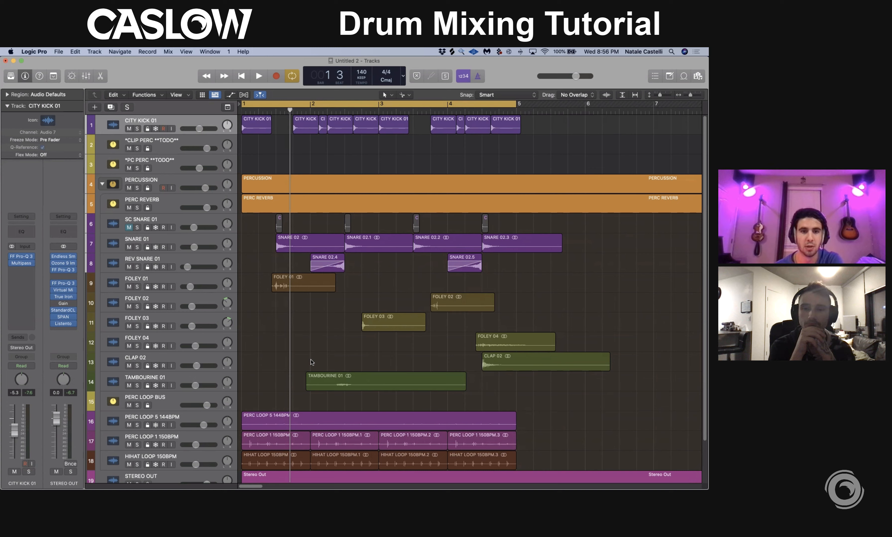
pyautogui.click(164, 238)
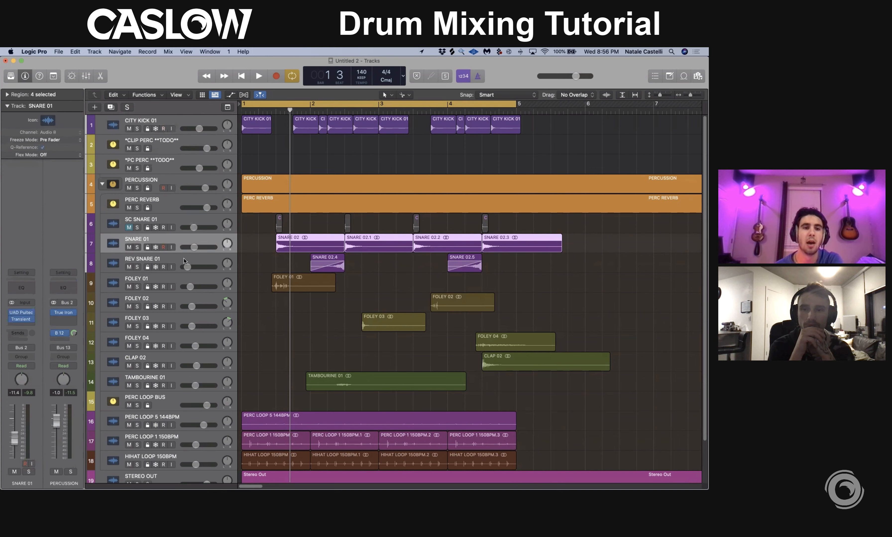
pyautogui.click(183, 259)
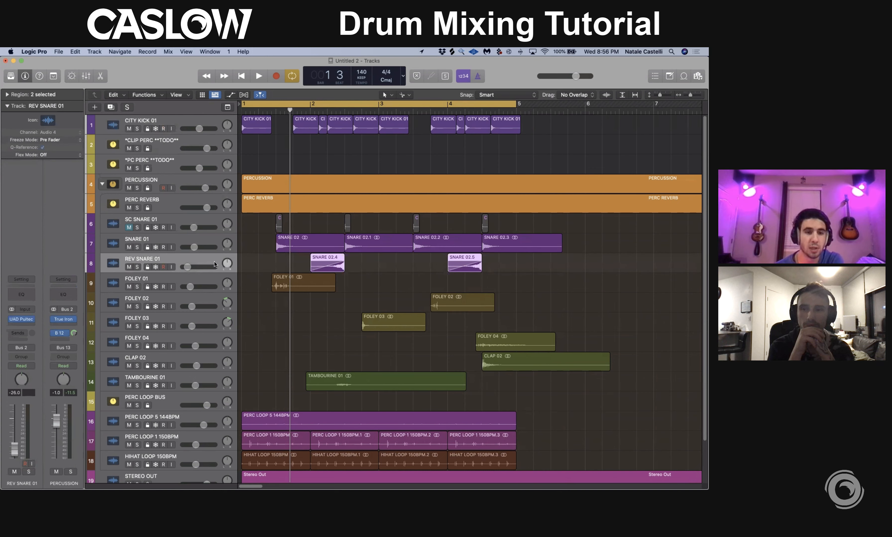
pyautogui.press('s')
pyautogui.click(188, 242)
pyautogui.press('s')
pyautogui.click(198, 121)
pyautogui.press('space')
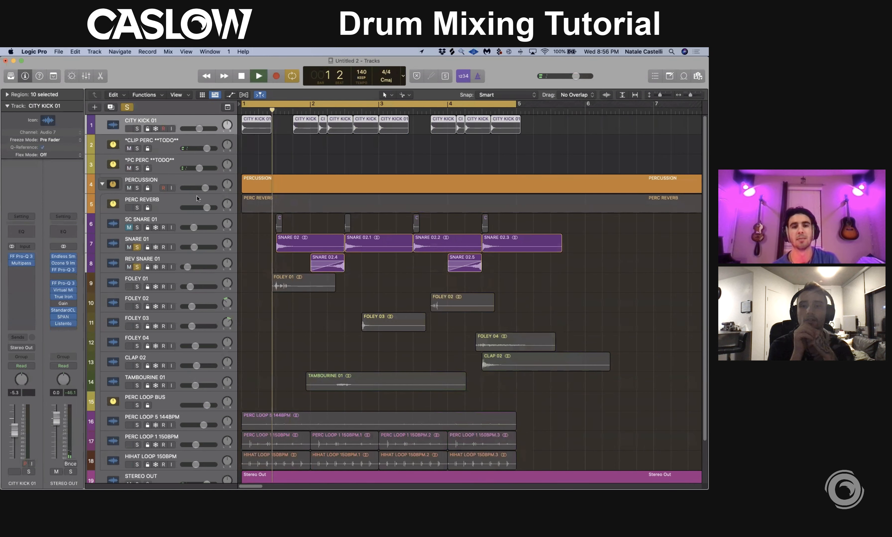
pyautogui.press('space')
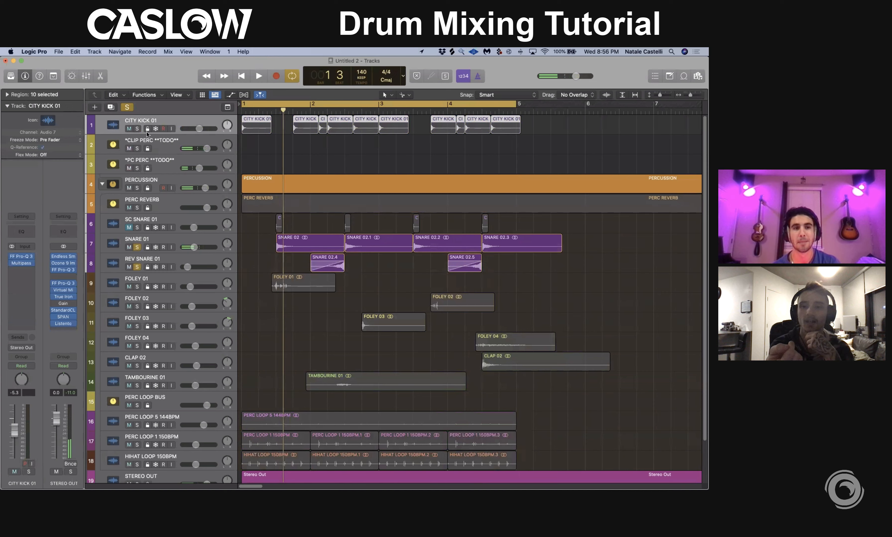
# Step: Add CITY KICK 01 to the solos, clear all solos and deselect the regions
pyautogui.press('s')
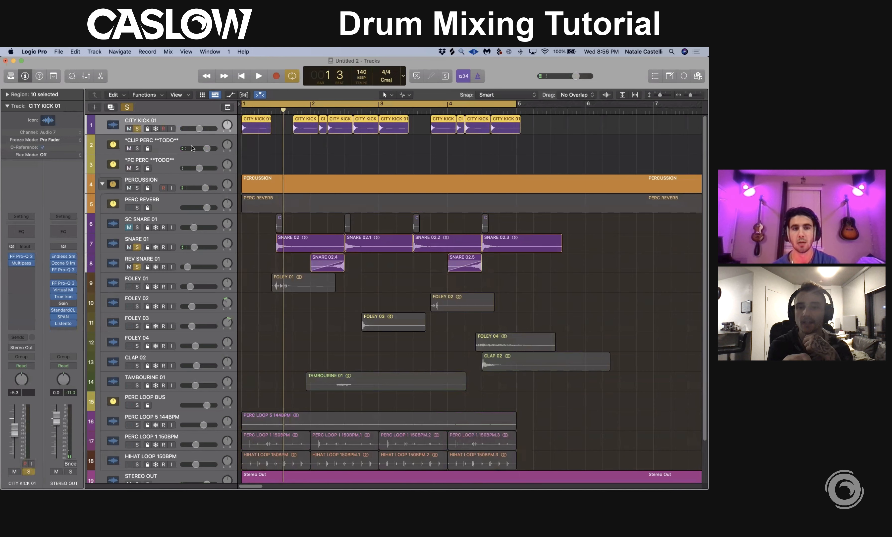
pyautogui.press('ctrl+alt+super+s')
pyautogui.click(395, 277)
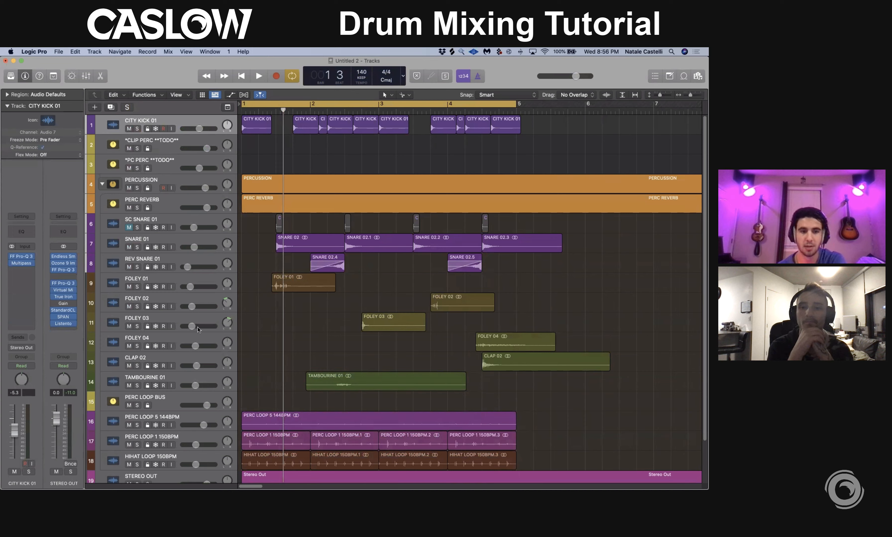
# Step: Select the FOLEY 01 to FOLEY 04 tracks and solo them together
pyautogui.click(196, 338)
pyautogui.keyDown('shift'); pyautogui.click(177, 280); pyautogui.keyUp('shift')
pyautogui.press('s')
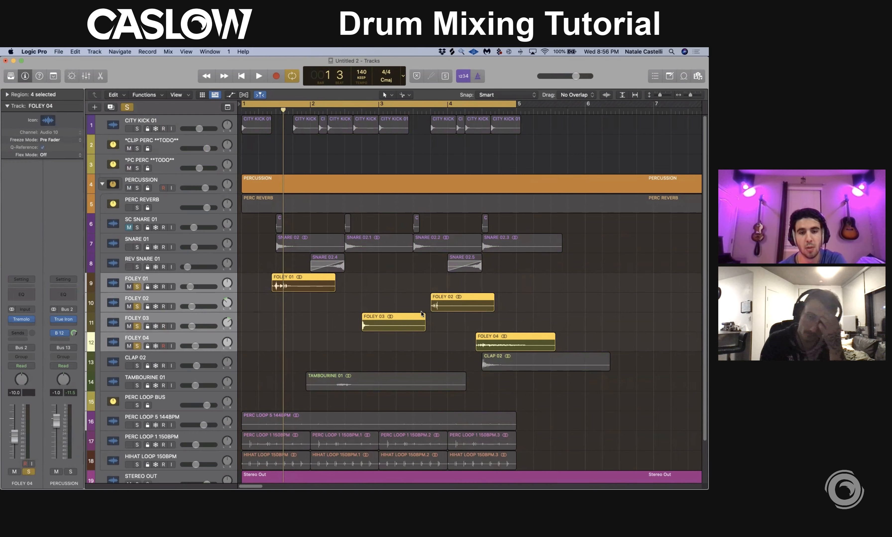
# Step: Play back the soloed foley tracks, stop playback and turn off their solos
pyautogui.click(387, 297)
pyautogui.moveTo(546, 295); pyautogui.dragTo(517, 286)
pyautogui.click(257, 333)
pyautogui.click(518, 289)
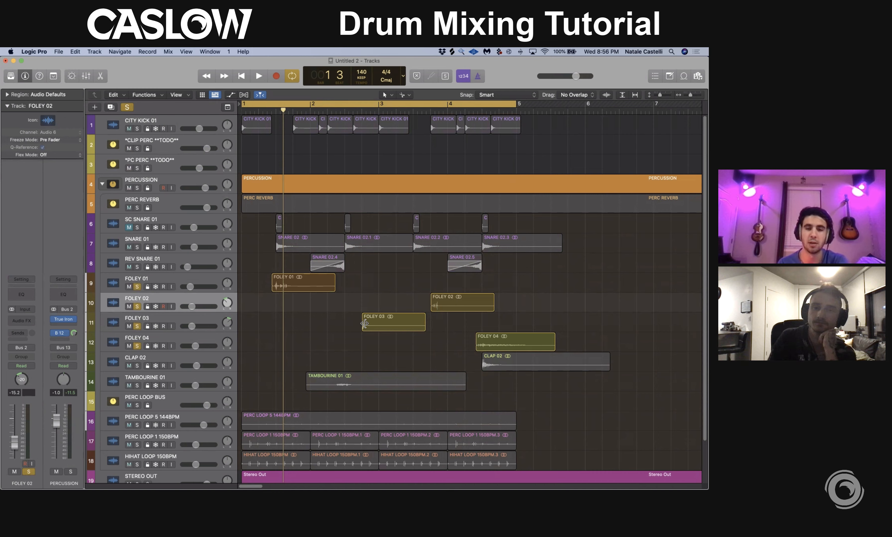
pyautogui.press('space')
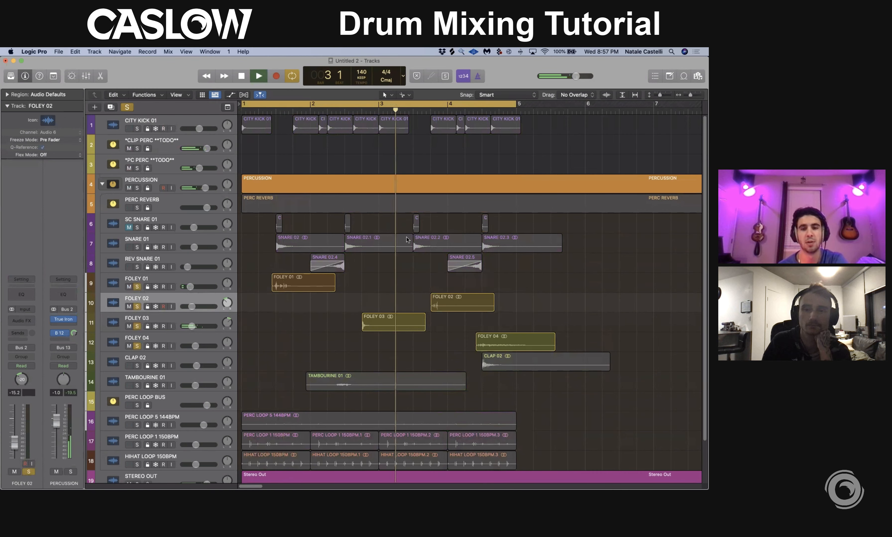
pyautogui.press('space')
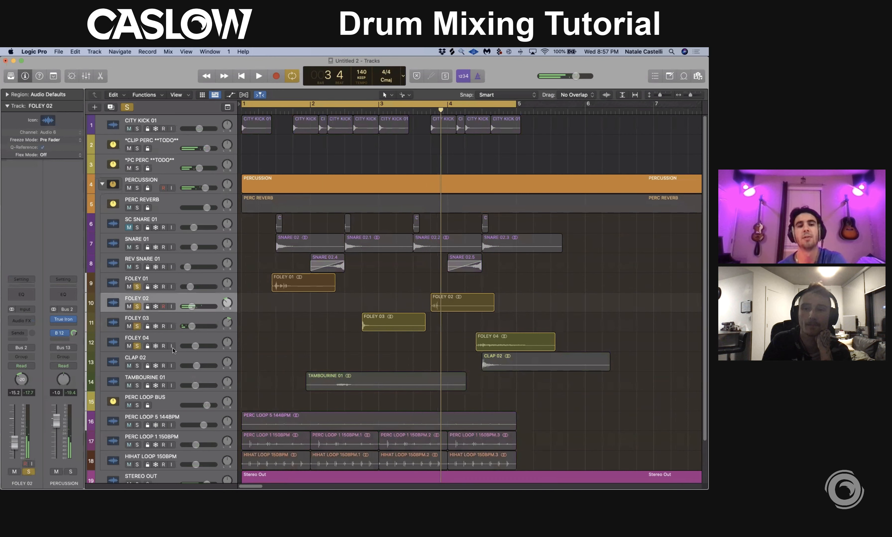
pyautogui.moveTo(136, 287); pyautogui.dragTo(137, 348)
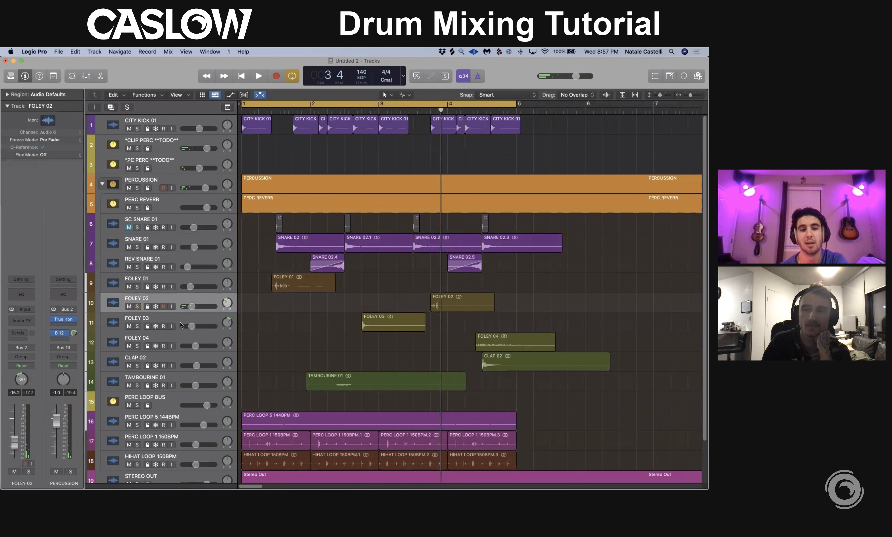
# Step: Check the pan positions of the FOLEY 03 and FOLEY 02 tracks
pyautogui.click(181, 325)
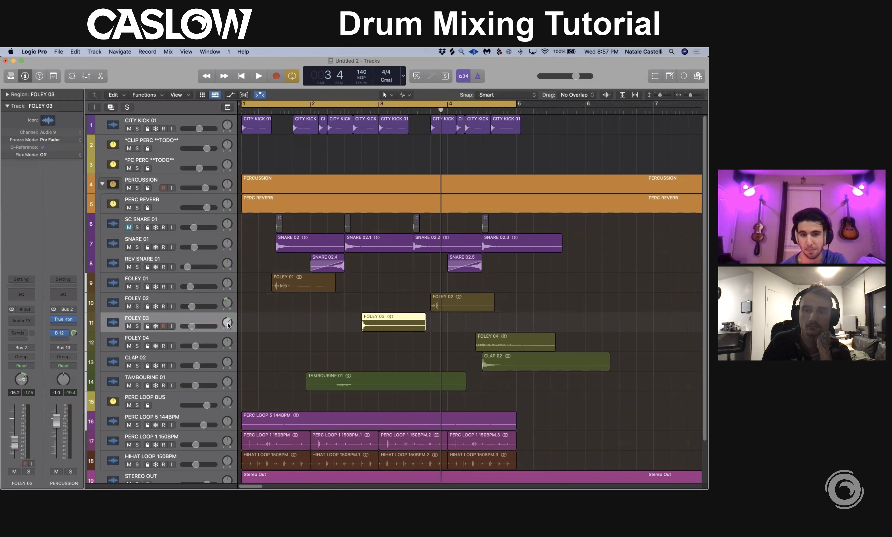
pyautogui.click(228, 305)
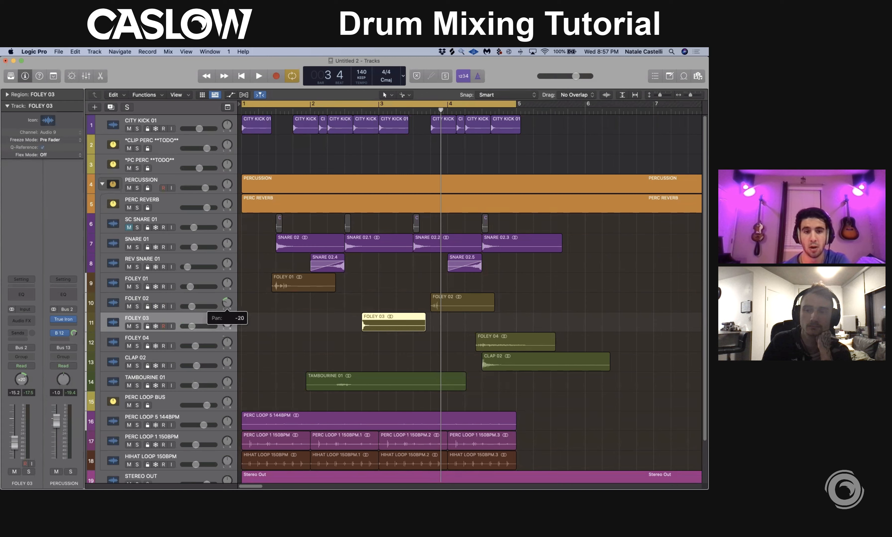
# Step: Check the pan position of the FOLEY 03 track and select the FOLEY 04 track
pyautogui.moveTo(222, 345); pyautogui.dragTo(222, 311)
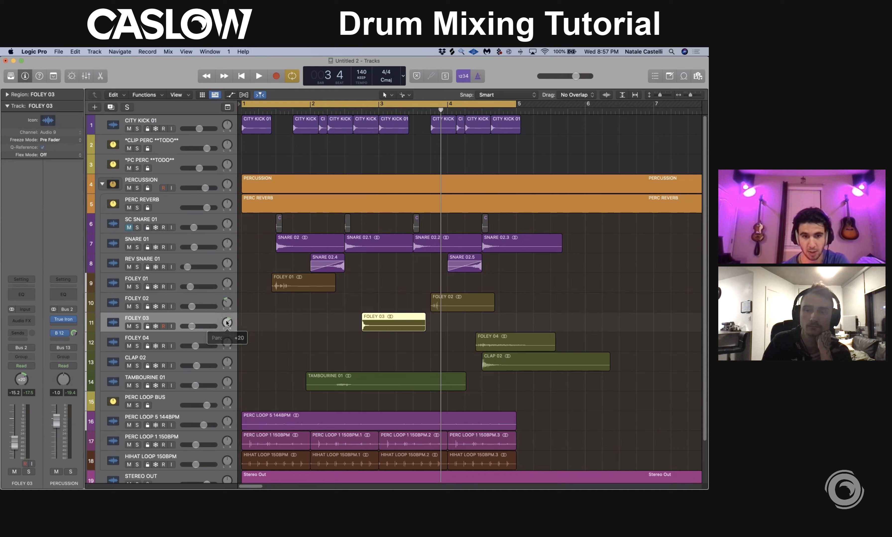
pyautogui.click(331, 327)
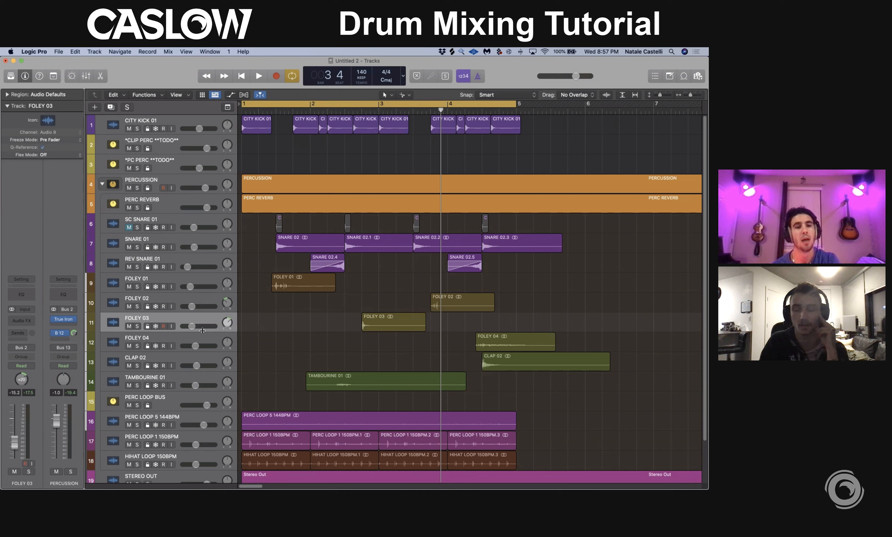
pyautogui.click(191, 345)
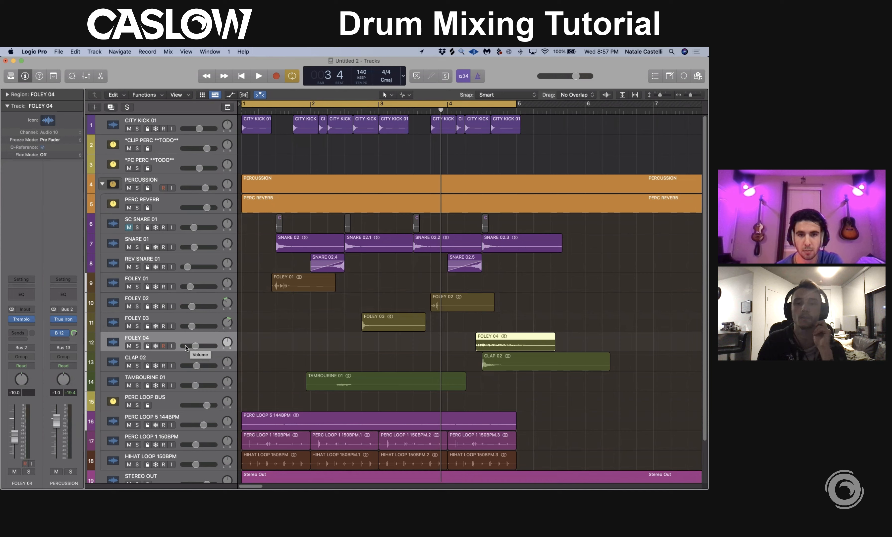
# Step: Mute the PERC LOOP BUS track and deselect the FOLEY 04 region
pyautogui.click(129, 405)
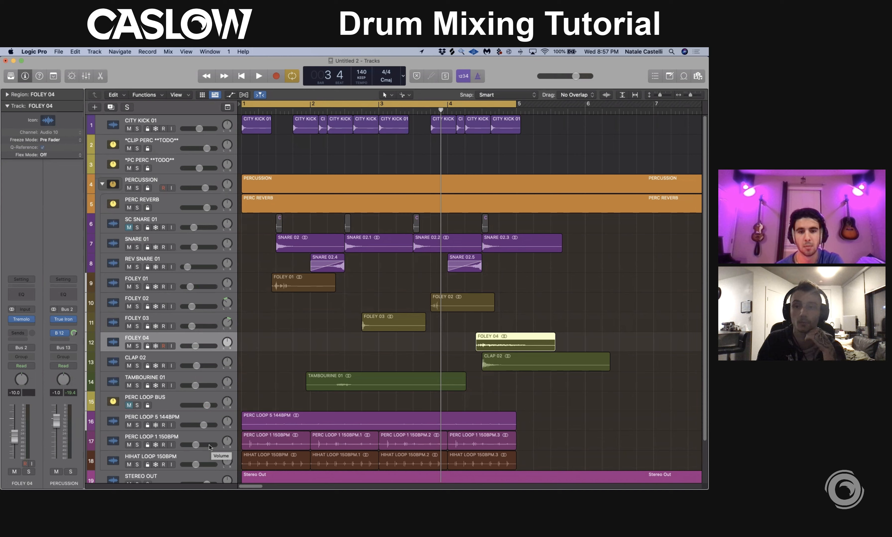
pyautogui.click(323, 336)
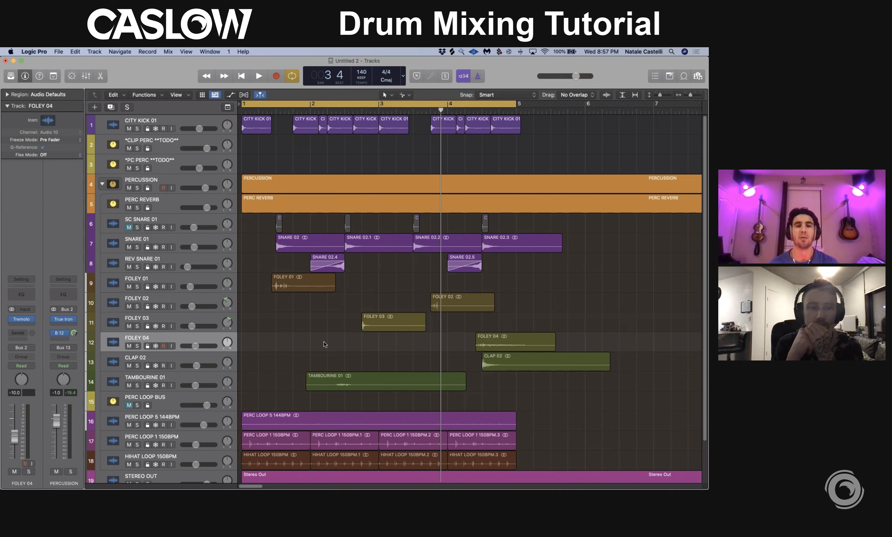
# Step: Solo the CLAP 02 and TAMBOURINE 01 tracks together
pyautogui.click(196, 379)
pyautogui.click(195, 361)
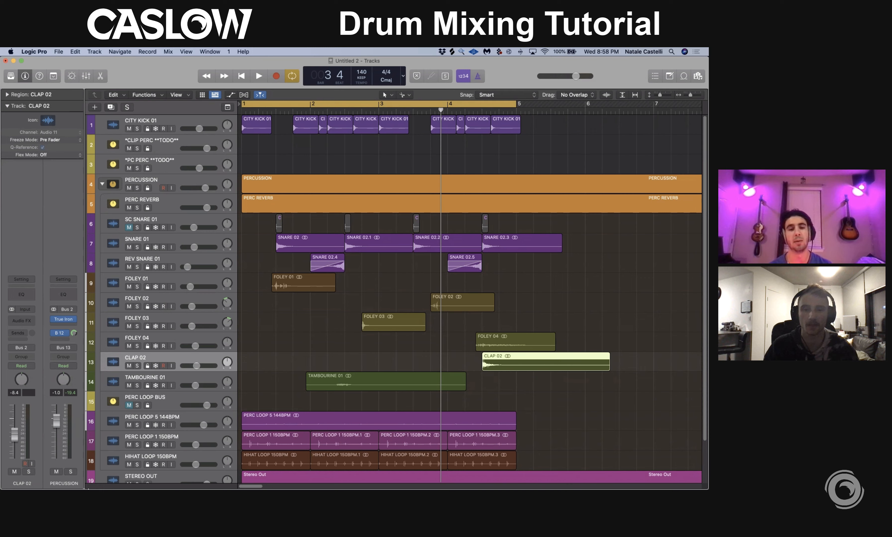
pyautogui.press('s')
pyautogui.press('Down')
pyautogui.press('s')
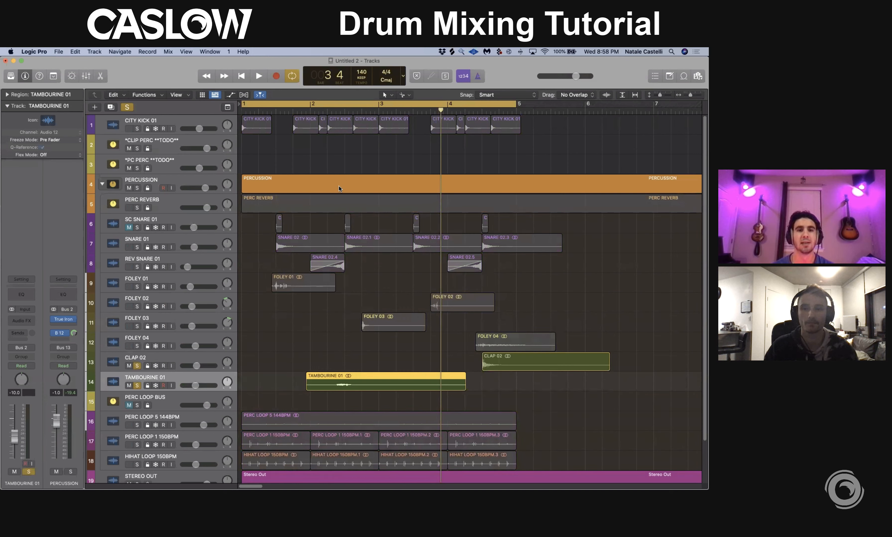
# Step: Play back the soloed clap and tambourine from bar 2, stop playback and clear all solos
pyautogui.click(327, 111)
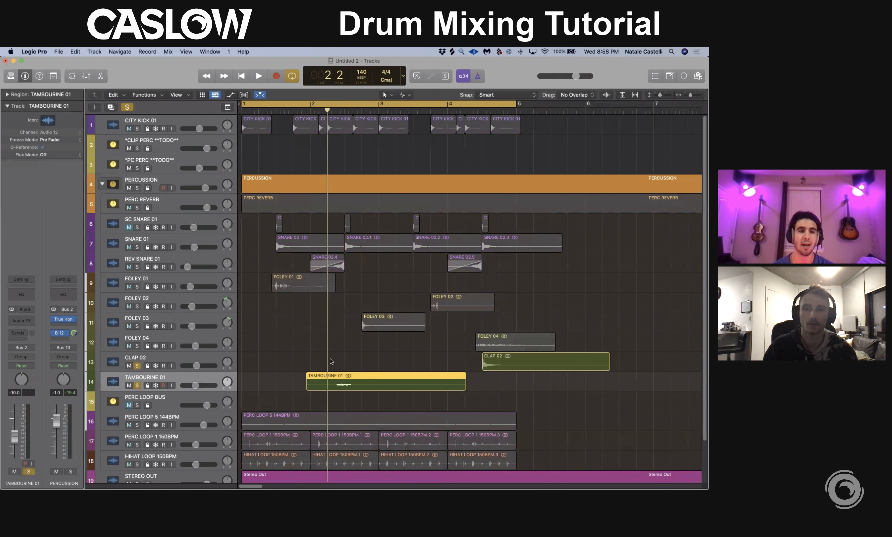
pyautogui.click(346, 385)
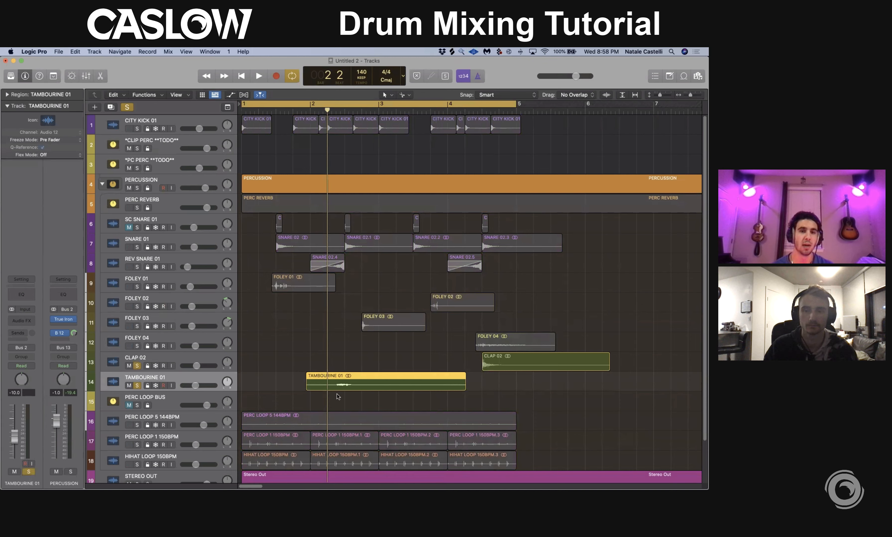
pyautogui.press('space')
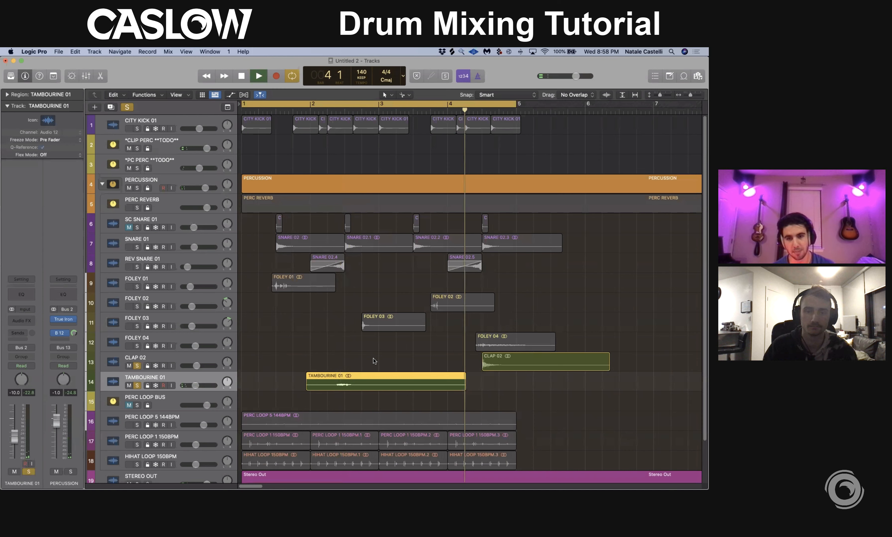
pyautogui.press('space')
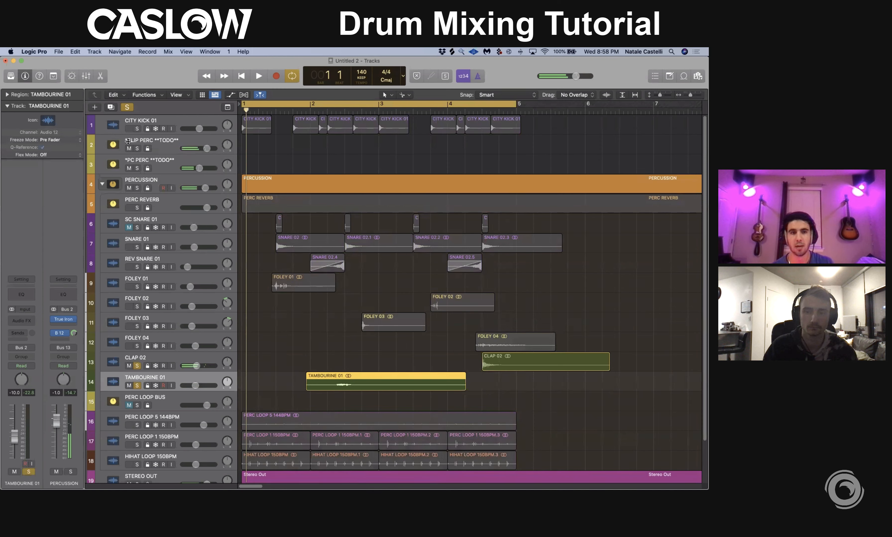
pyautogui.click(129, 107)
pyautogui.click(438, 341)
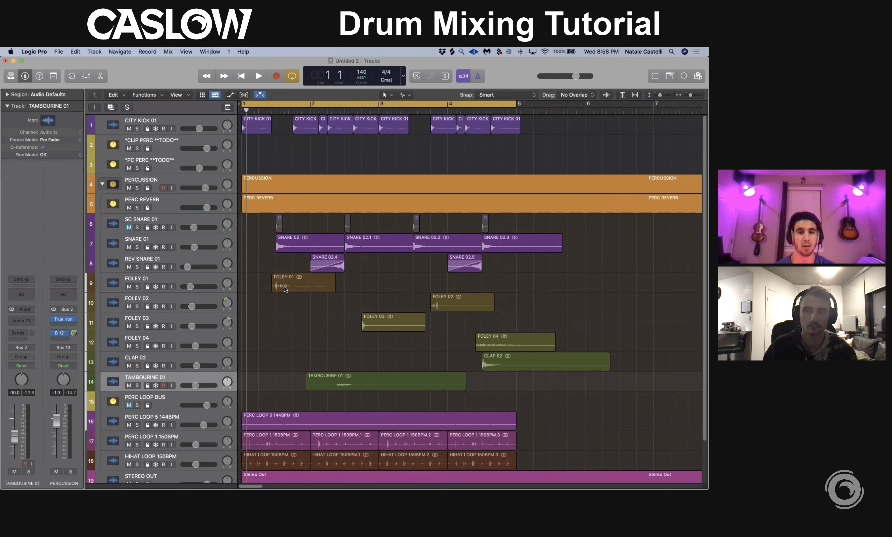
# Step: Play back a short part of the drum mix and briefly highlight the foley, clap and tambourine regions
pyautogui.press('space')
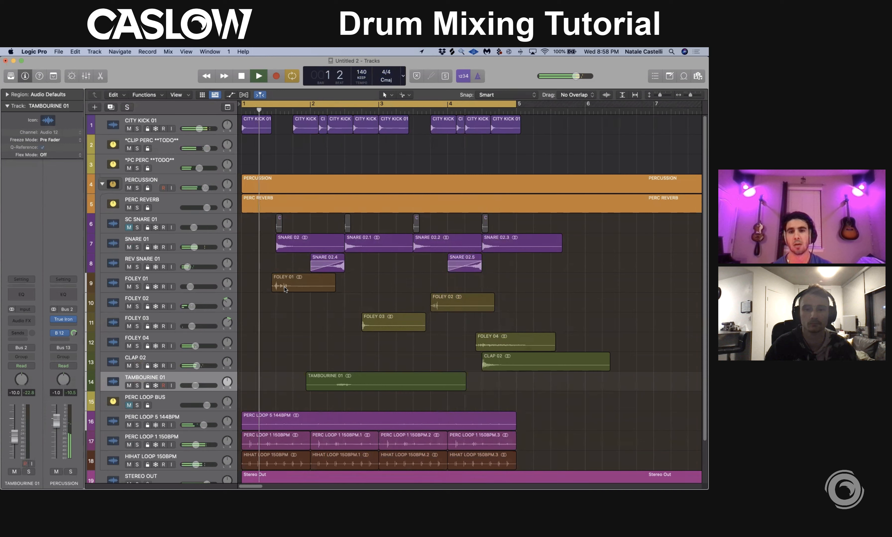
pyautogui.press('space')
pyautogui.moveTo(571, 297); pyautogui.dragTo(293, 395)
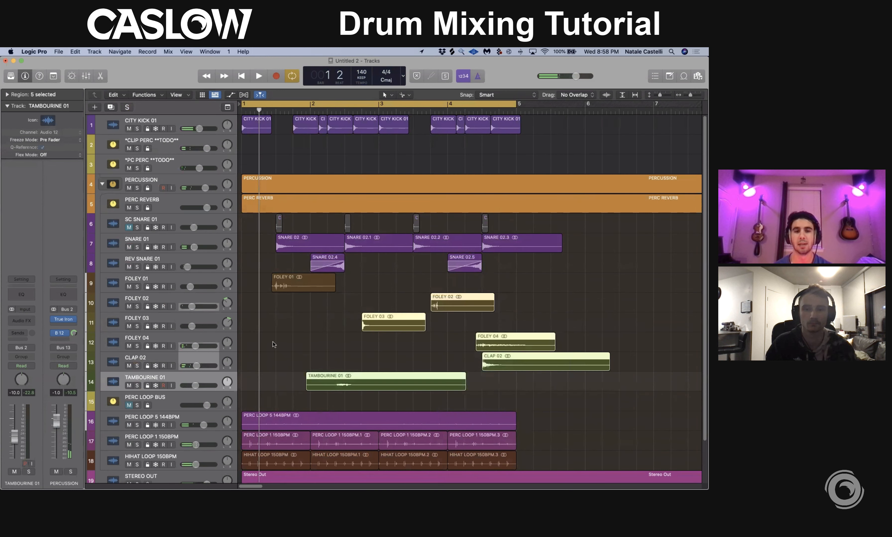
pyautogui.moveTo(262, 284); pyautogui.dragTo(533, 386)
pyautogui.click(577, 323)
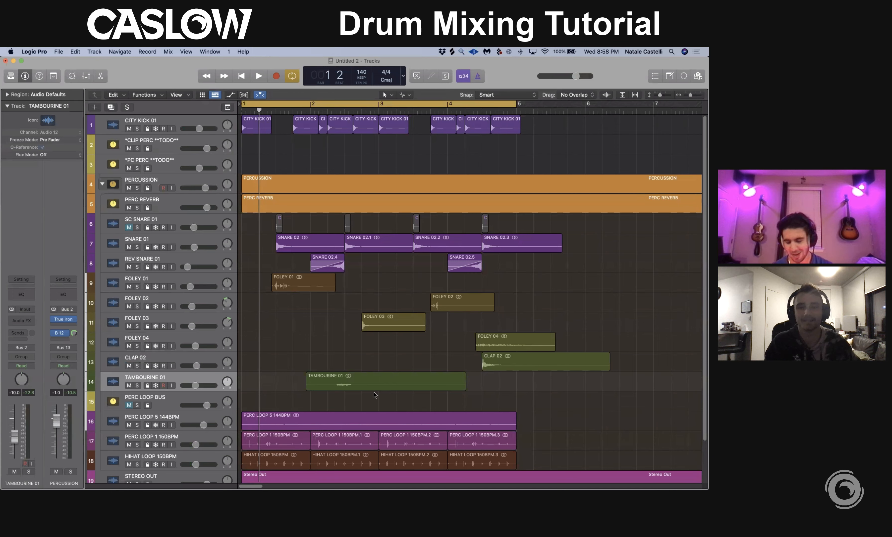
# Step: Inspect the region parameters of the CLAP 02 region, collapse them again and deselect the region
pyautogui.click(170, 403)
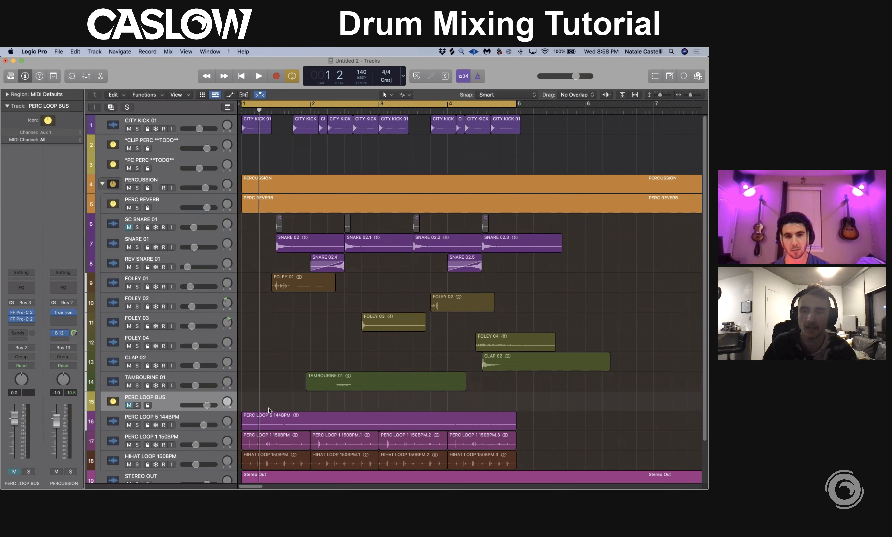
pyautogui.click(488, 362)
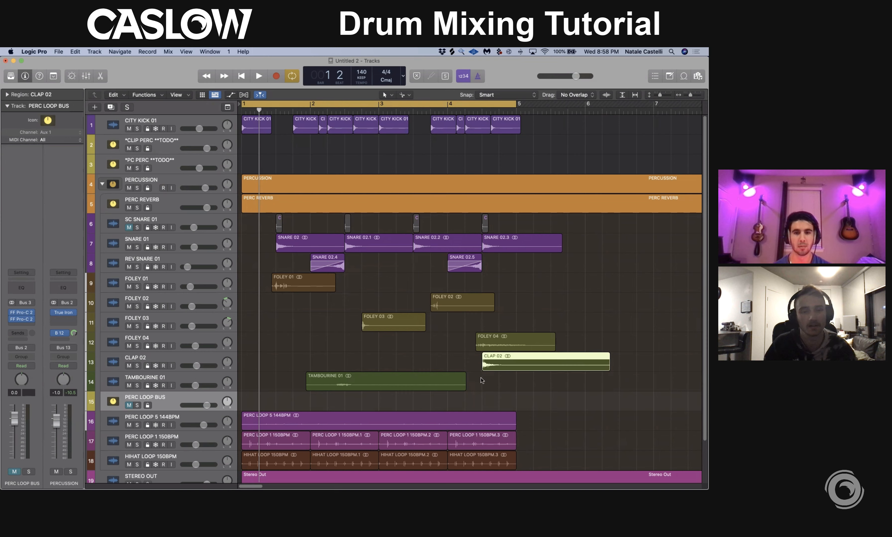
pyautogui.click(489, 378)
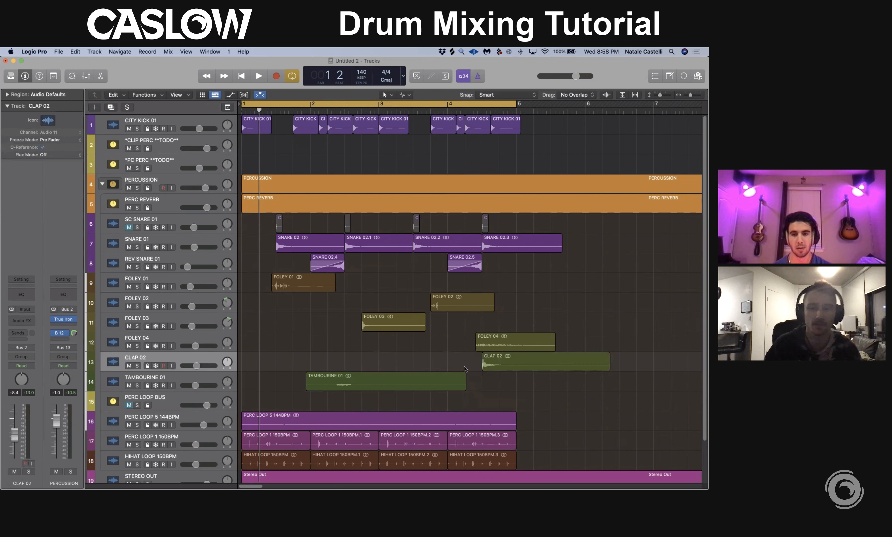
pyautogui.click(496, 368)
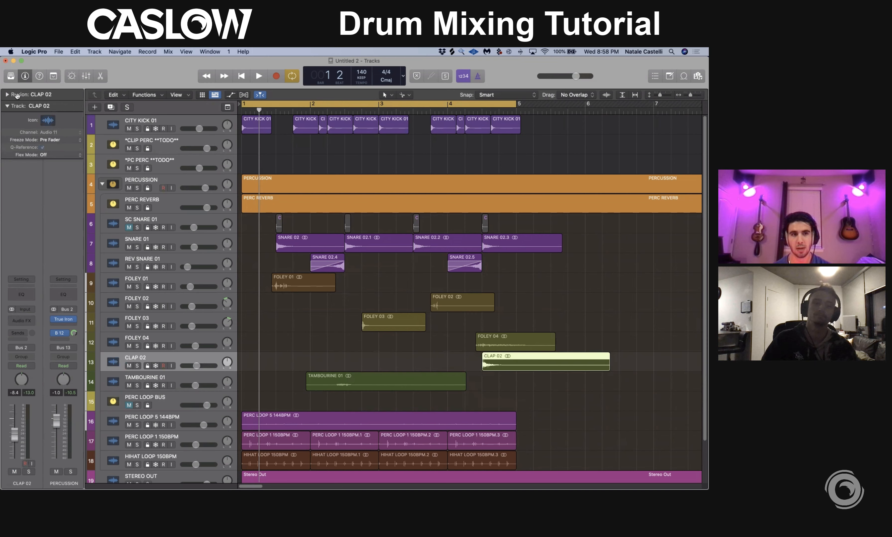
pyautogui.click(7, 95)
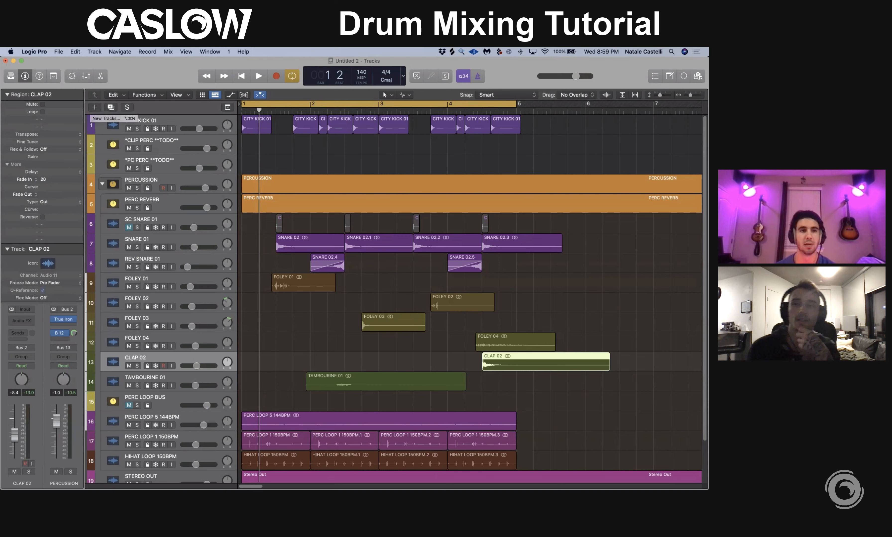
pyautogui.click(15, 94)
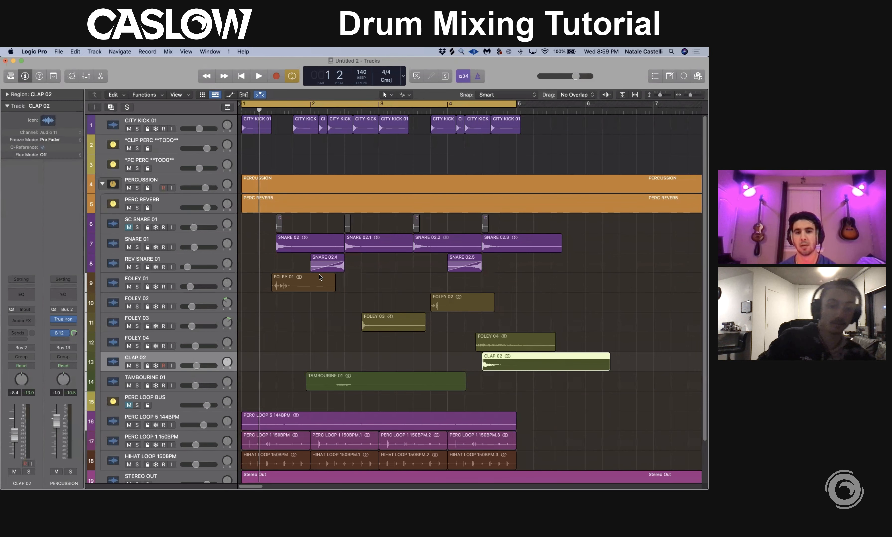
pyautogui.click(357, 342)
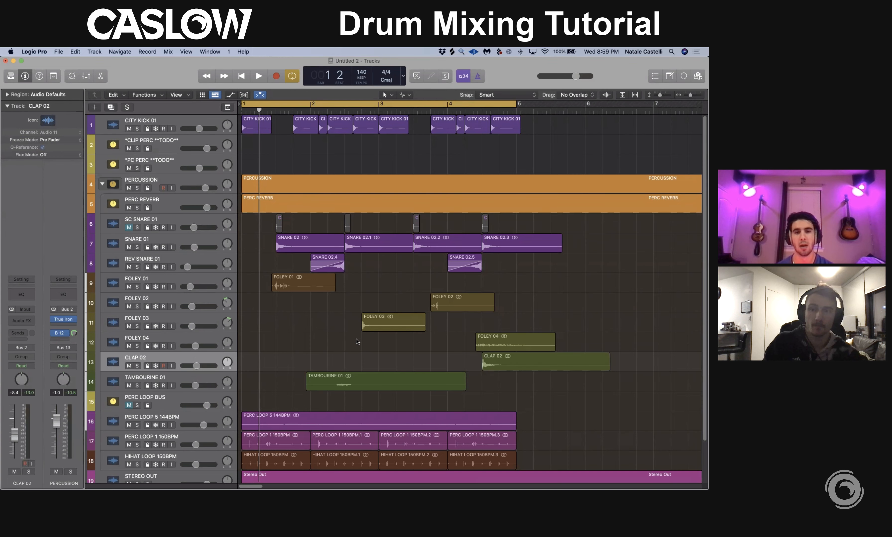
# Step: Unmute the PERC LOOP BUS track
pyautogui.scroll(-2, 357, 342)
pyautogui.scroll(2, 215, 277)
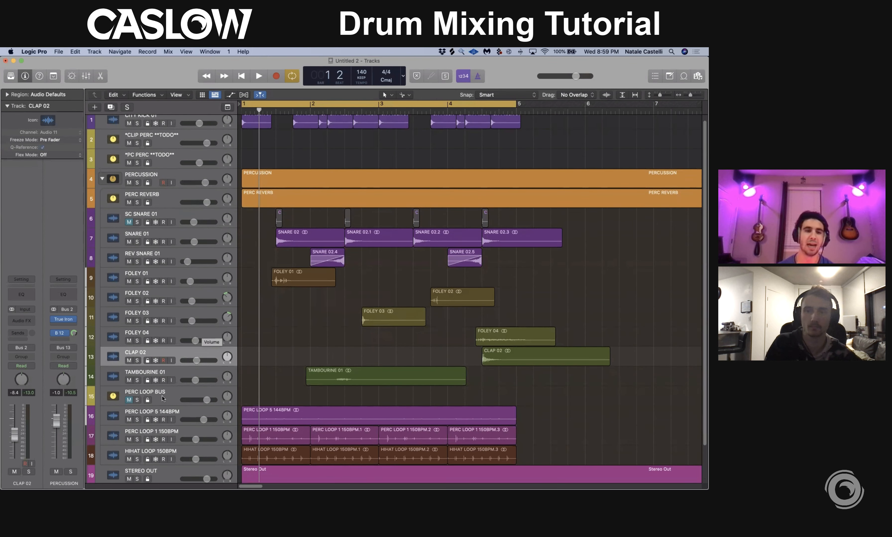
pyautogui.click(129, 400)
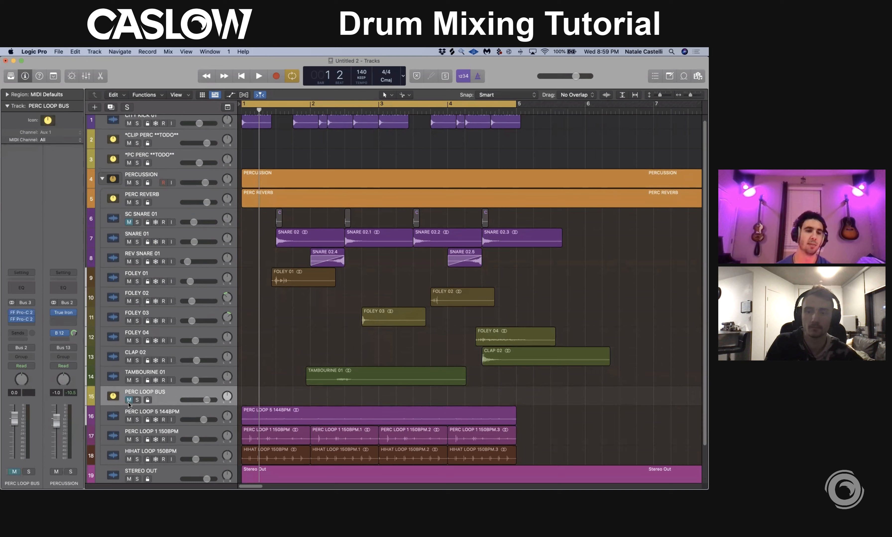
# Step: Solo the PERC LOOP 5 144BPM track, play it back and turn its solo off
pyautogui.click(182, 414)
pyautogui.press('s')
pyautogui.press('space')
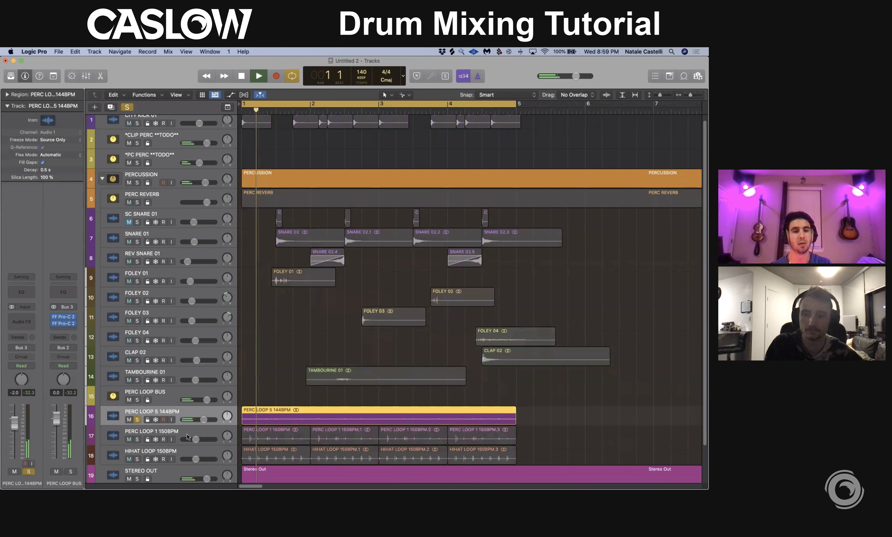
pyautogui.press('space')
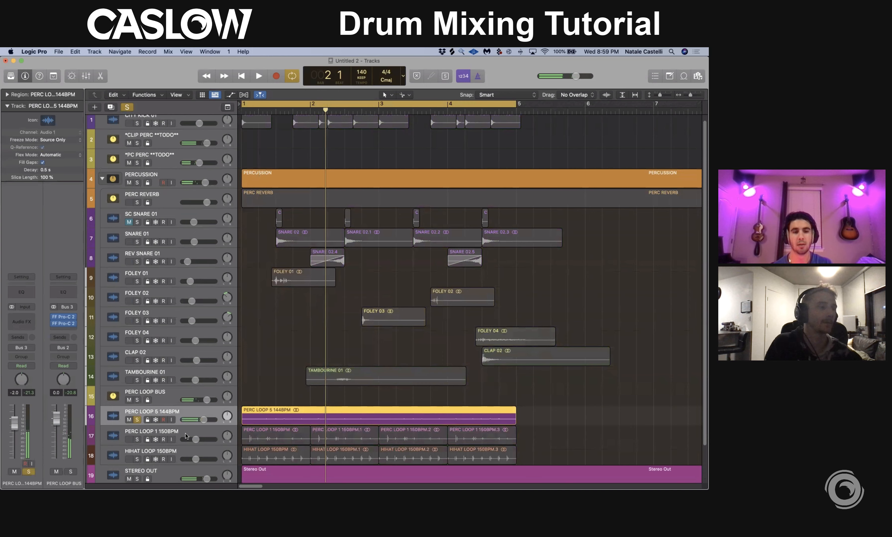
pyautogui.press('s')
# Step: Solo the PERC LOOP 1 150BPM track, play it from the start and turn its solo off
pyautogui.click(186, 436)
pyautogui.press('s')
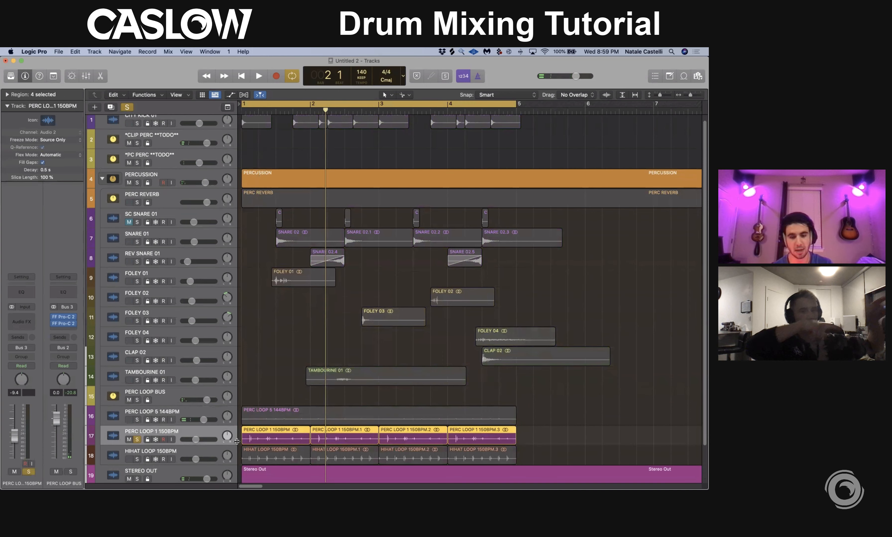
pyautogui.press('Return')
pyautogui.press('space')
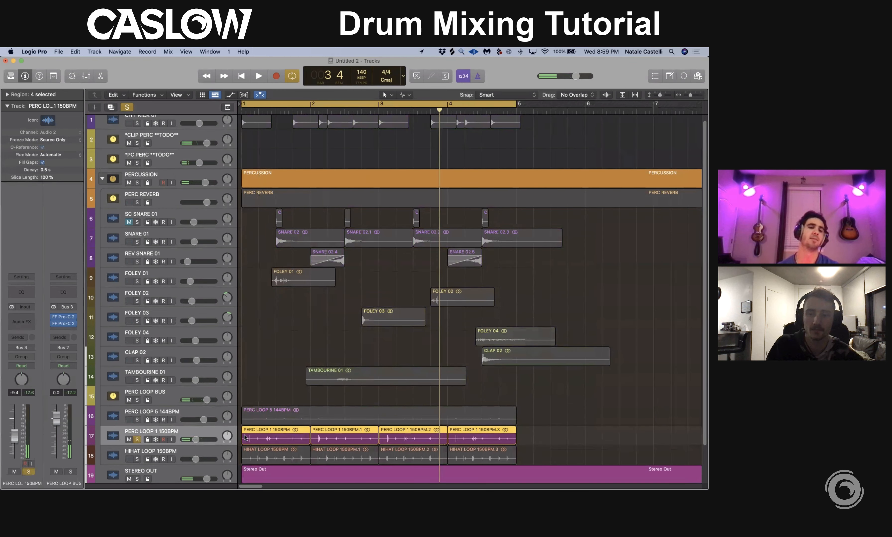
pyautogui.click(137, 439)
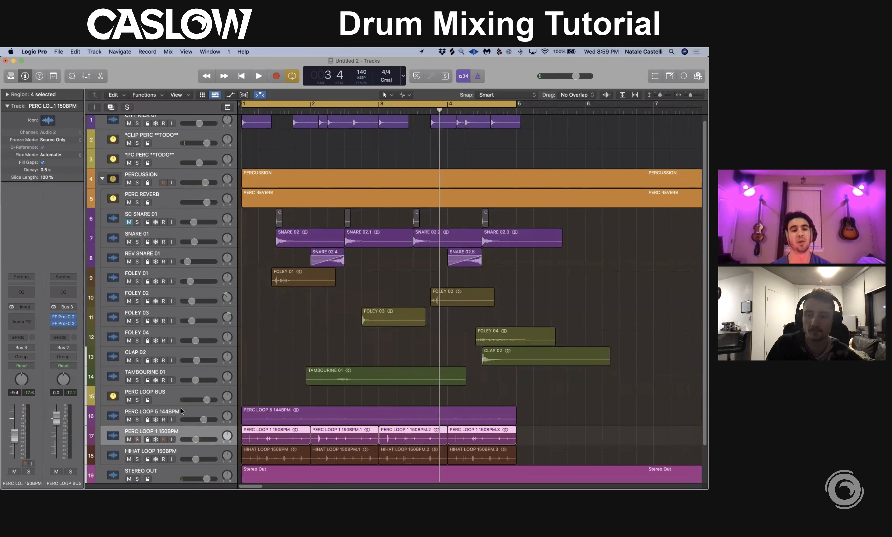
# Step: Play back PERC LOOP 5 144BPM and PERC LOOP 1 150BPM soloed together, then clear all solos
pyautogui.click(182, 412)
pyautogui.keyDown('shift'); pyautogui.click(183, 436); pyautogui.keyUp('shift')
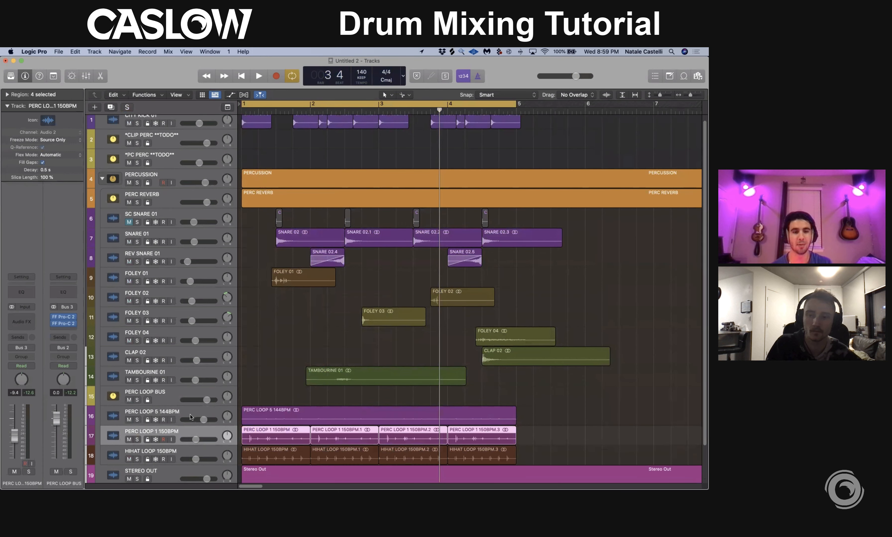
pyautogui.press('s')
pyautogui.hotkey('shift', 'space')
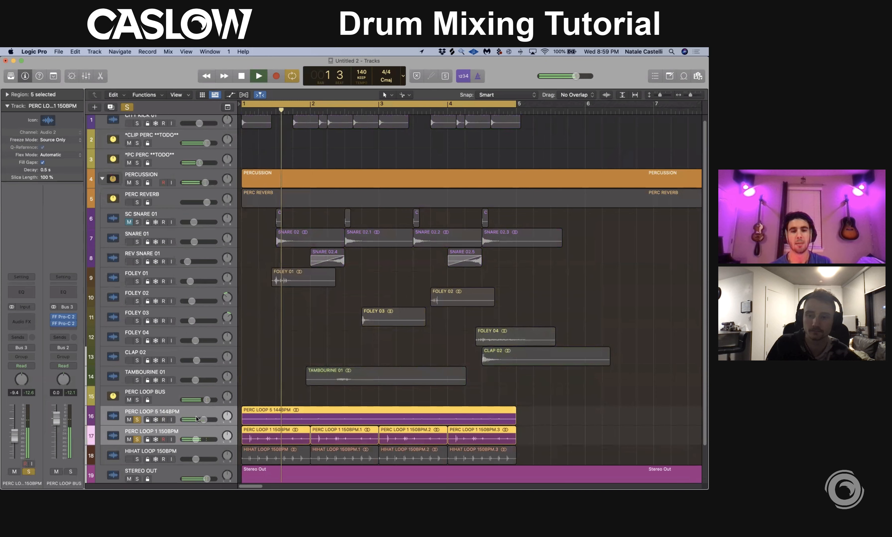
pyautogui.press('space')
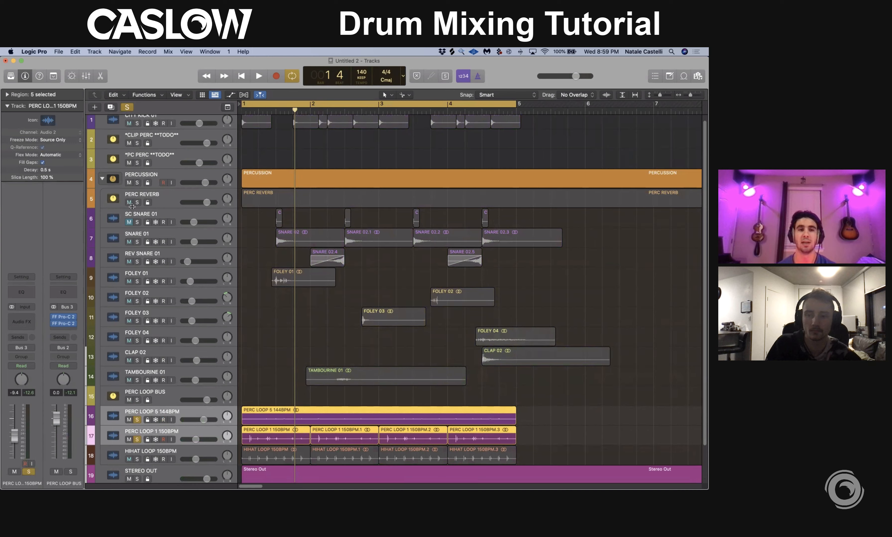
pyautogui.click(127, 106)
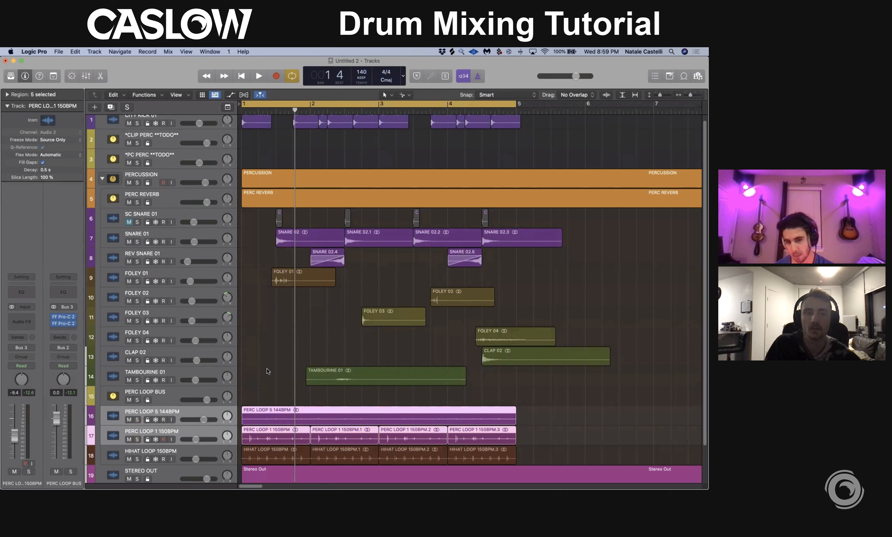
# Step: Select the HIHAT LOOP 150BPM track and return to the PERC LOOP BUS track to view its channel strip
pyautogui.click(183, 454)
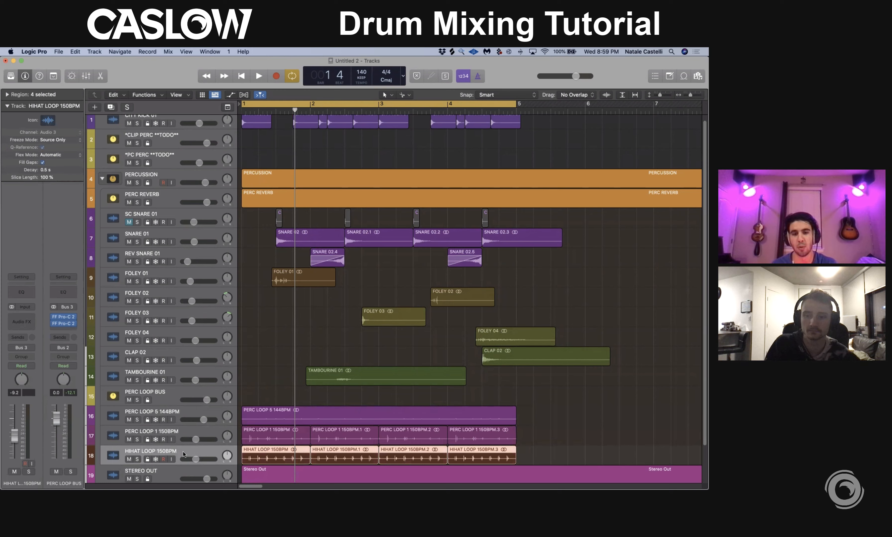
pyautogui.click(179, 437)
pyautogui.click(170, 402)
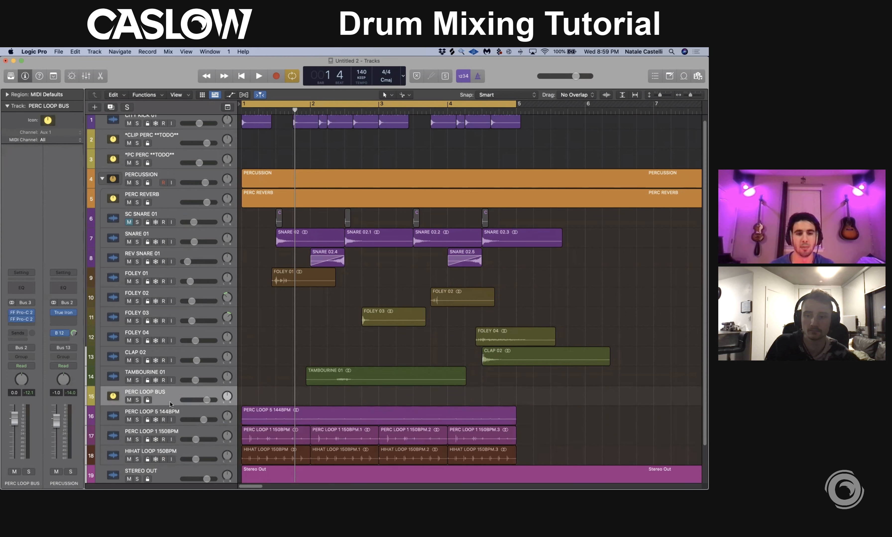
# Step: Solo the PERC LOOP 5 144BPM and PERC LOOP 1 150BPM tracks together, check the available plug-ins, and clear all solos
pyautogui.click(169, 413)
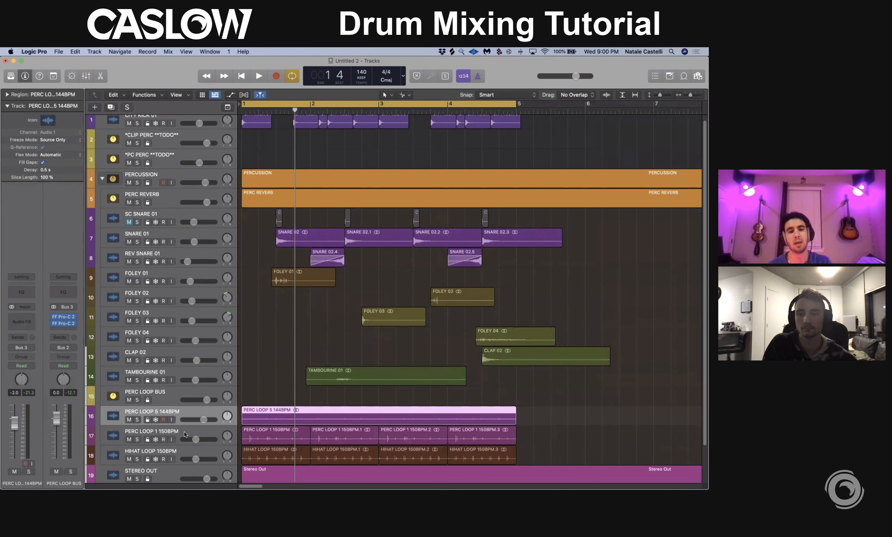
pyautogui.click(192, 439)
pyautogui.keyDown('shift'); pyautogui.click(179, 418); pyautogui.keyUp('shift')
pyautogui.press('s')
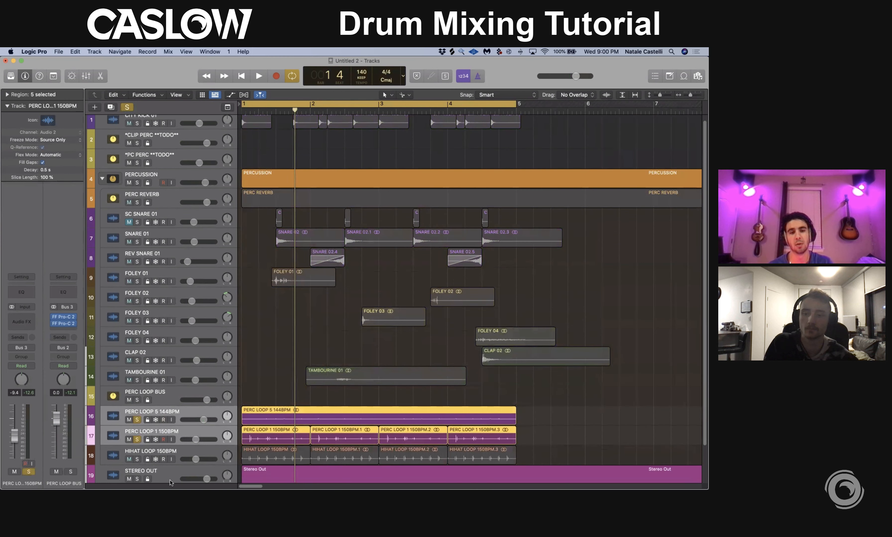
pyautogui.click(21, 322)
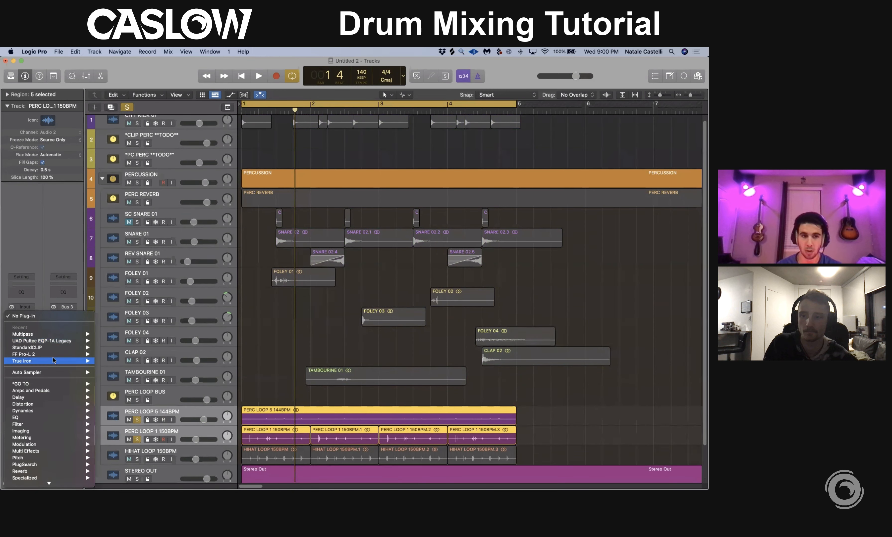
pyautogui.moveTo(98, 348)
pyautogui.click(346, 350)
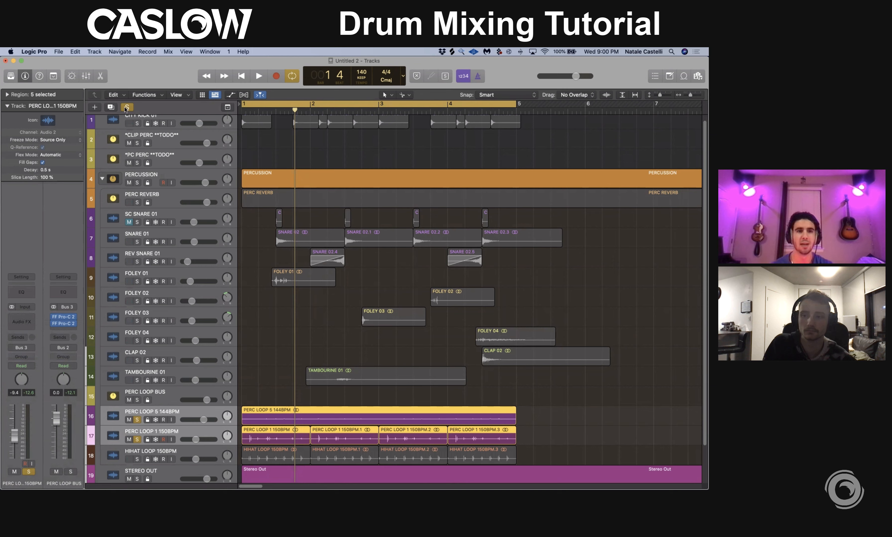
pyautogui.click(126, 107)
# Step: View the channel strips of SNARE 01, FOLEY 01 and HIHAT LOOP 150BPM in turn, ending on PERC LOOP BUS
pyautogui.click(195, 242)
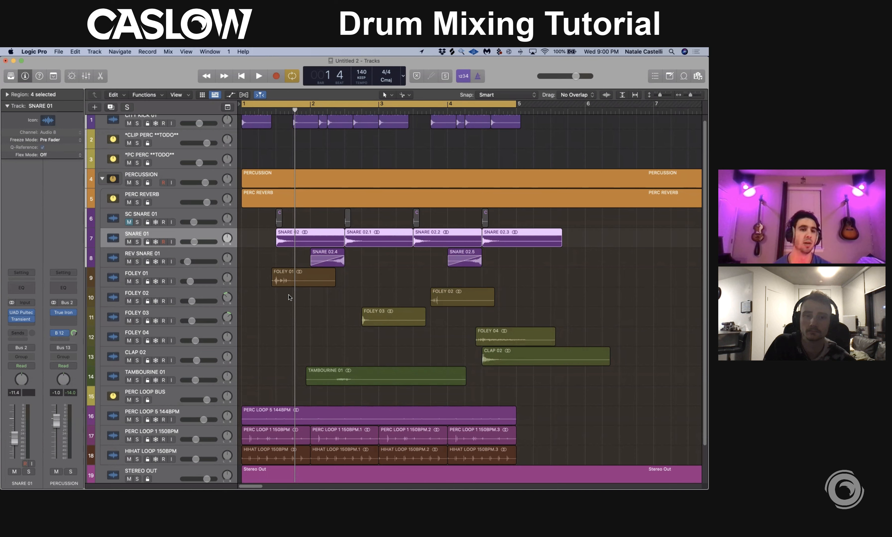
pyautogui.scroll(-2, 332, 355)
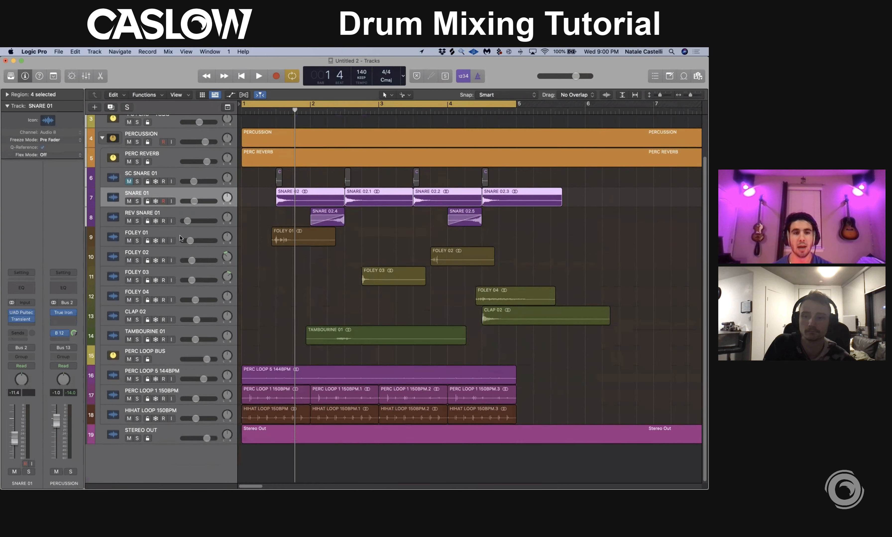
pyautogui.click(167, 233)
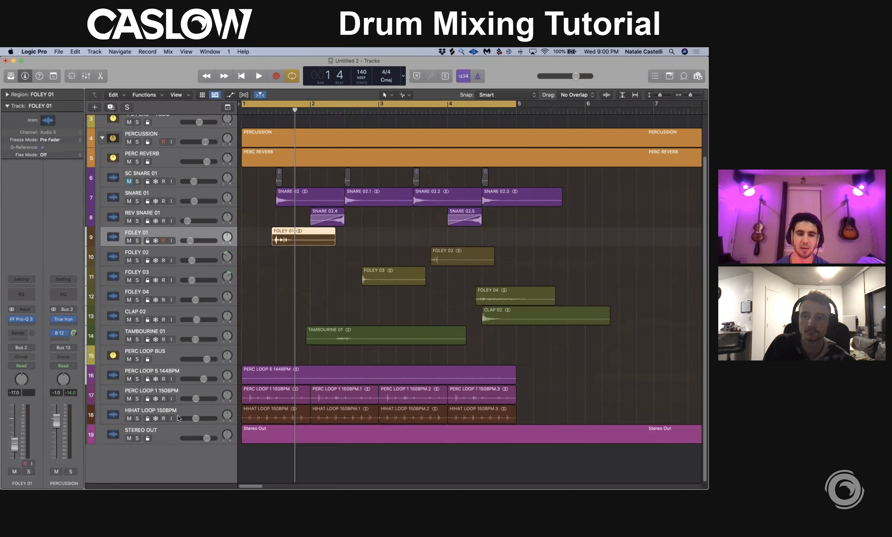
pyautogui.click(188, 413)
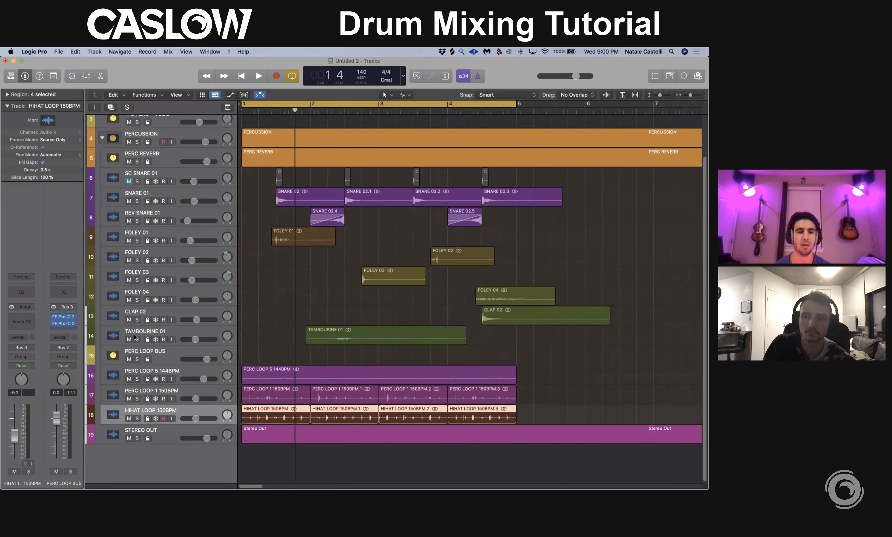
pyautogui.click(138, 363)
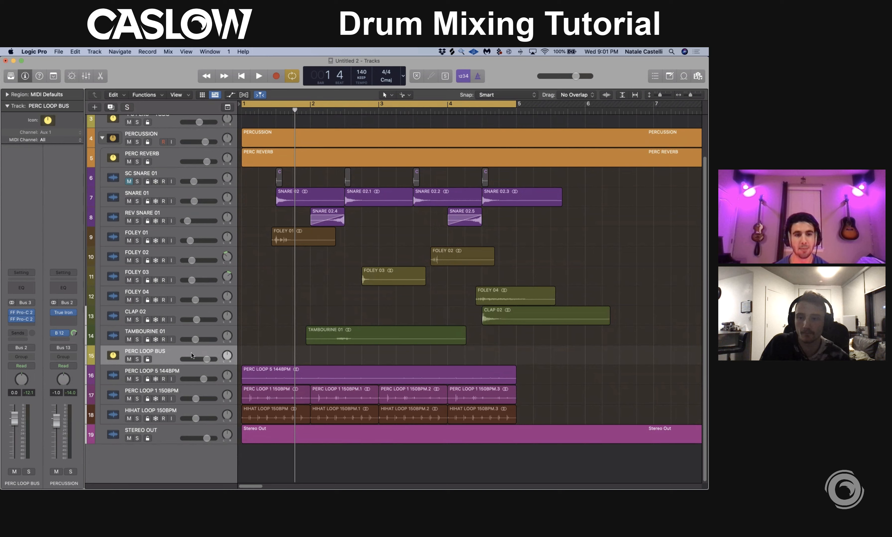
# Step: Play back PERC LOOP 5 144BPM, PERC LOOP 1 150BPM and HIHAT LOOP 150BPM soloed together, then clear their solos and select PERC LOOP BUS
pyautogui.click(170, 379)
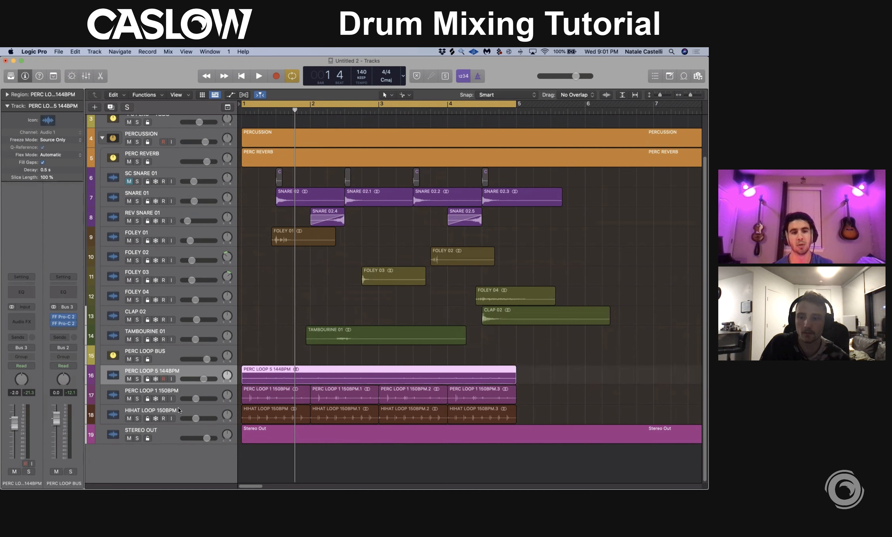
pyautogui.keyDown('shift'); pyautogui.click(179, 411); pyautogui.keyUp('shift')
pyautogui.press('s')
pyautogui.press('space')
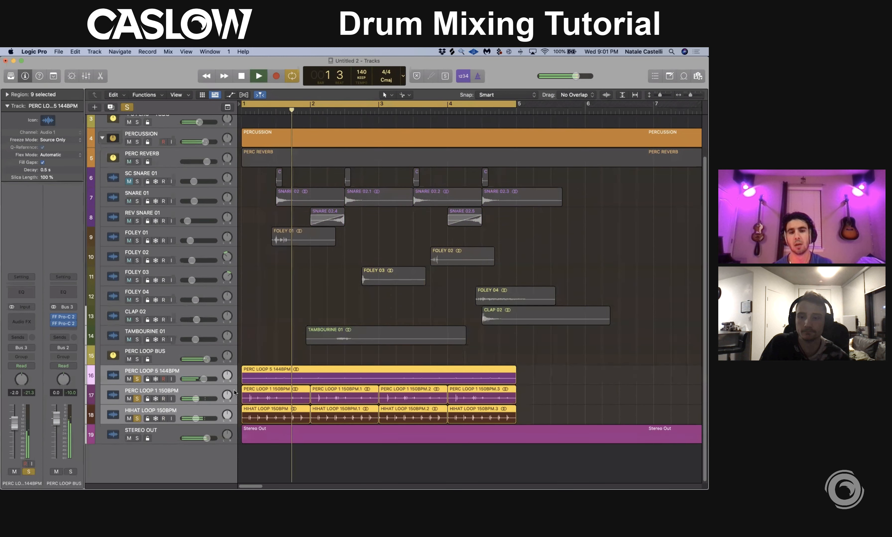
pyautogui.press('space')
pyautogui.click(137, 380)
pyautogui.click(180, 350)
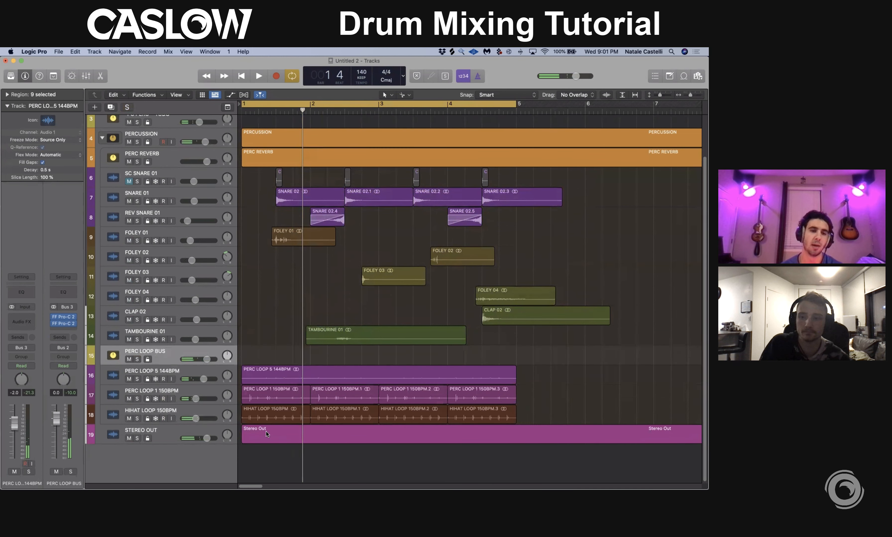
# Step: Select the PERCUSSION track and return to PERC LOOP BUS to compare the routing in their channel strips
pyautogui.scroll(3, 203, 320)
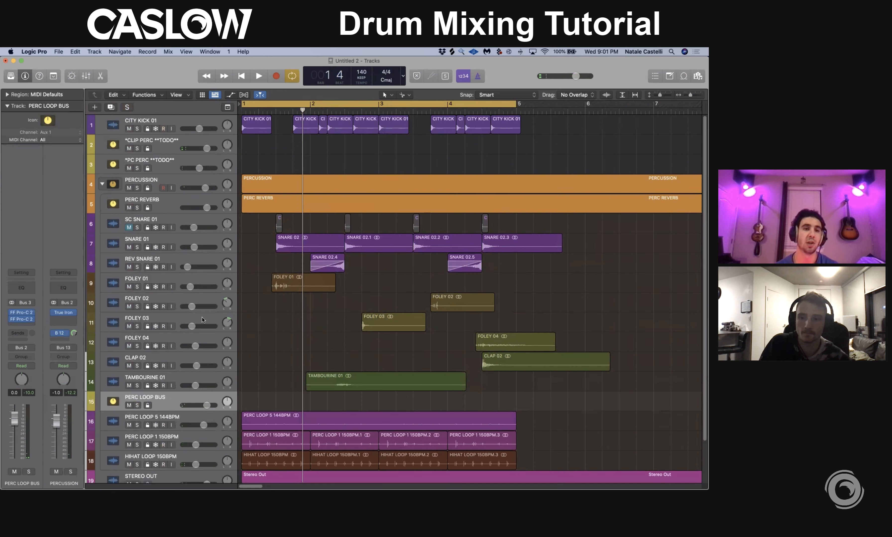
pyautogui.click(152, 184)
pyautogui.click(169, 395)
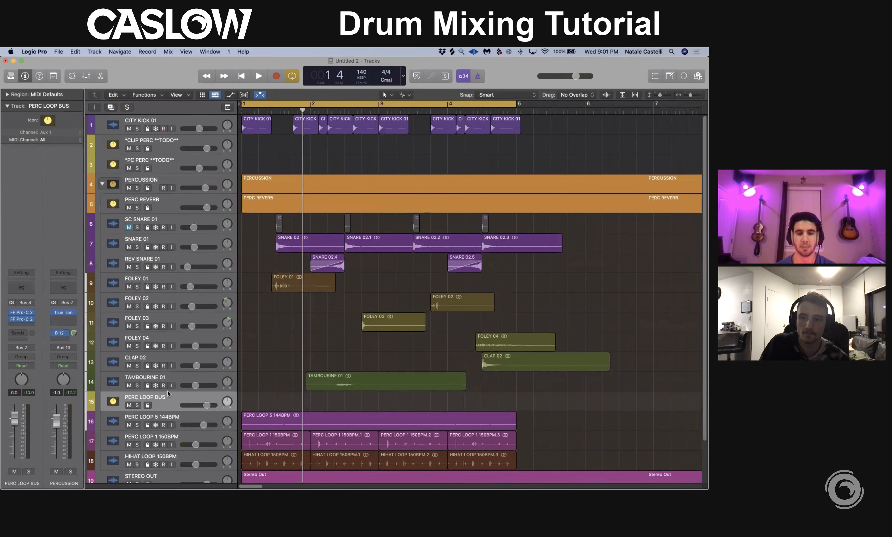
pyautogui.scroll(-2, 171, 398)
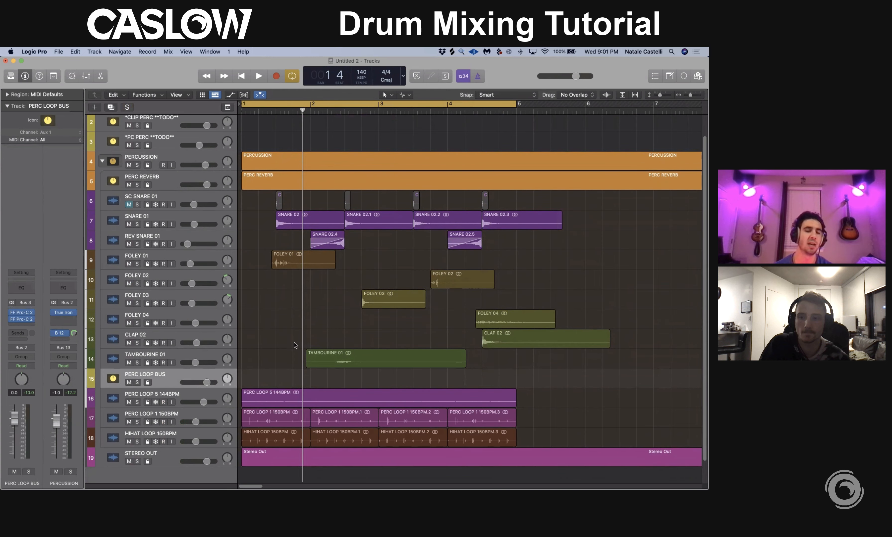
# Step: Select the first CITY KICK 01 region to view the kick's channel strip, then deselect the region
pyautogui.scroll(2, 295, 347)
pyautogui.click(253, 131)
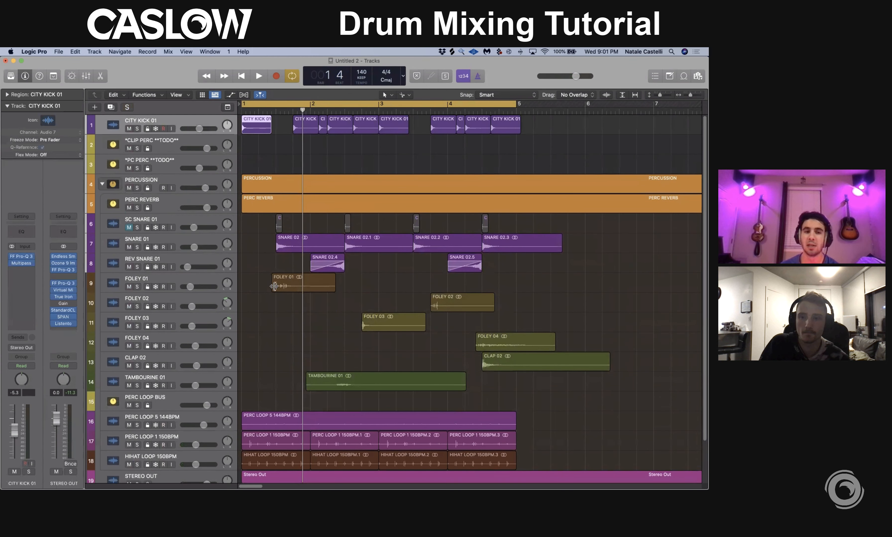
pyautogui.click(285, 314)
pyautogui.scroll(-4, 303, 387)
pyautogui.scroll(4, 295, 376)
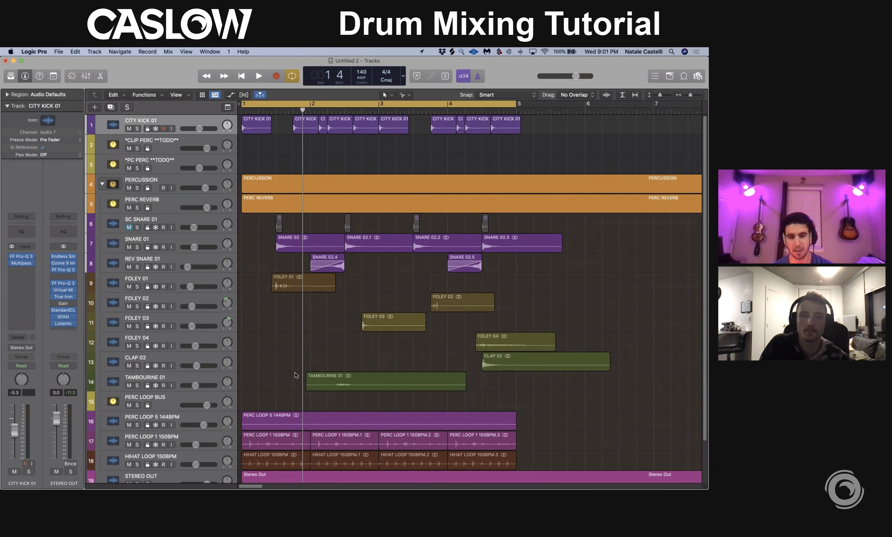
# Step: Open the first FF Pro-C 2 on PERC LOOP BUS, watch its Audio 7 sidechain compression during playback, and close it
pyautogui.click(171, 399)
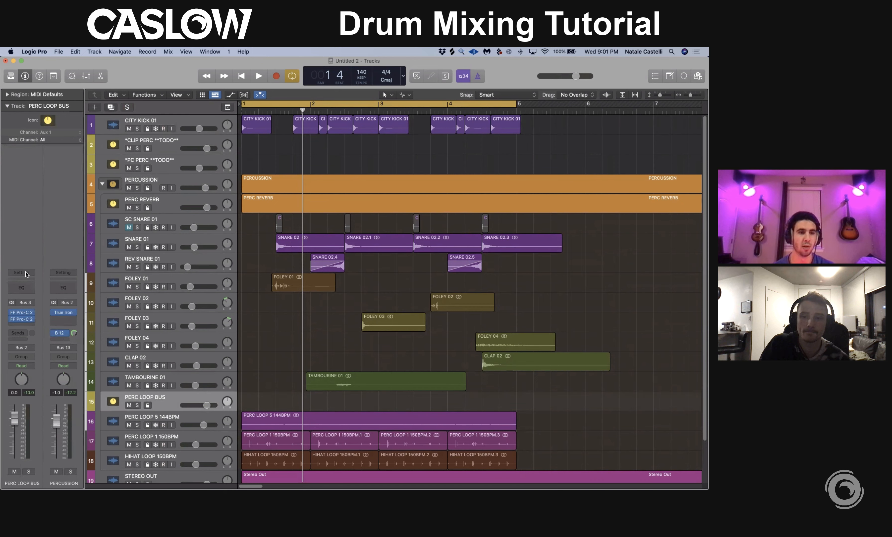
pyautogui.click(22, 313)
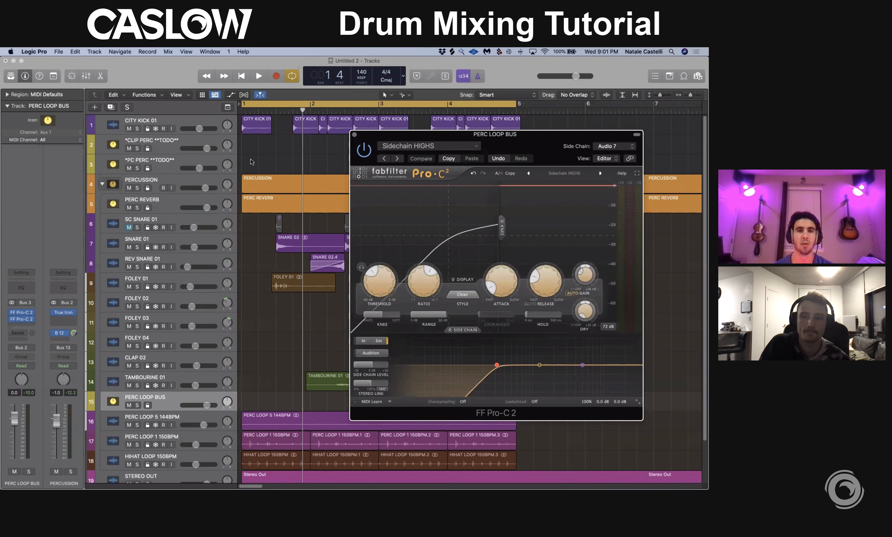
pyautogui.moveTo(562, 142); pyautogui.dragTo(535, 152)
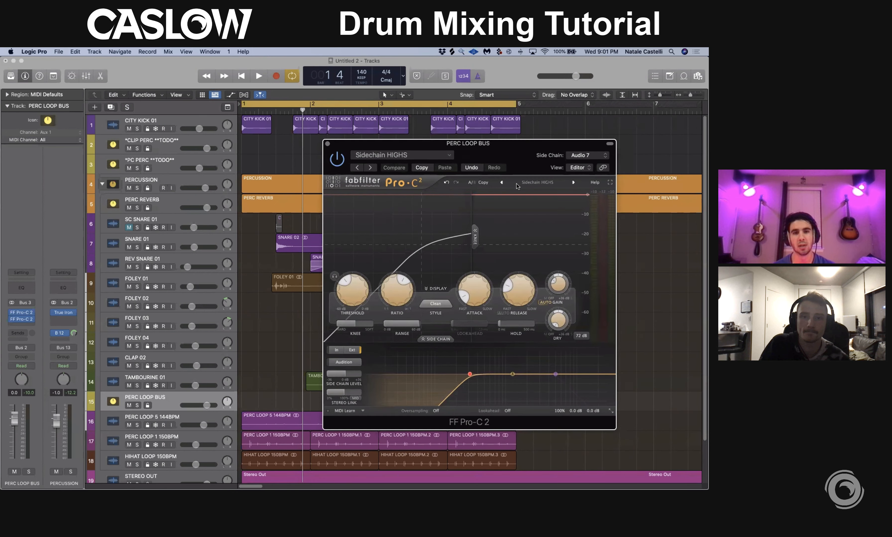
pyautogui.press('space')
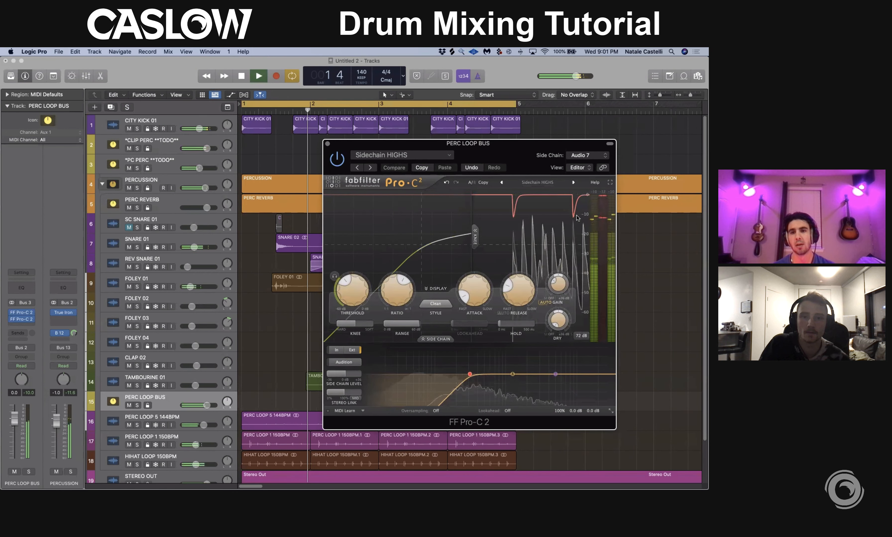
pyautogui.press('space')
pyautogui.click(327, 144)
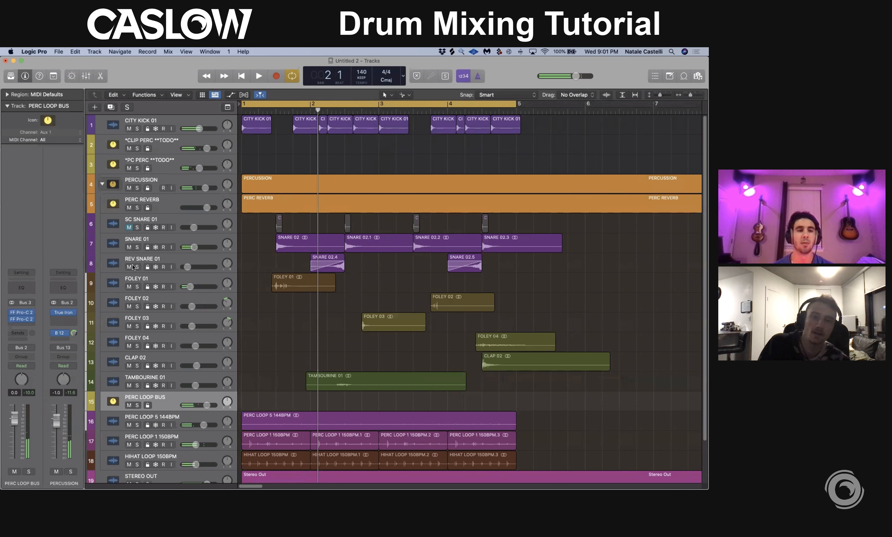
# Step: Open the second FF Pro-C 2 on PERC LOOP BUS, watch its Audio 13 sidechain compression during playback, and close it
pyautogui.click(21, 319)
pyautogui.press('space')
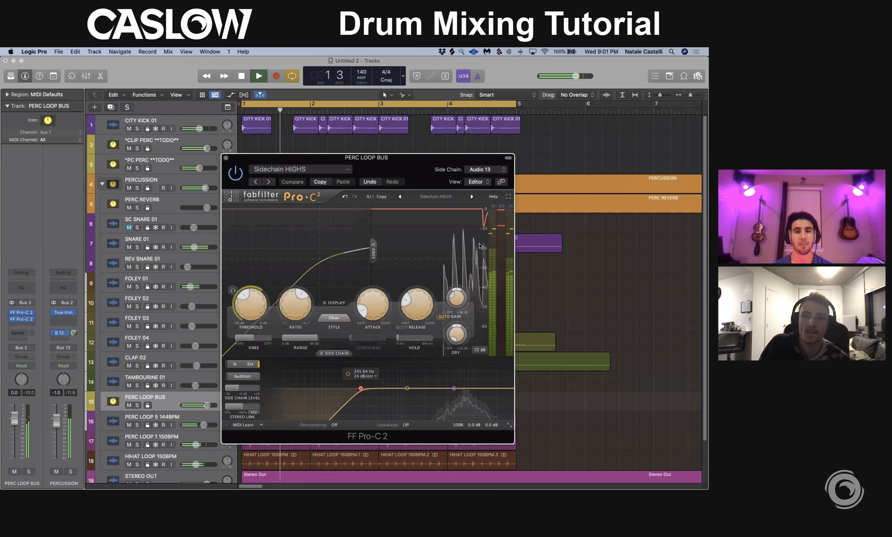
pyautogui.press('space')
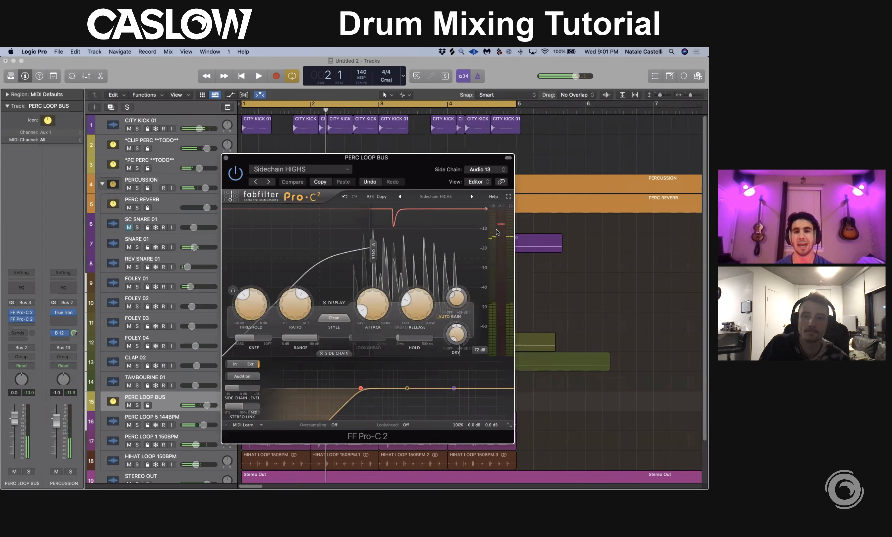
pyautogui.click(226, 159)
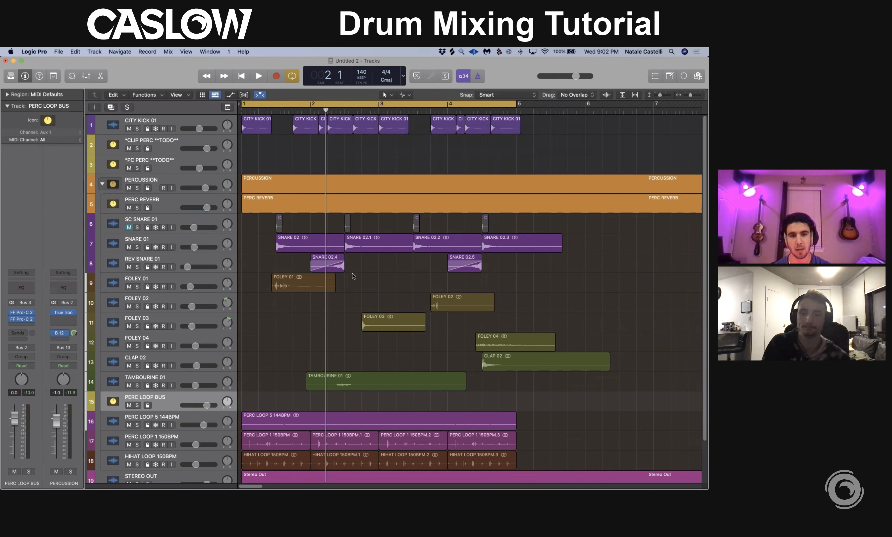
# Step: Compare the channel strips of SC SNARE 01 and PERC LOOP BUS, then briefly solo and unsolo SC SNARE 01
pyautogui.click(174, 223)
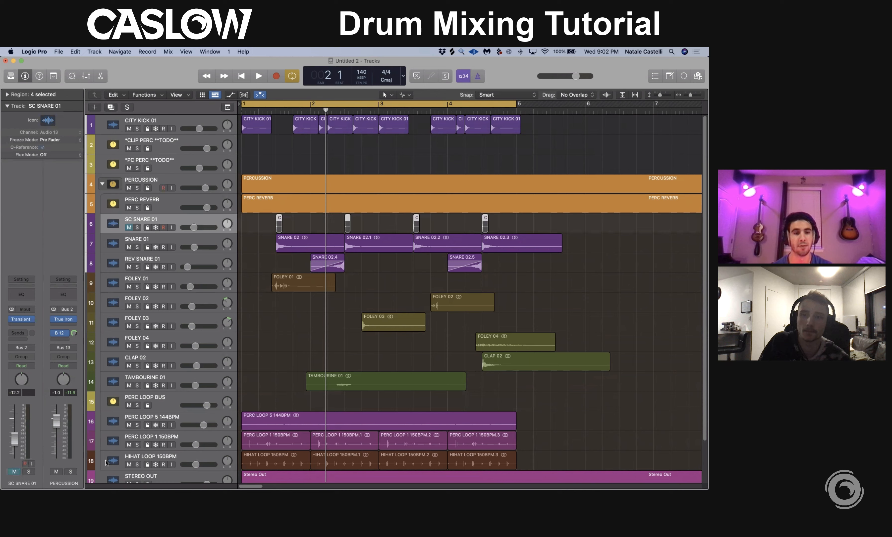
pyautogui.click(163, 401)
pyautogui.click(171, 220)
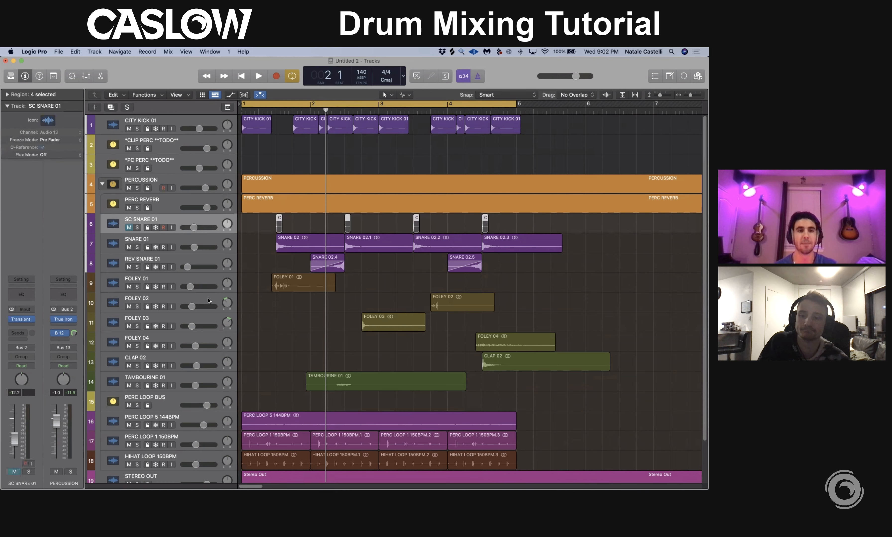
pyautogui.click(137, 227)
pyautogui.click(137, 228)
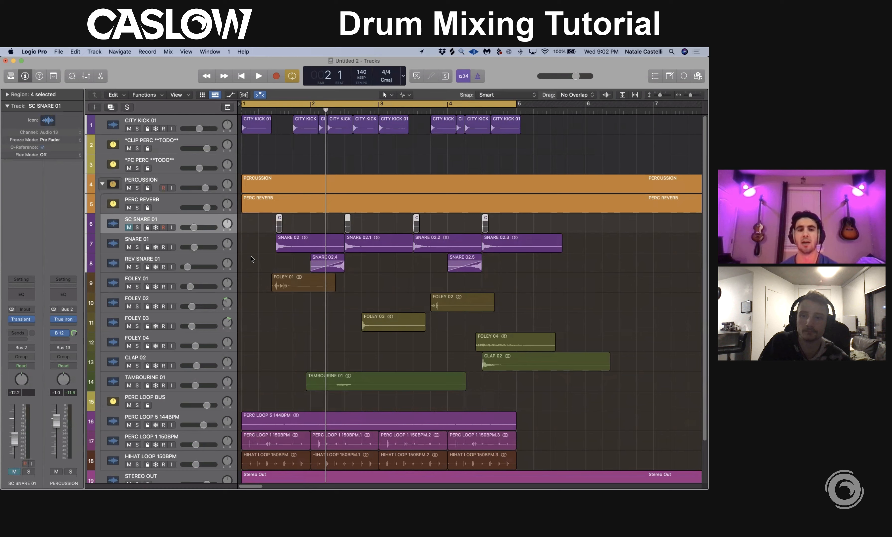
# Step: Select PERC LOOP BUS and play back the full drum loop with no tracks soloed
pyautogui.click(172, 405)
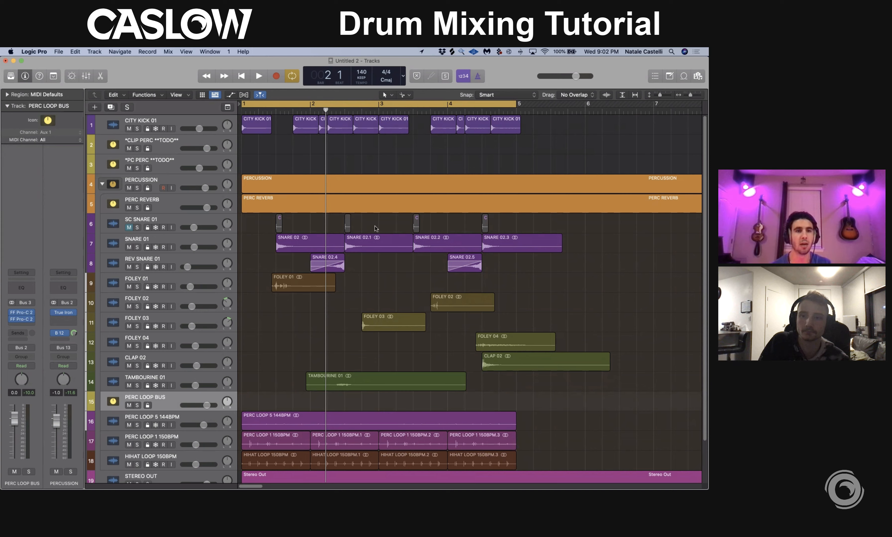
pyautogui.press('space')
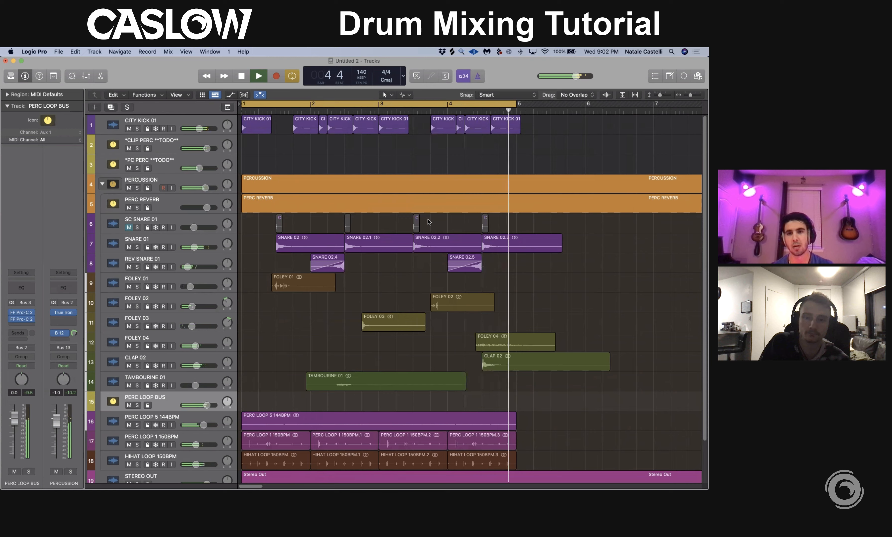
pyautogui.press('space')
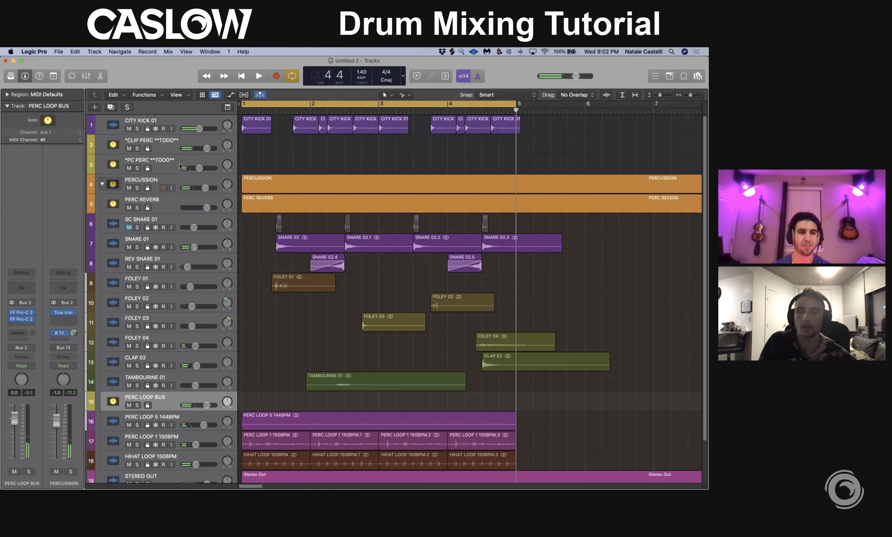
# Step: Select the PERCUSSION track and open its True Iron plug-in, moving the window clear of the PERCUSSION and PERC REVERB tracks
pyautogui.click(183, 180)
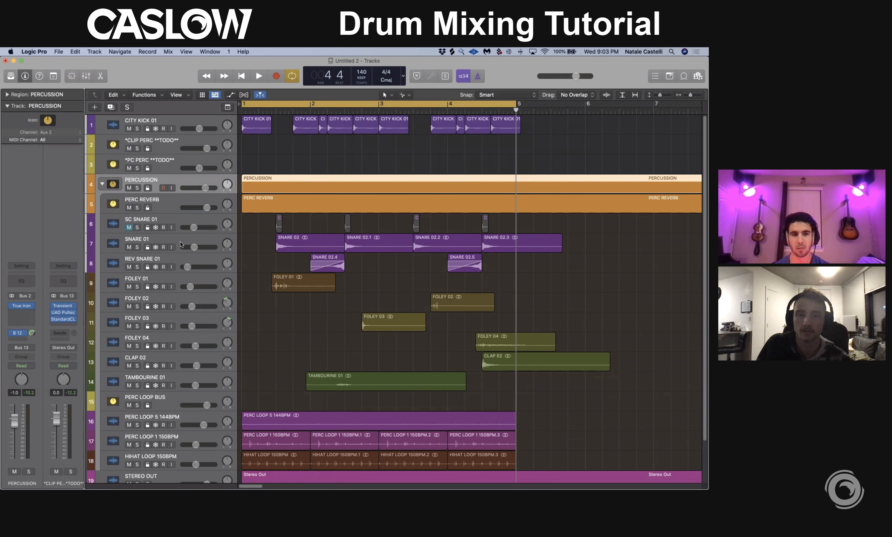
pyautogui.click(297, 150)
pyautogui.click(166, 184)
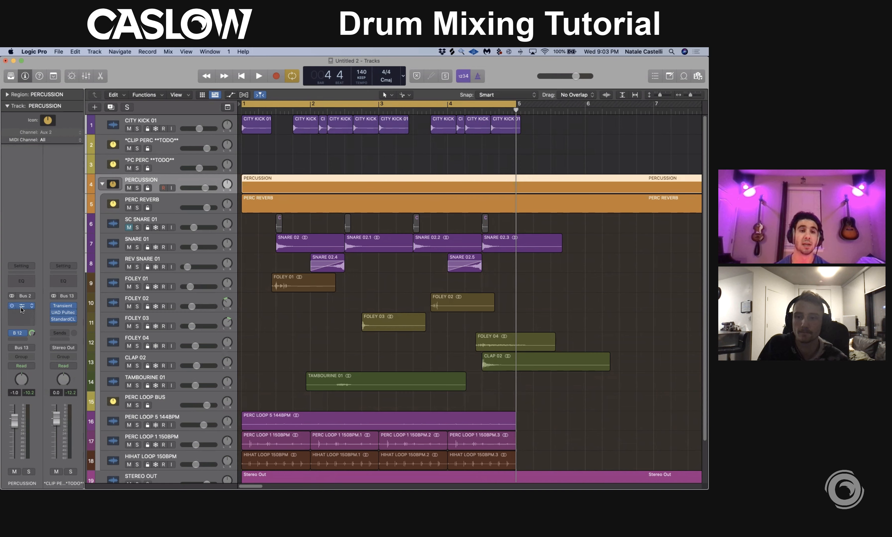
pyautogui.click(21, 306)
pyautogui.moveTo(437, 175); pyautogui.dragTo(515, 243)
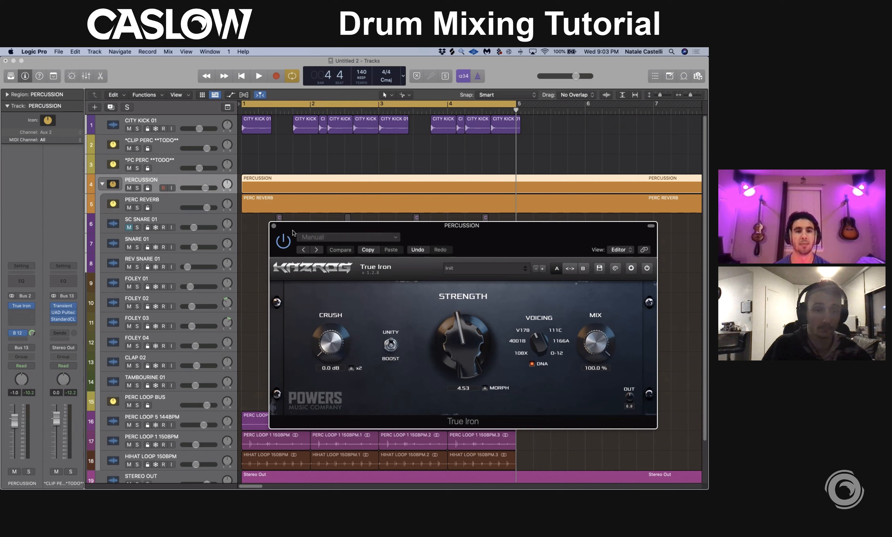
pyautogui.moveTo(293, 233); pyautogui.dragTo(266, 223)
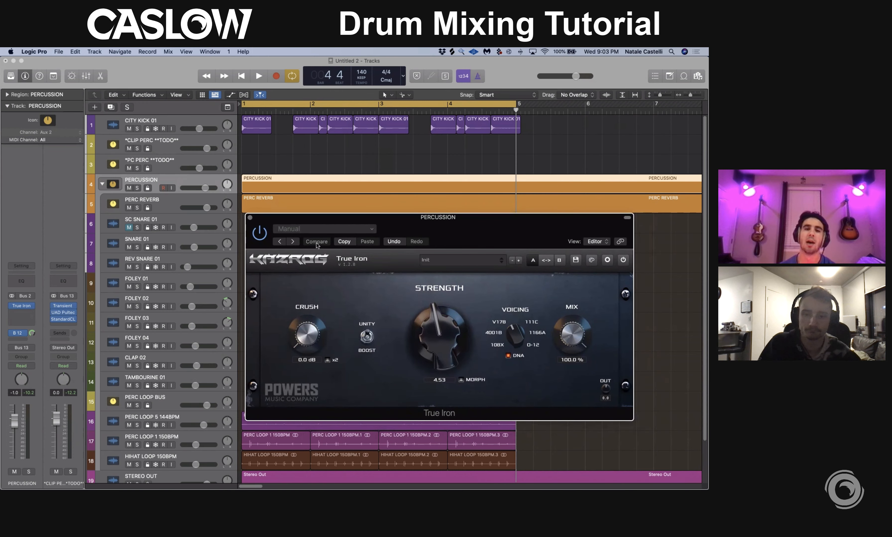
# Step: Close the True Iron window and compare the channel strips of CITY KICK 01 and PERCUSSION
pyautogui.click(250, 218)
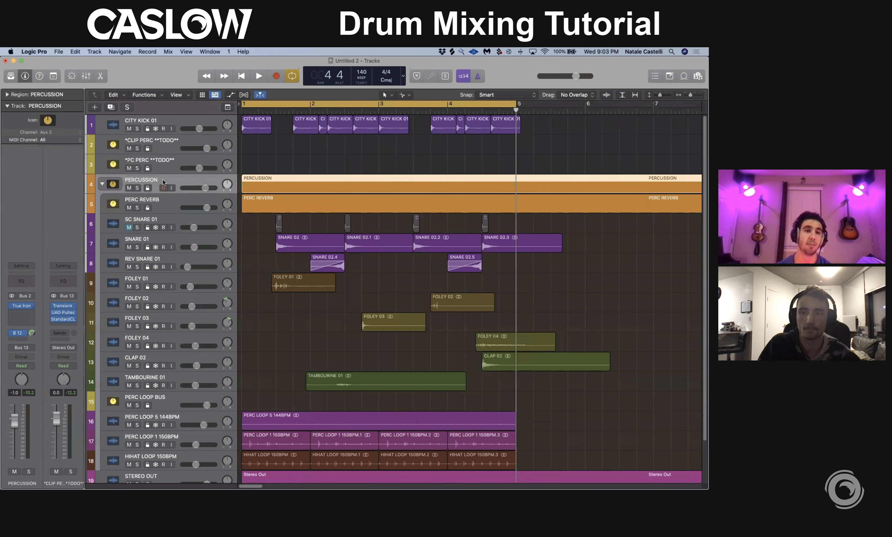
pyautogui.click(164, 118)
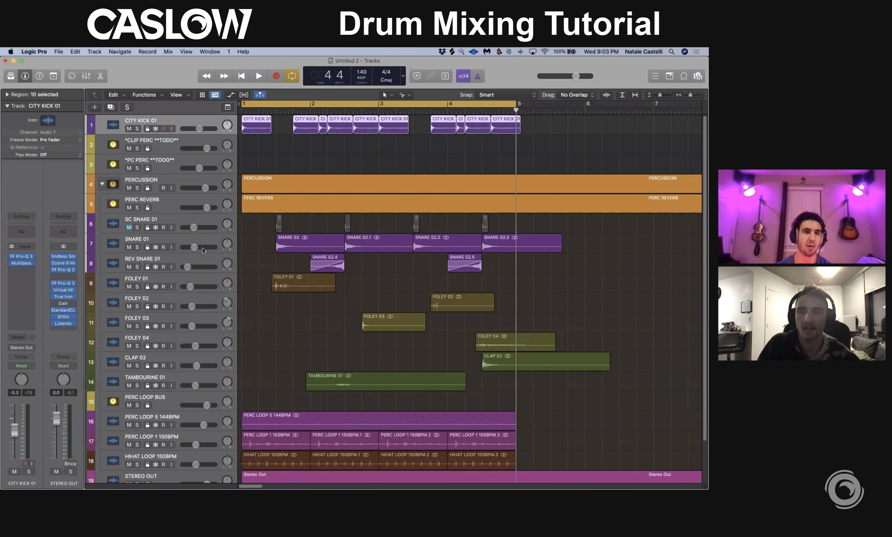
pyautogui.click(155, 177)
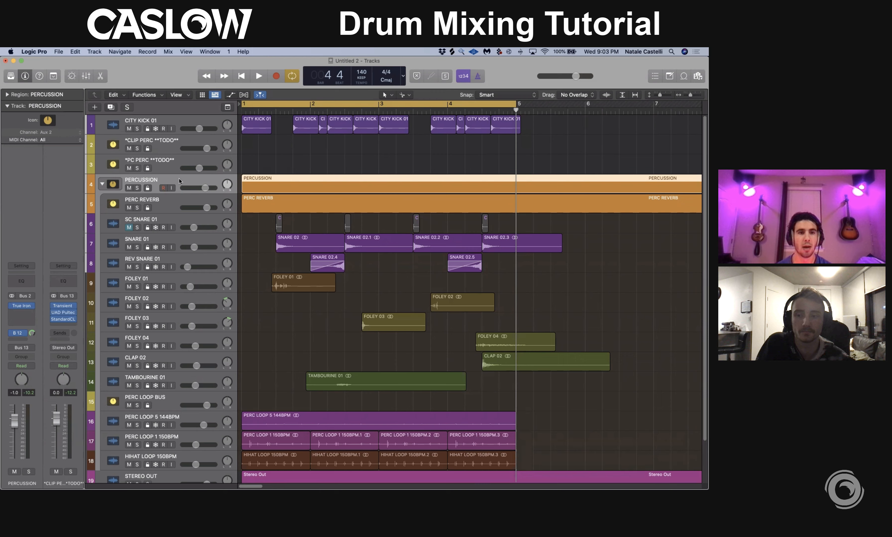
# Step: Select the *PC PERC **TODO** track and open its True Dynamics plug-in, nudging the window clear of the upper tracks
pyautogui.click(160, 162)
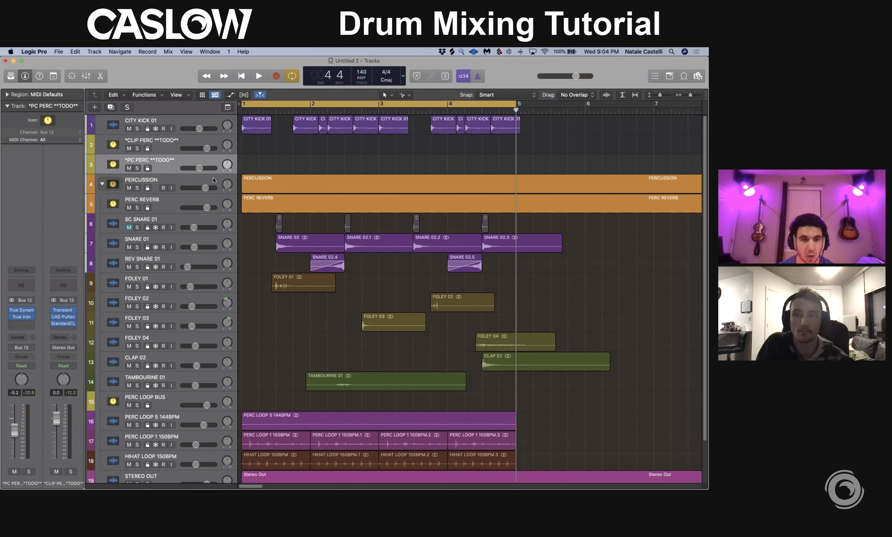
pyautogui.click(16, 318)
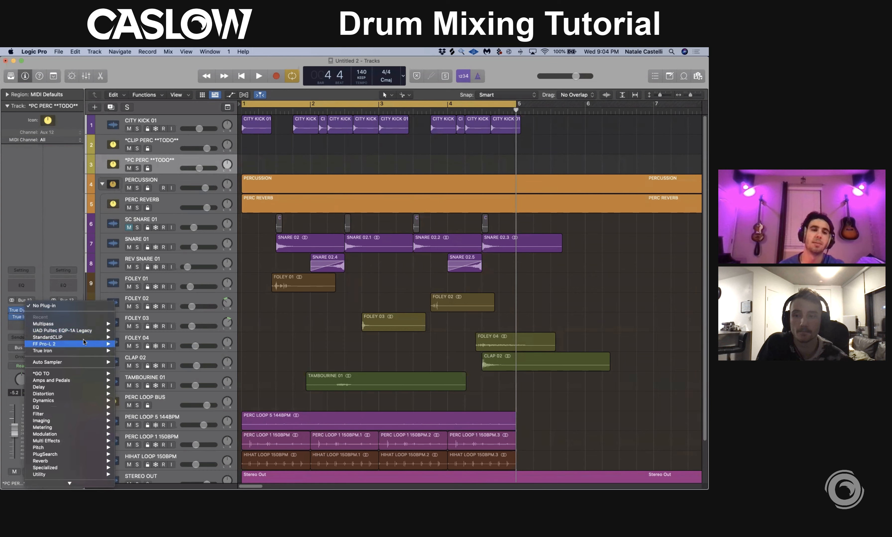
pyautogui.click(16, 320)
pyautogui.click(18, 310)
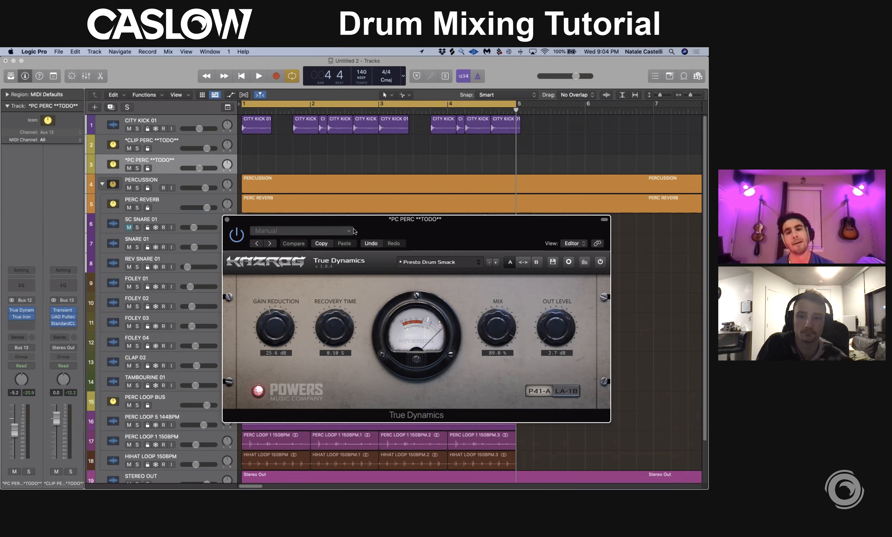
pyautogui.moveTo(401, 226); pyautogui.dragTo(400, 230)
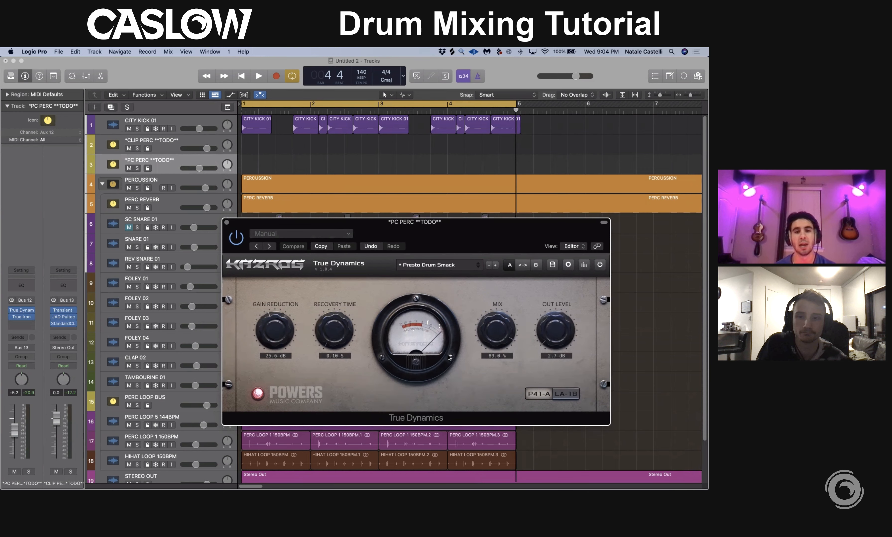
# Step: Play back the drum loop to watch the True Dynamics meter on *PC PERC **TODO**, and close the plug-in
pyautogui.press('space')
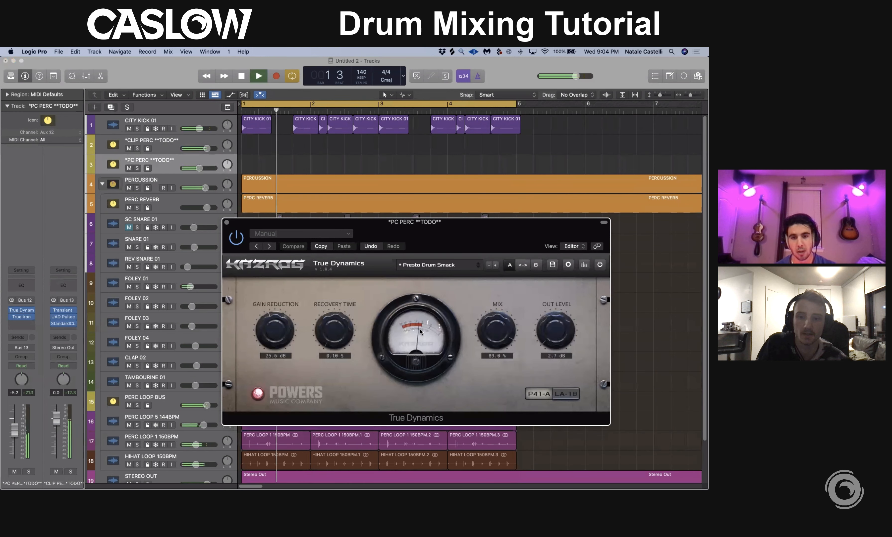
pyautogui.press('space')
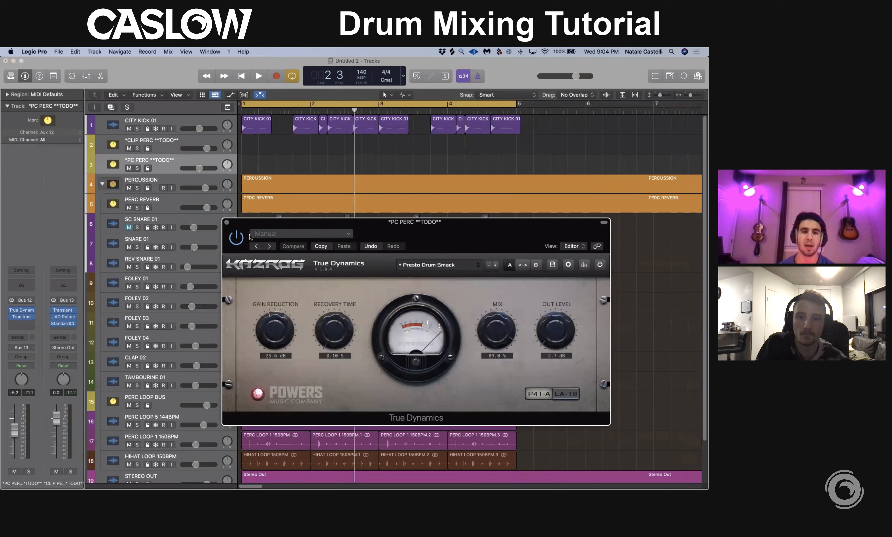
pyautogui.moveTo(237, 231); pyautogui.dragTo(256, 224)
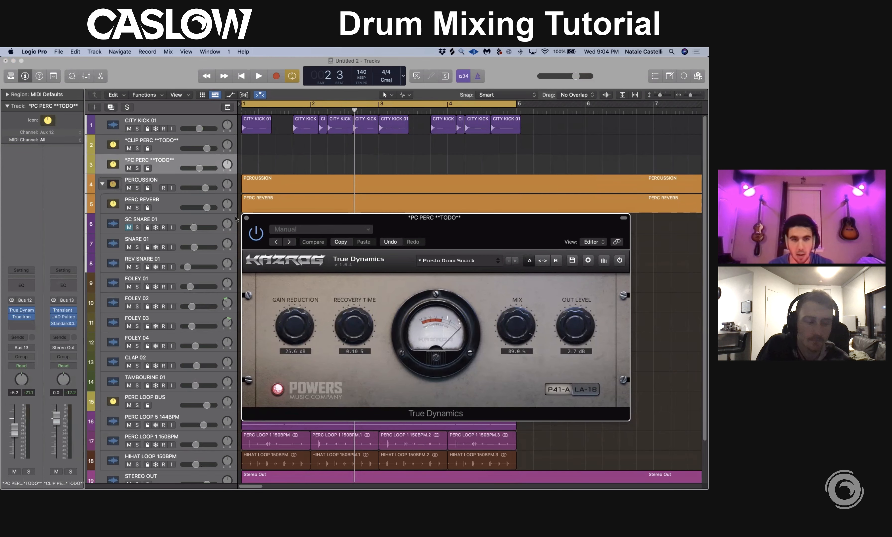
pyautogui.click(246, 218)
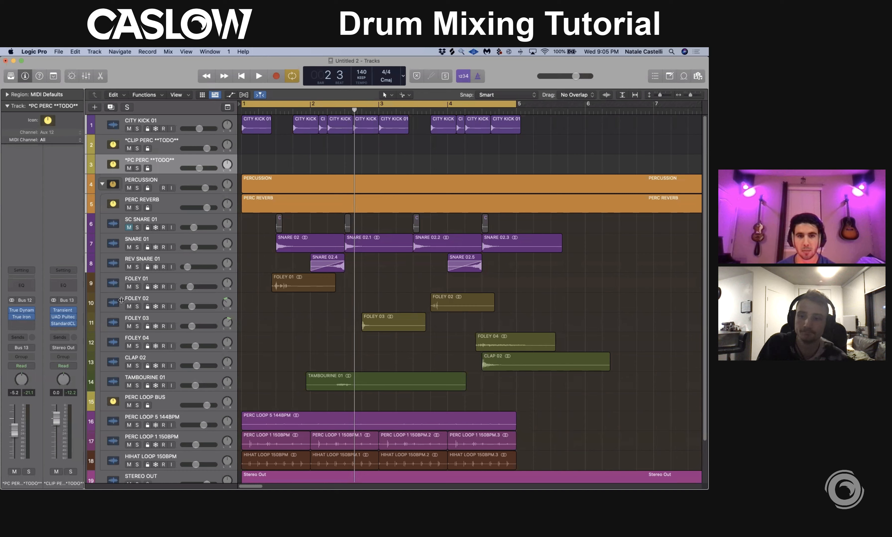
# Step: Compare the PERCUSSION and *PC PERC **TODO** channel strips, tracing the Bus 12 send from PERCUSSION to its parallel compression channel
pyautogui.click(172, 182)
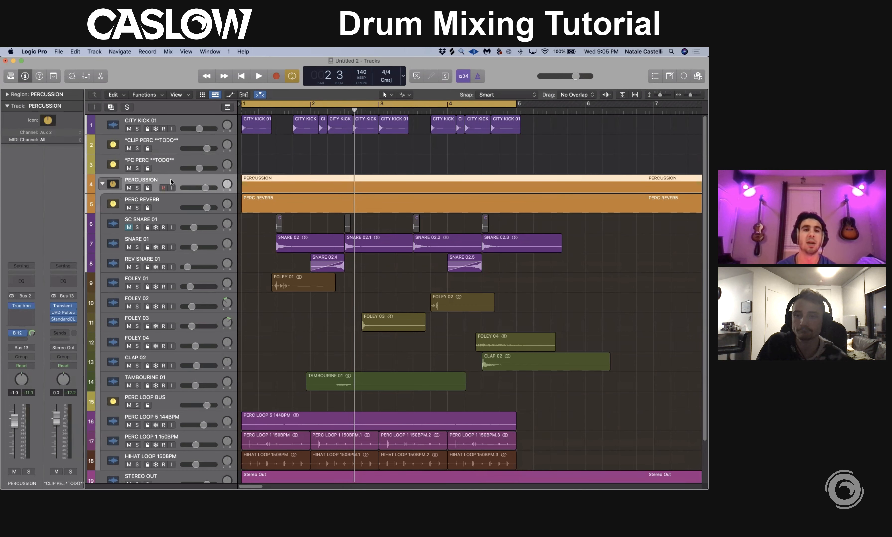
pyautogui.click(166, 166)
pyautogui.click(166, 181)
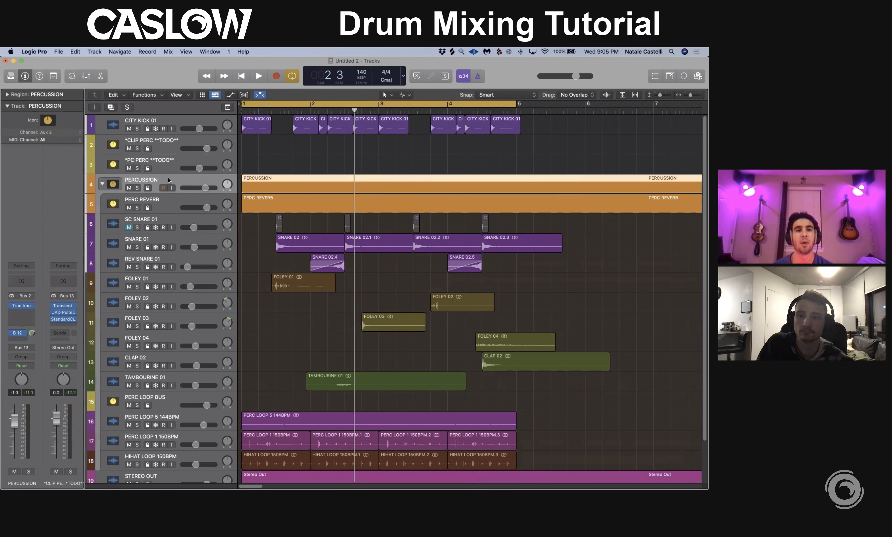
pyautogui.click(177, 163)
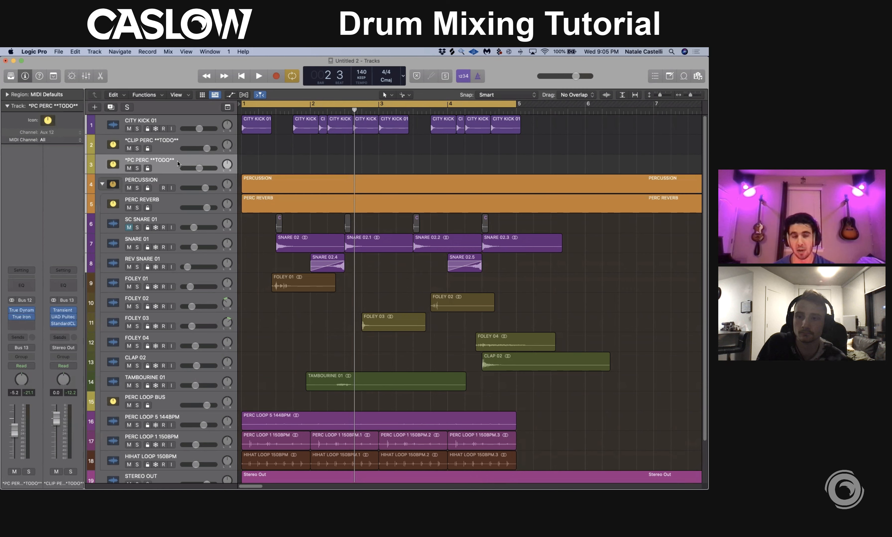
pyautogui.click(151, 181)
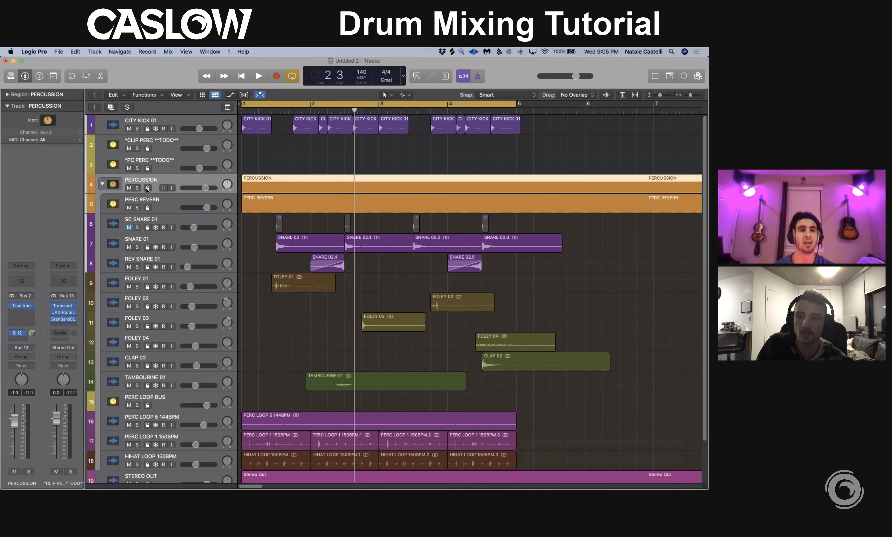
pyautogui.click(32, 334)
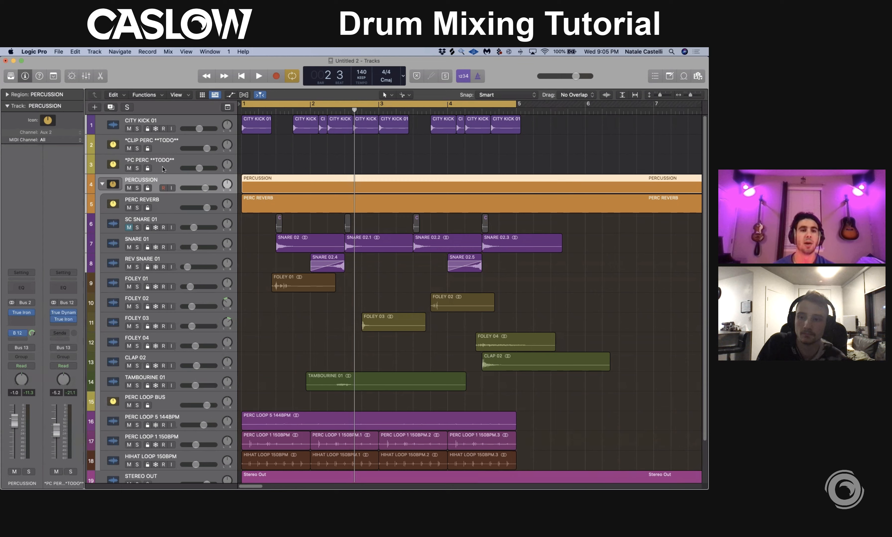
pyautogui.click(163, 167)
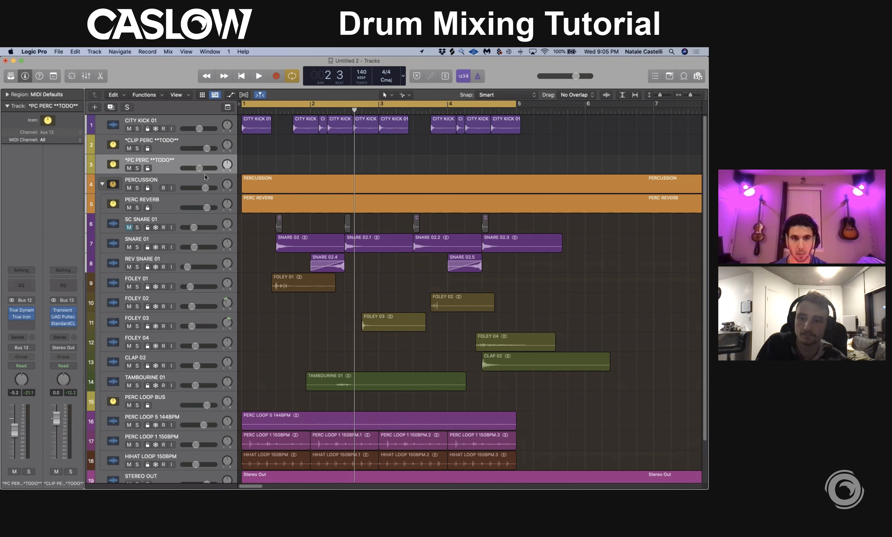
# Step: Add a stereo FF Pro-L 2 after StandardCLIP on the *CLIP PERC **TODO** track and close its window
pyautogui.click(169, 152)
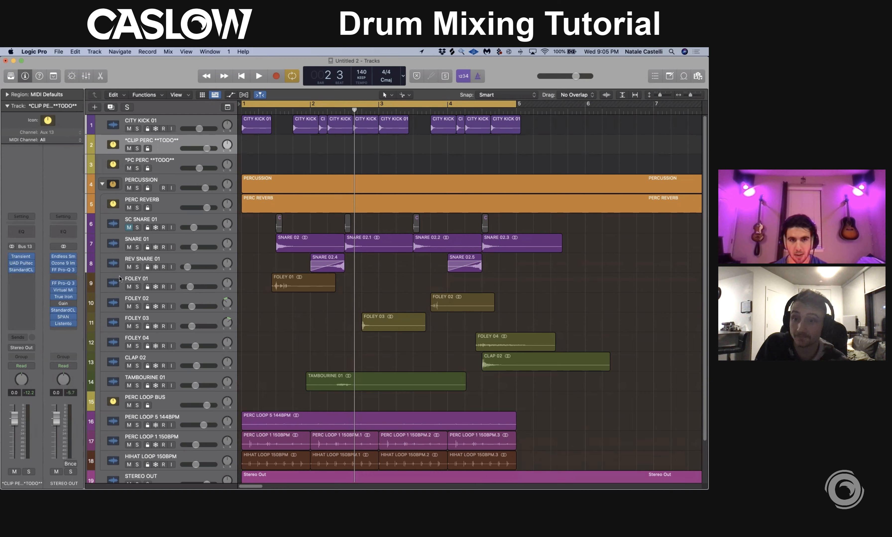
pyautogui.click(21, 276)
pyautogui.moveTo(45, 317)
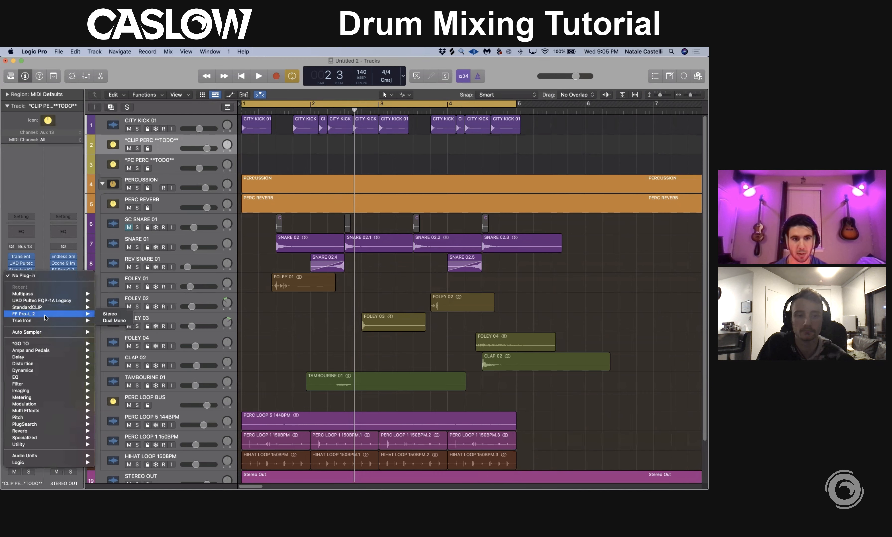
pyautogui.click(110, 314)
pyautogui.click(224, 160)
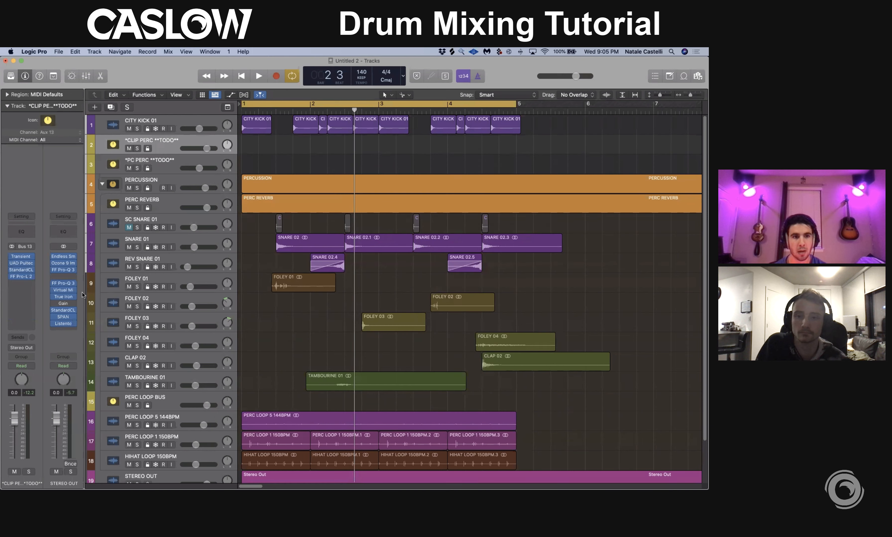
# Step: Open the Transient Shaper on *CLIP PERC **TODO** and place its window clear of the upper tracks
pyautogui.click(21, 256)
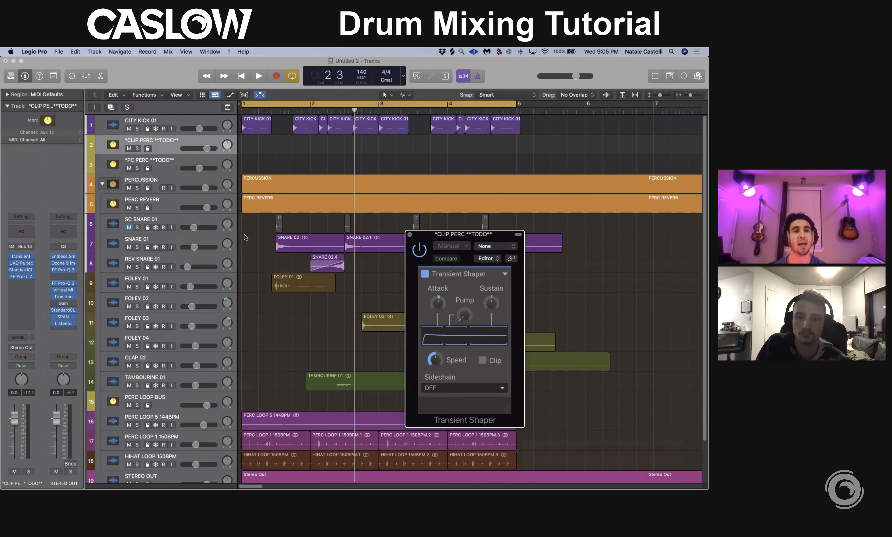
pyautogui.click(168, 147)
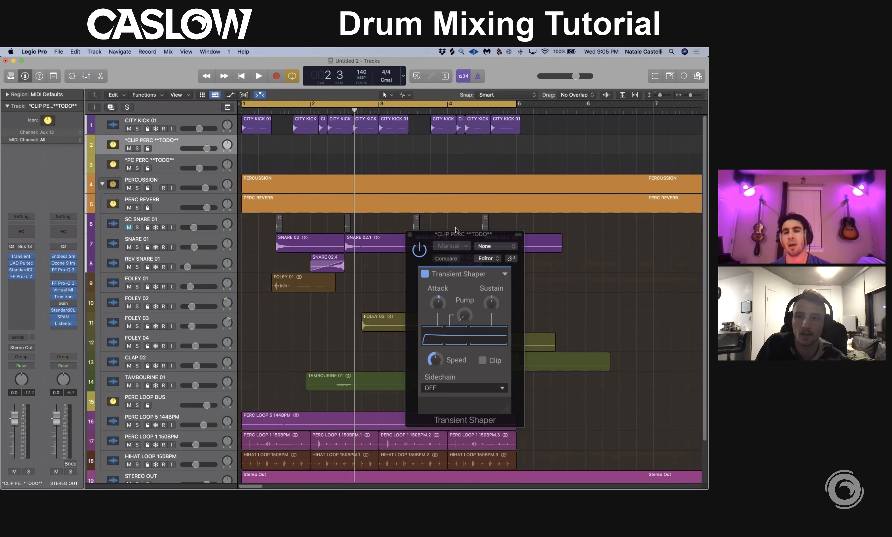
pyautogui.moveTo(472, 238); pyautogui.dragTo(345, 225)
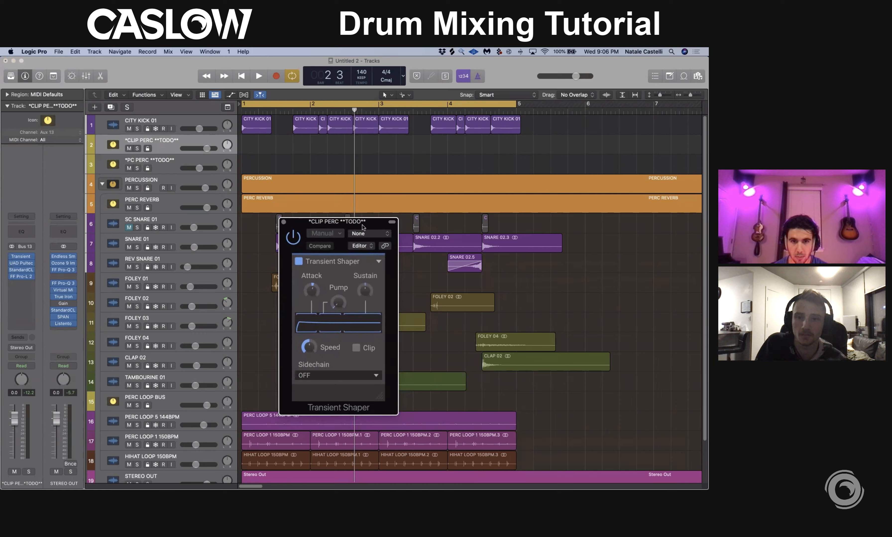
pyautogui.moveTo(362, 225); pyautogui.dragTo(452, 231)
# Step: Check the output routing of *PC PERC **TODO** and PERCUSSION into *CLIP PERC **TODO**, then close the Transient Shaper
pyautogui.click(164, 162)
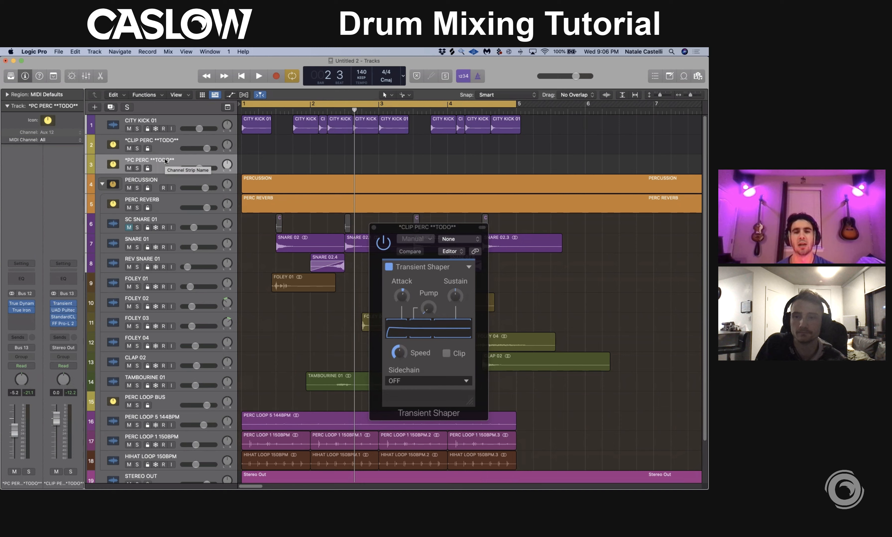
pyautogui.moveTo(388, 231)
pyautogui.mouseDown()
pyautogui.moveTo(393, 221)
pyautogui.moveTo(383, 229)
pyautogui.mouseUp()
pyautogui.click(339, 179)
pyautogui.click(372, 167)
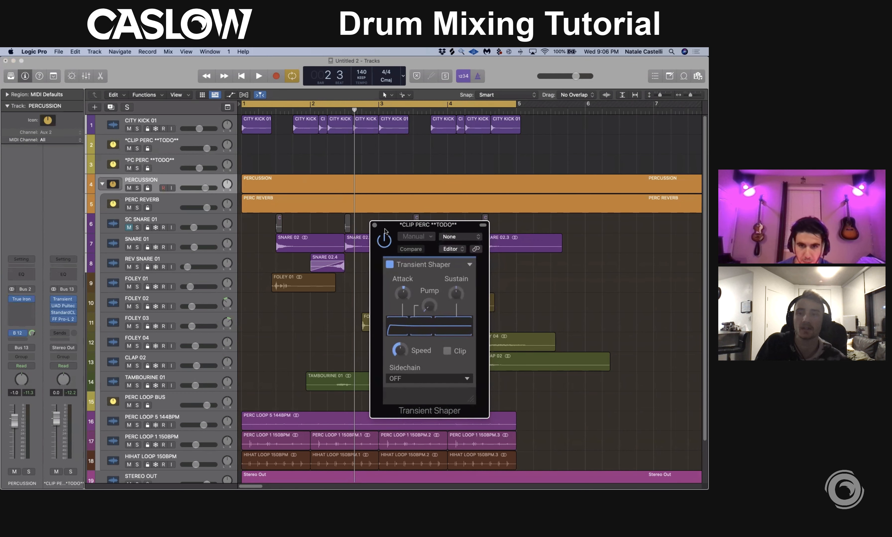
pyautogui.click(163, 147)
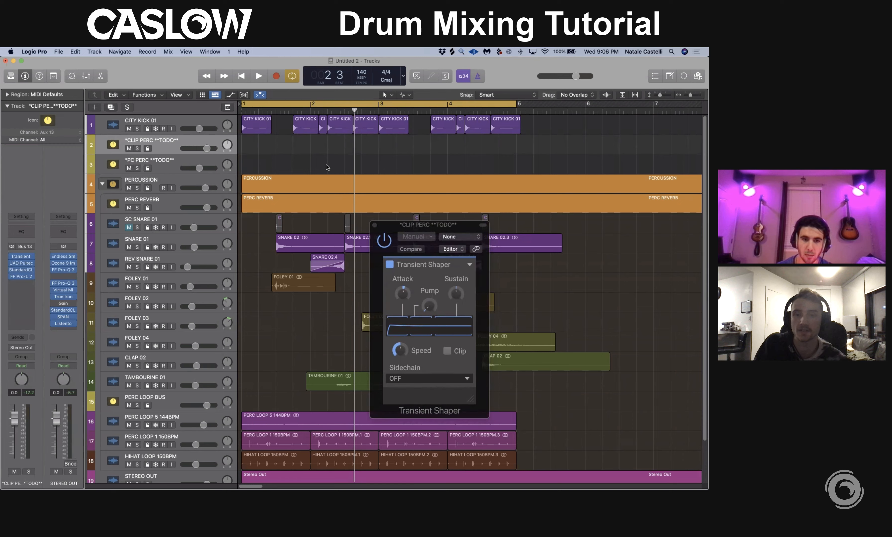
pyautogui.click(375, 225)
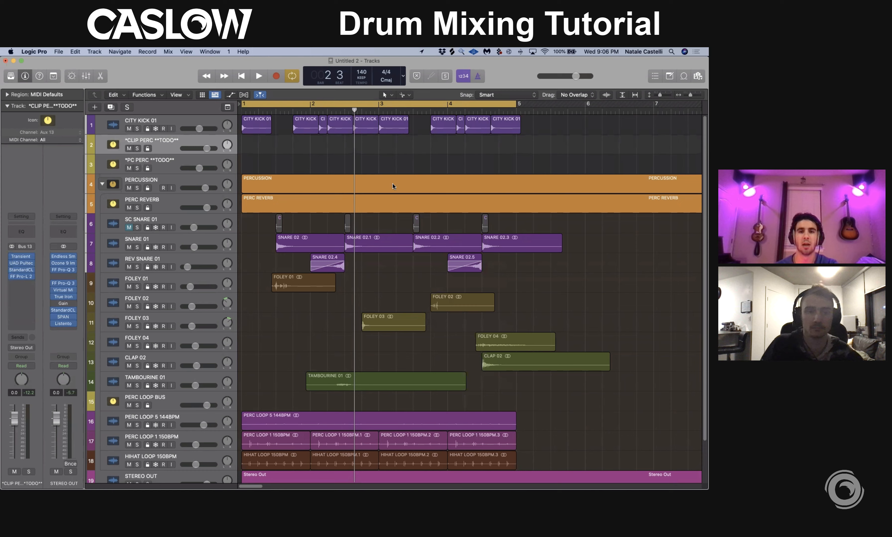
# Step: Trace the routing from FOLEY 04 through PERCUSSION and *PC PERC **TODO** to *CLIP PERC **TODO** by inspecting their channel strips
pyautogui.click(196, 338)
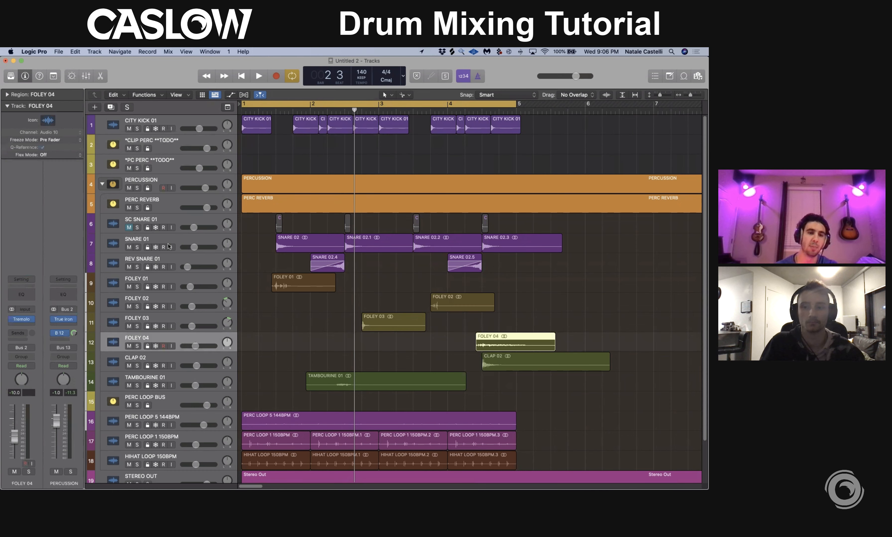
pyautogui.click(147, 181)
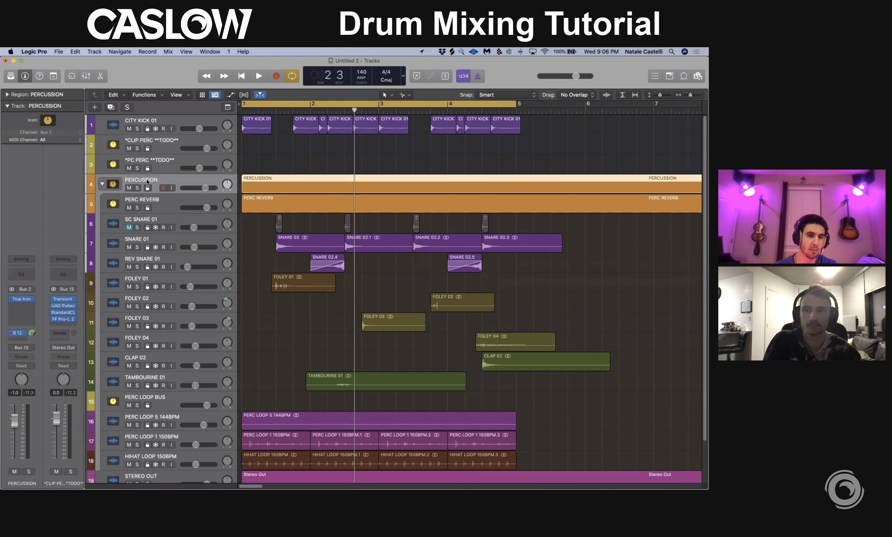
pyautogui.click(167, 146)
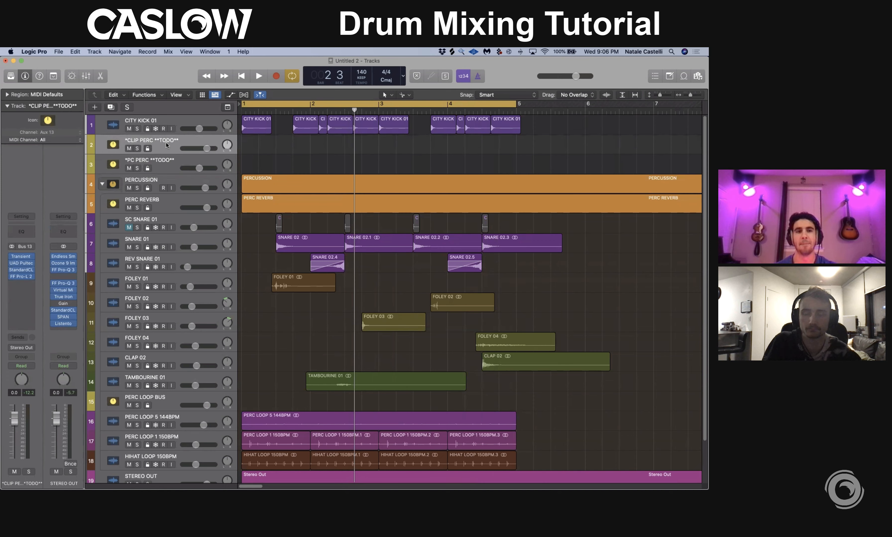
pyautogui.click(167, 169)
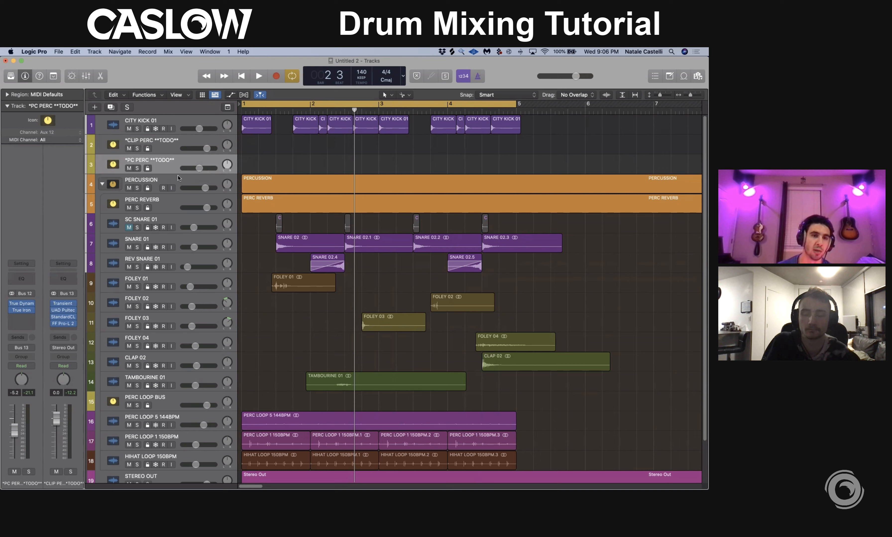
pyautogui.click(158, 149)
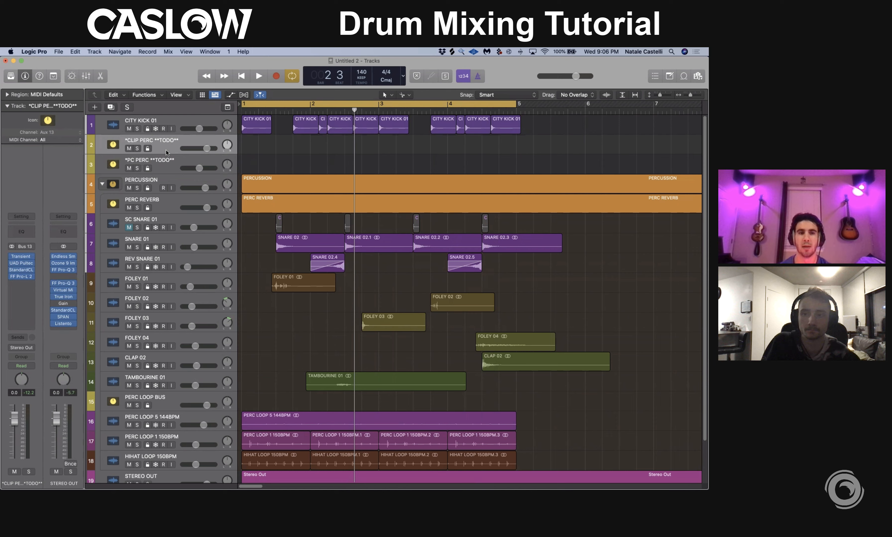
# Step: Review the Transient Shaper on *CLIP PERC **TODO**, close it, and open the UAD Pultec EQP-1A Legacy below the PERC REVERB track
pyautogui.click(21, 257)
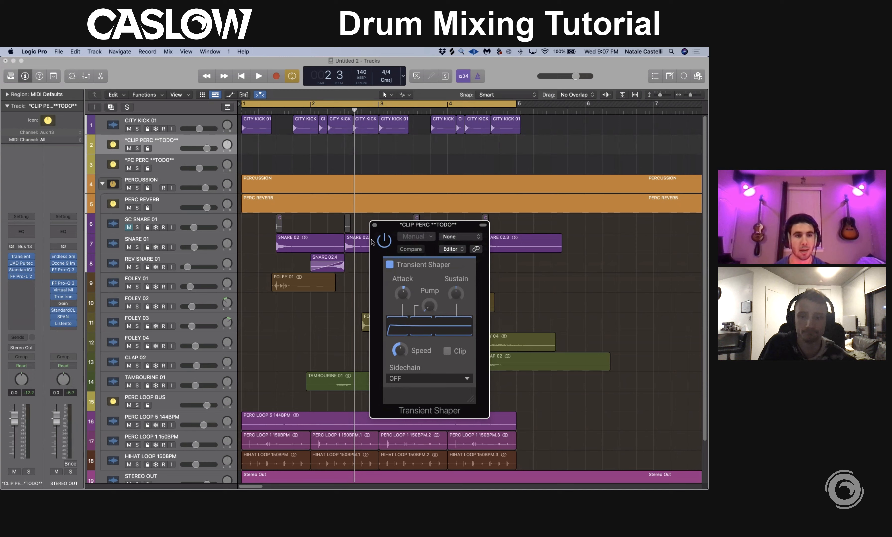
pyautogui.click(374, 225)
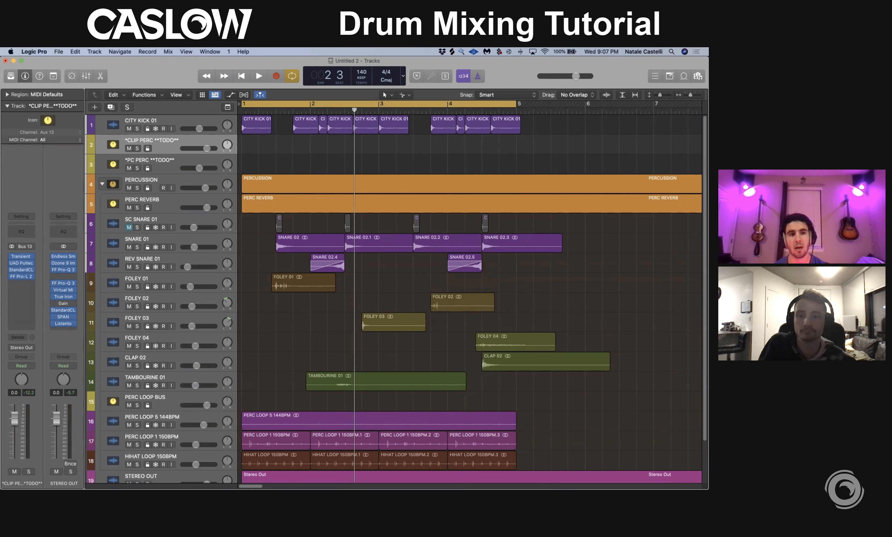
pyautogui.click(21, 263)
pyautogui.moveTo(464, 250); pyautogui.dragTo(468, 226)
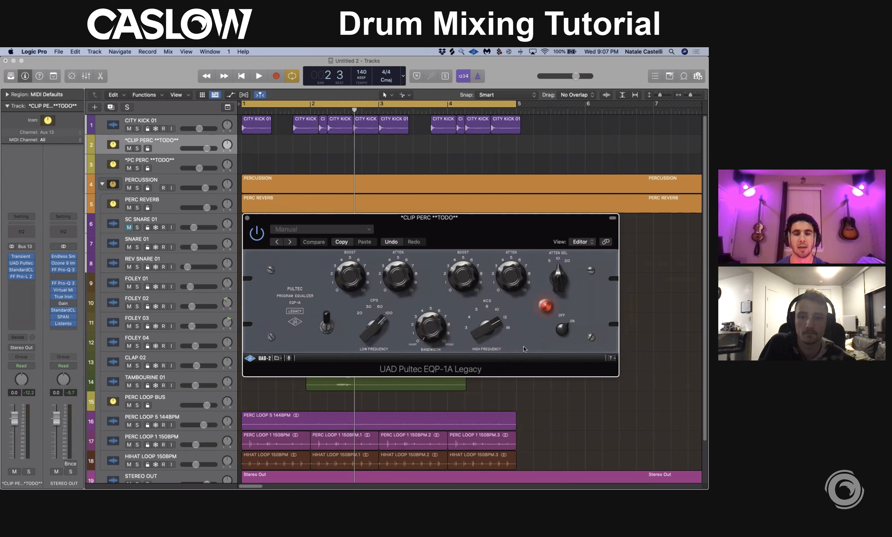
# Step: Nudge the Pultec EQP-1A window and bypass StandardCLIP and FF Pro-L 2 on *CLIP PERC **TODO**
pyautogui.moveTo(489, 235); pyautogui.dragTo(492, 223)
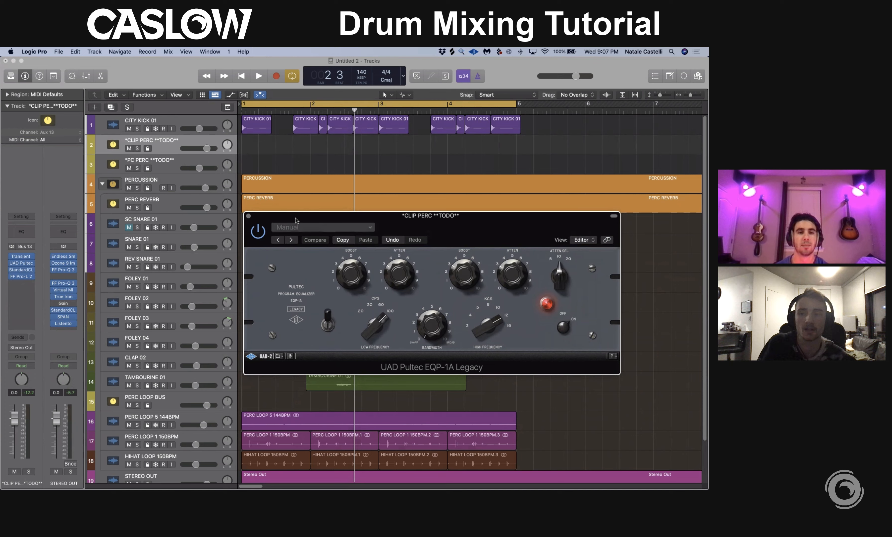
pyautogui.click(12, 270)
pyautogui.click(11, 277)
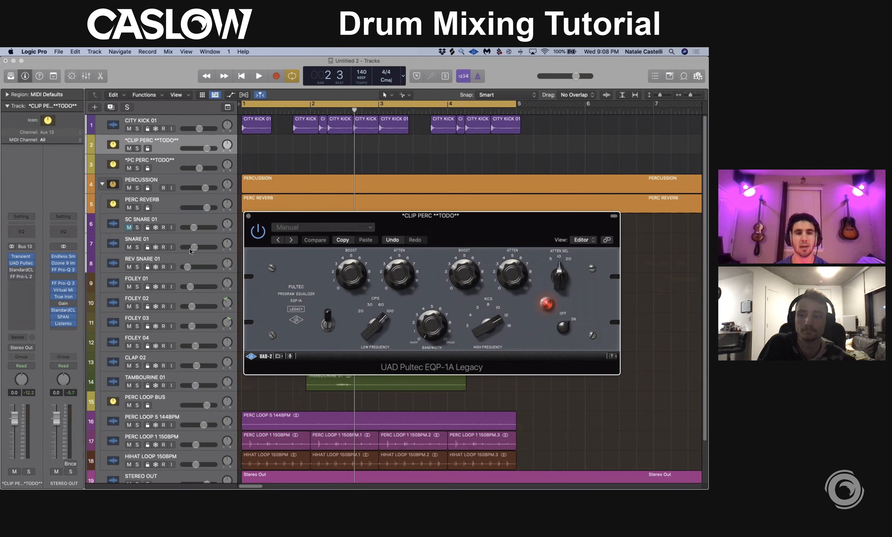
# Step: Compare the playing loop with the Pultec EQP-1A switched off and on, leave it on, and close the plug-in
pyautogui.press('space')
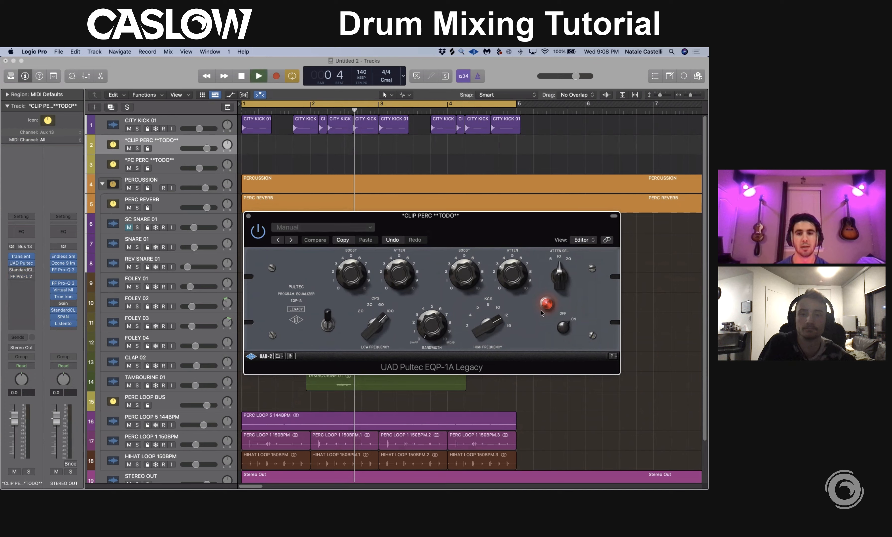
pyautogui.click(546, 304)
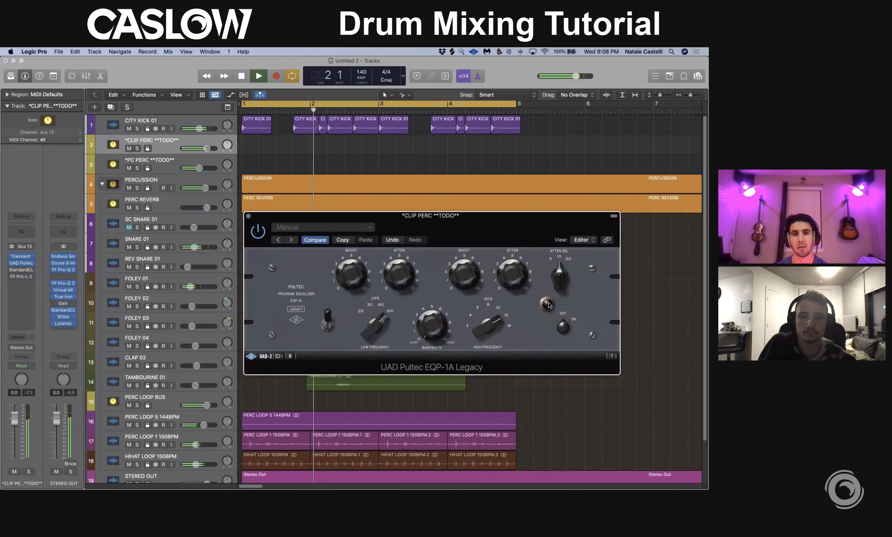
pyautogui.click(546, 305)
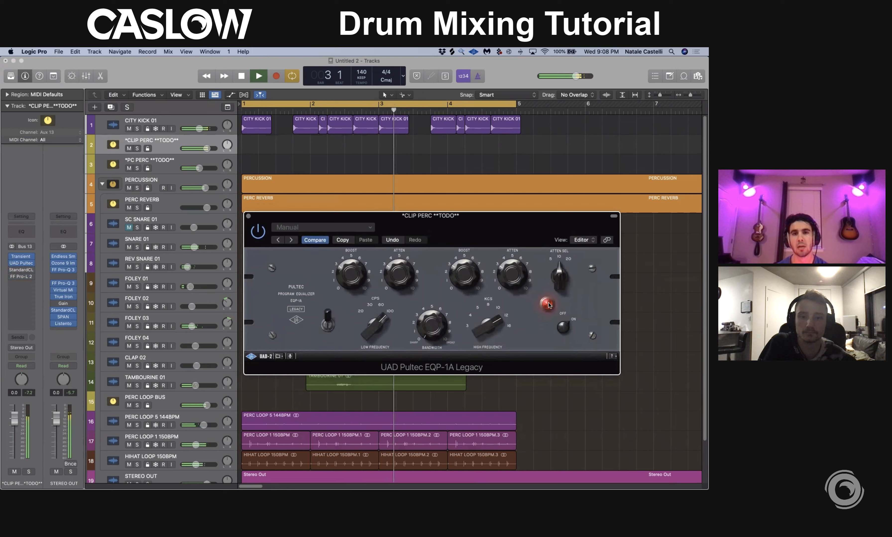
pyautogui.click(547, 304)
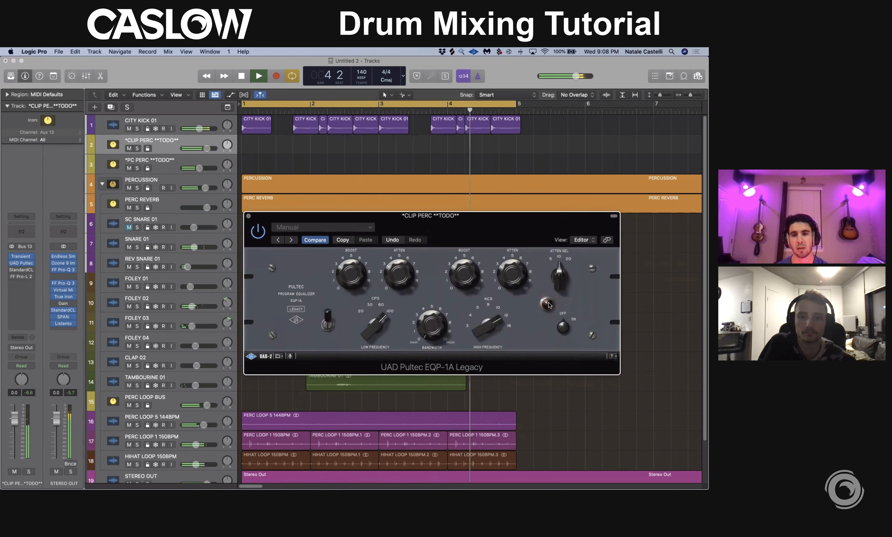
pyautogui.press('space')
pyautogui.click(546, 304)
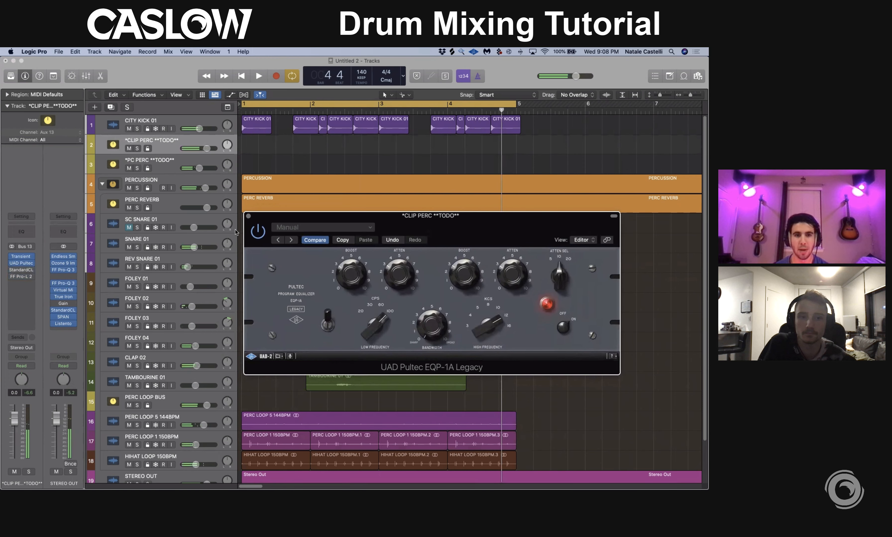
pyautogui.click(249, 216)
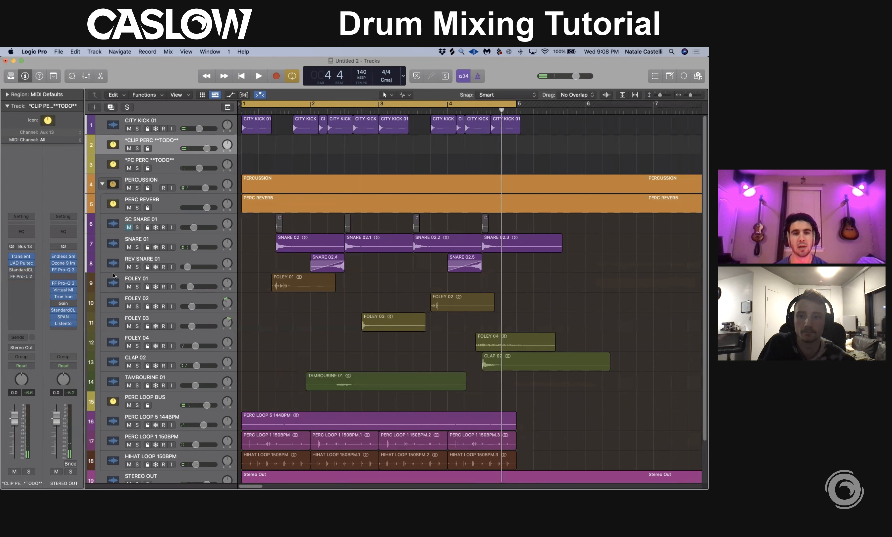
# Step: Re-enable StandardCLIP on *CLIP PERC **TODO**, open it, and place its window over the lower tracks to review the clipping settings
pyautogui.click(12, 270)
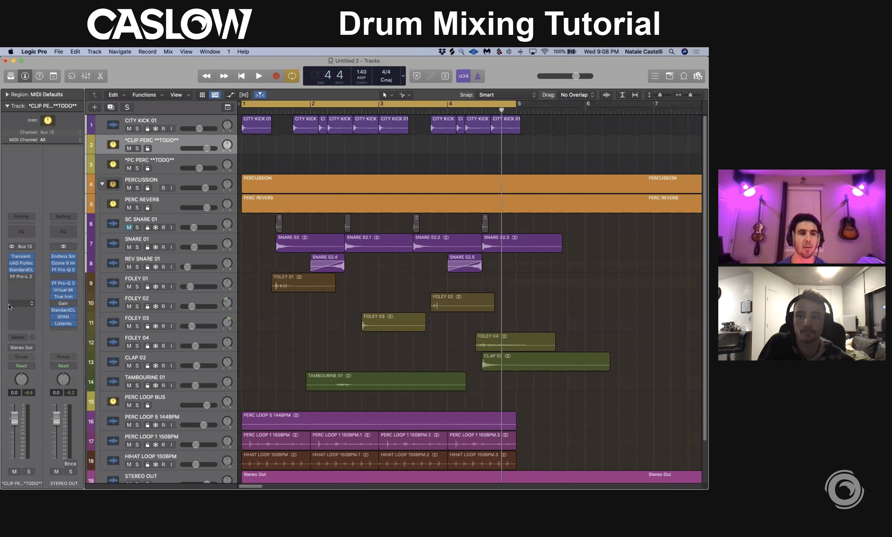
pyautogui.click(21, 271)
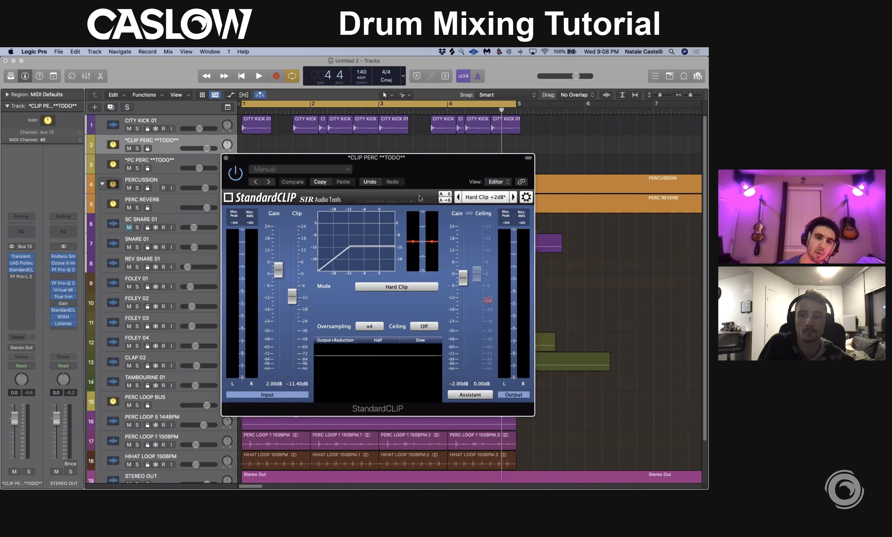
pyautogui.moveTo(421, 198); pyautogui.dragTo(445, 259)
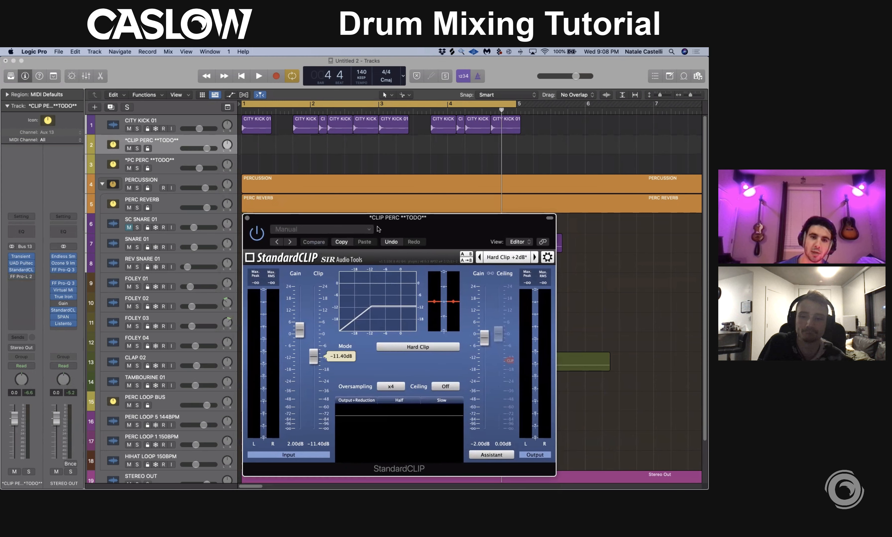
pyautogui.moveTo(427, 248); pyautogui.dragTo(466, 188)
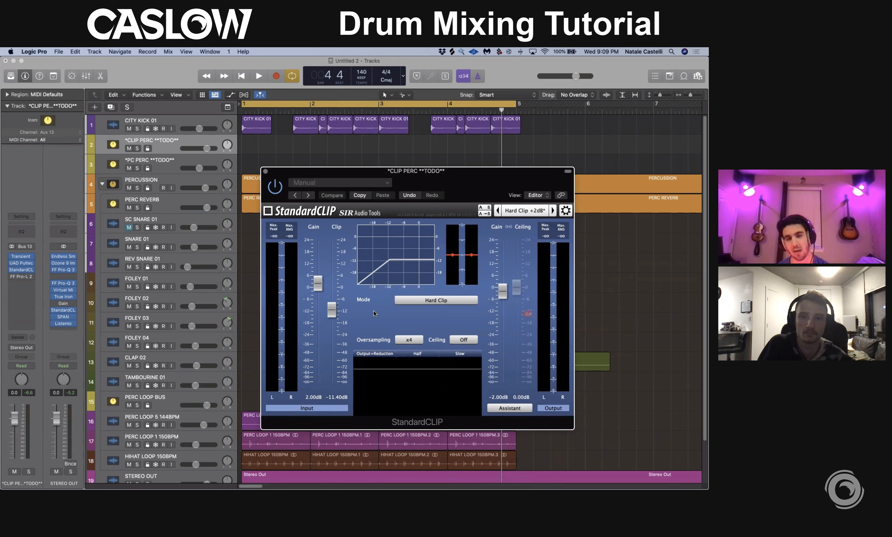
pyautogui.moveTo(335, 317)
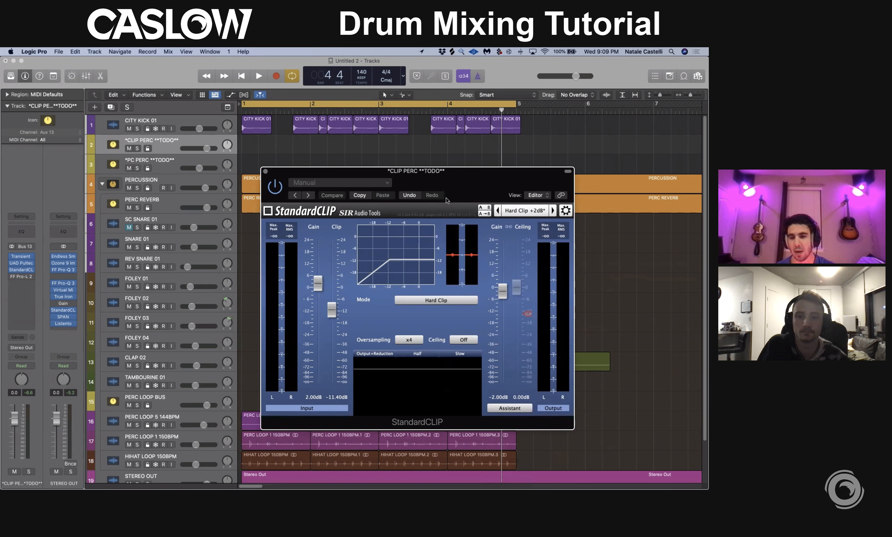
pyautogui.moveTo(416, 184); pyautogui.dragTo(428, 207)
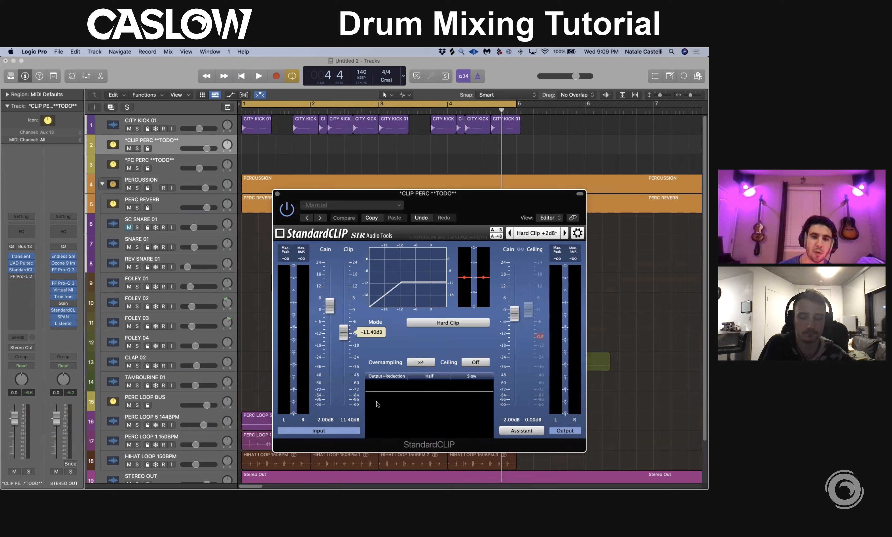
# Step: Re-enable and open FF Pro-L 2 on *CLIP PERC **TODO**, and arrange it side by side with StandardCLIP
pyautogui.click(23, 282)
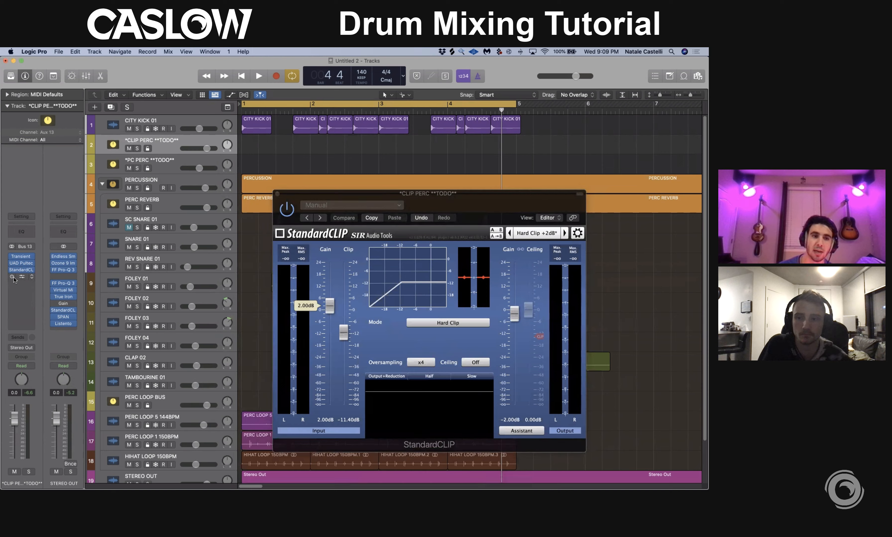
pyautogui.click(22, 276)
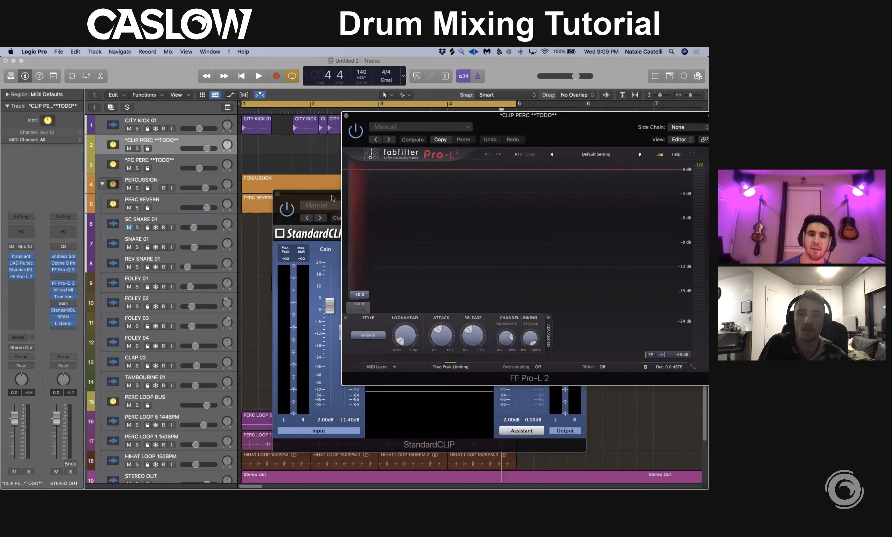
pyautogui.moveTo(83, 163); pyautogui.dragTo(88, 154)
pyautogui.moveTo(93, 129); pyautogui.dragTo(96, 124)
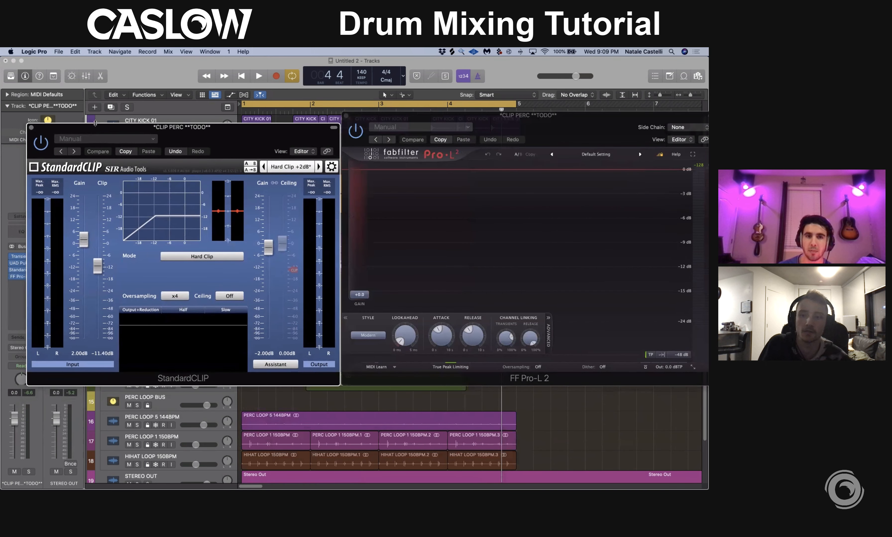
pyautogui.moveTo(184, 130); pyautogui.dragTo(184, 158)
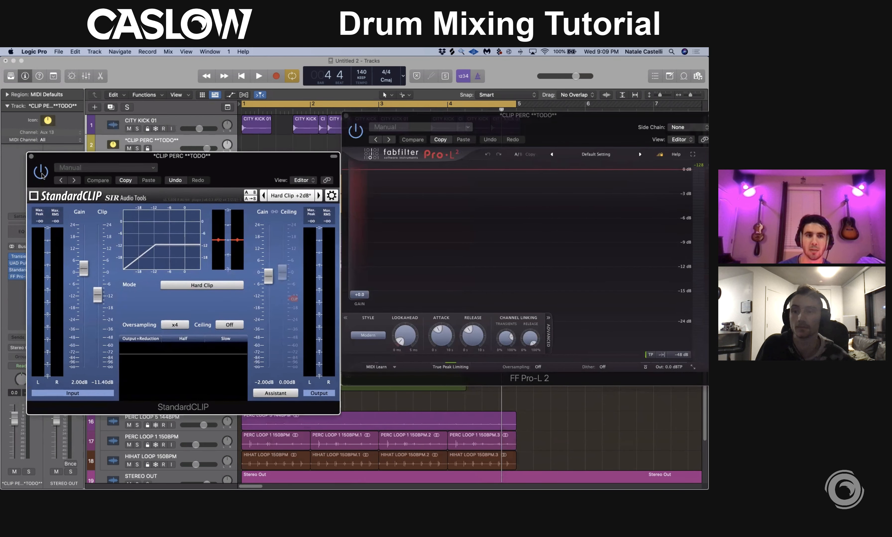
pyautogui.moveTo(405, 128); pyautogui.dragTo(404, 158)
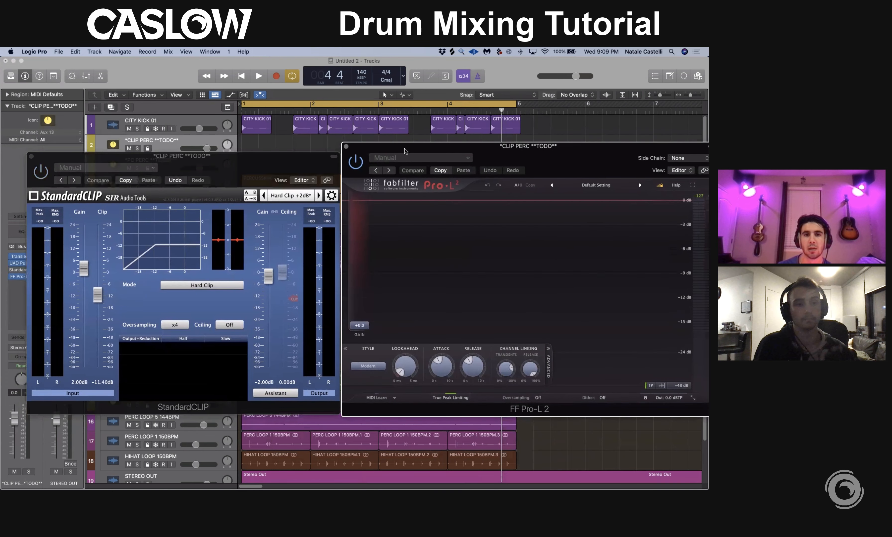
# Step: Play the loop to examine the unclipped peaks in the Pro-L 2 display, and bring StandardCLIP back into focus
pyautogui.click(370, 226)
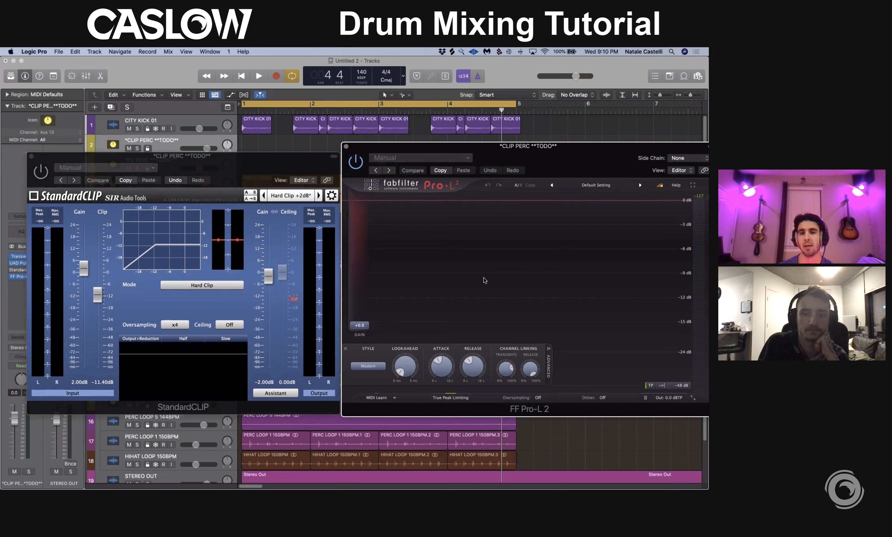
pyautogui.press('space')
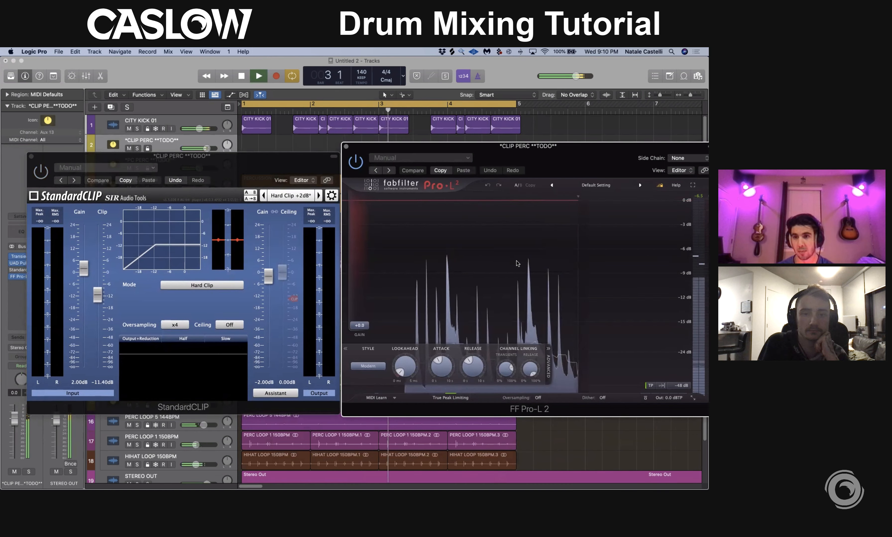
pyautogui.press('space')
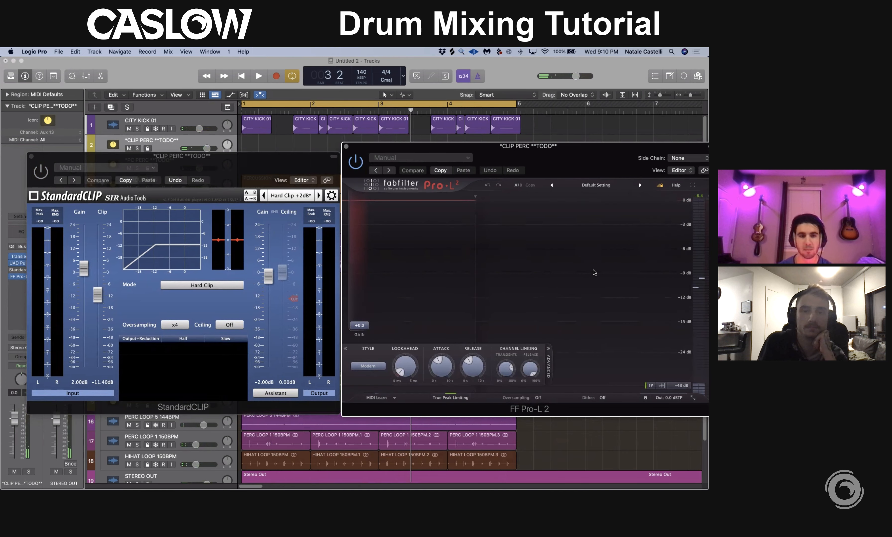
pyautogui.click(191, 172)
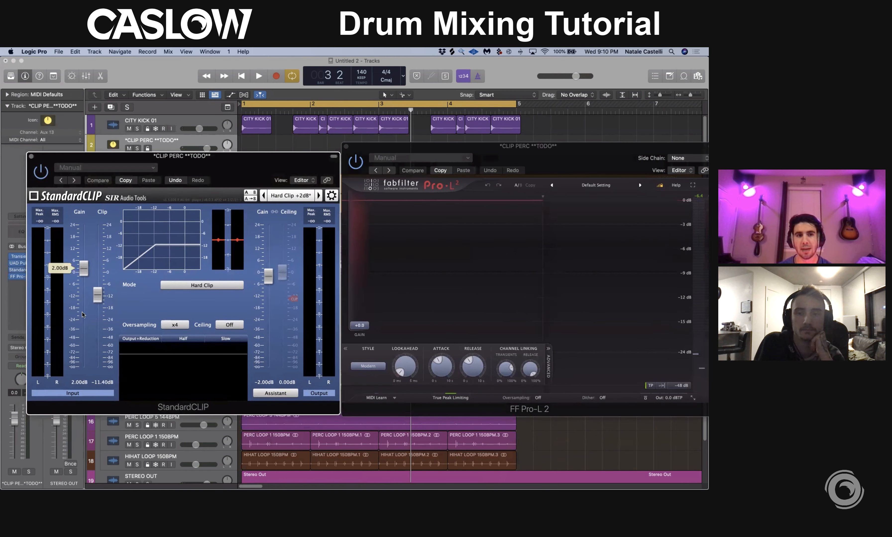
# Step: Audition StandardCLIP with its input clip threshold at 0.00 dB, and lower it to -19.60 dB during playback
pyautogui.moveTo(97, 301); pyautogui.dragTo(101, 279)
pyautogui.press('space')
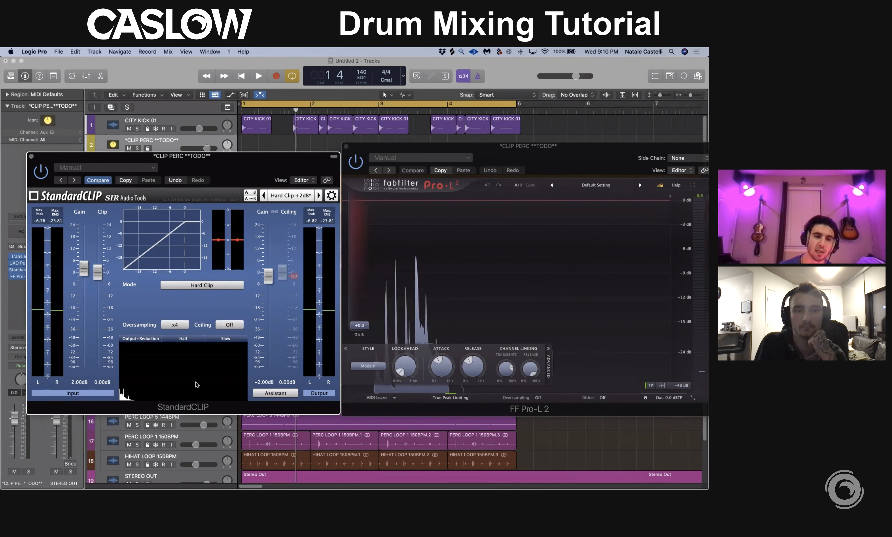
pyautogui.press('space')
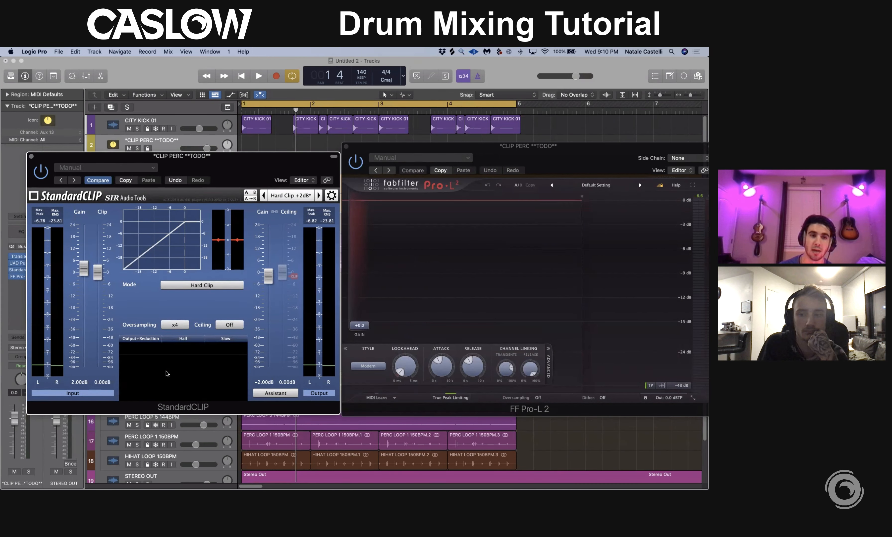
pyautogui.press('space')
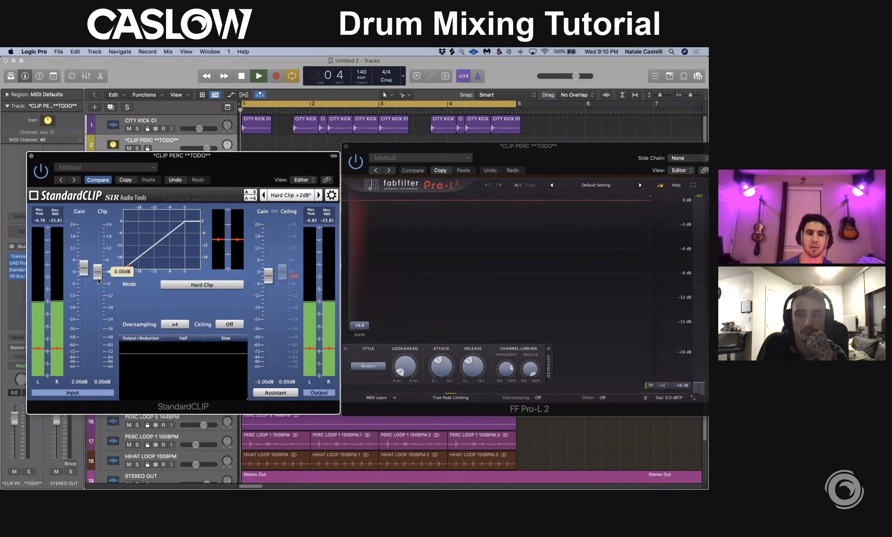
pyautogui.moveTo(97, 271); pyautogui.dragTo(95, 315)
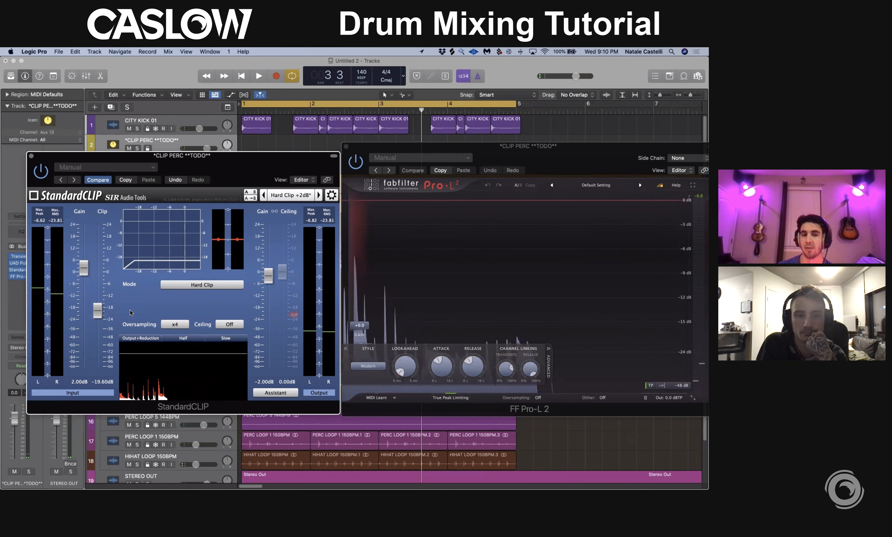
# Step: Set StandardCLIP's input clip threshold to -11.00 dB while checking the clipped peaks during playback
pyautogui.moveTo(100, 317); pyautogui.dragTo(103, 294)
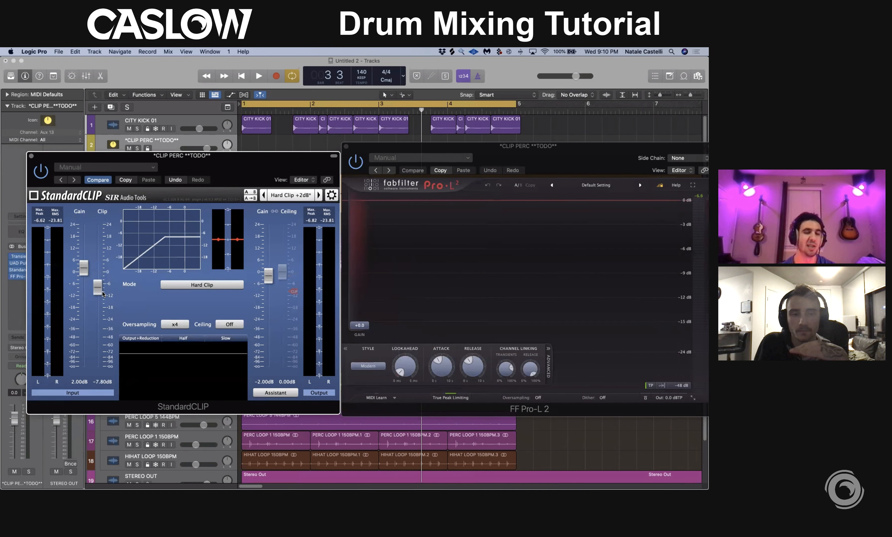
pyautogui.moveTo(103, 289)
pyautogui.moveTo(99, 290); pyautogui.dragTo(100, 289)
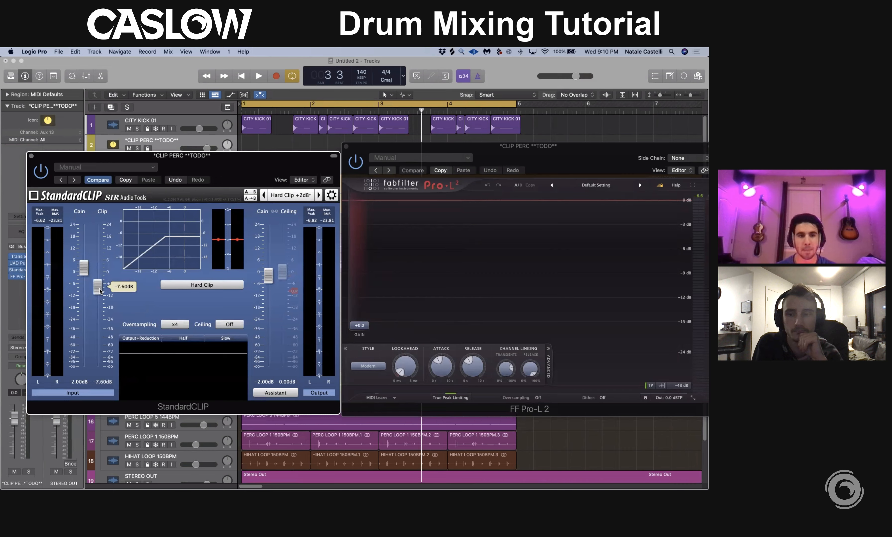
pyautogui.press('space')
pyautogui.moveTo(99, 289); pyautogui.dragTo(98, 296)
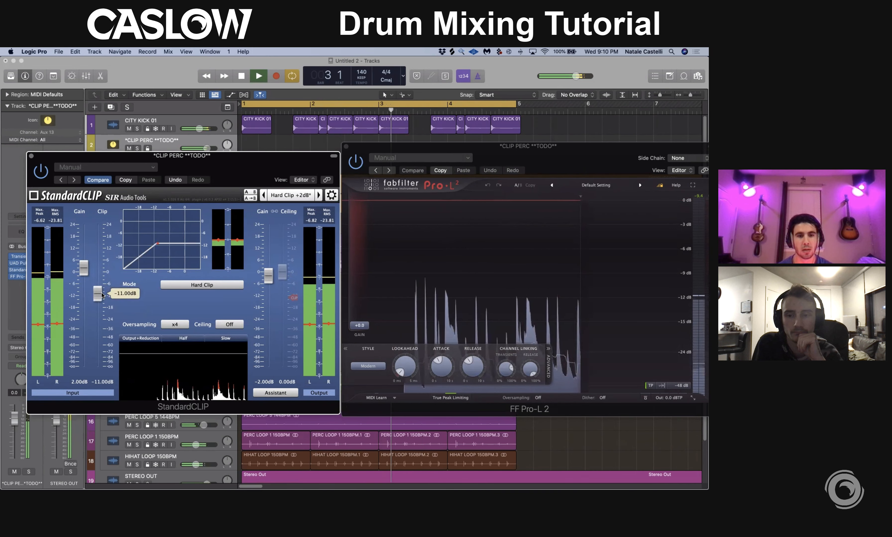
pyautogui.press('space')
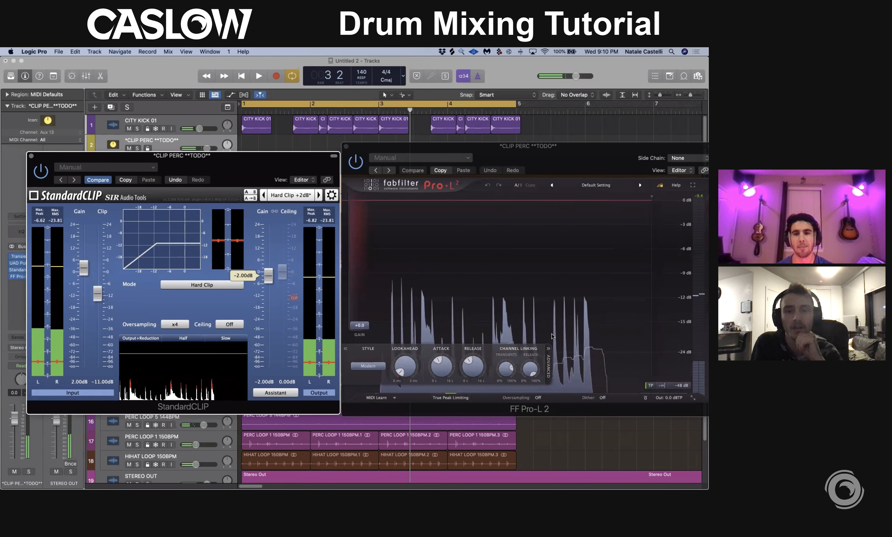
# Step: Compare the loop's peaks in Pro-L 2 with StandardCLIP bypassed and active
pyautogui.click(617, 318)
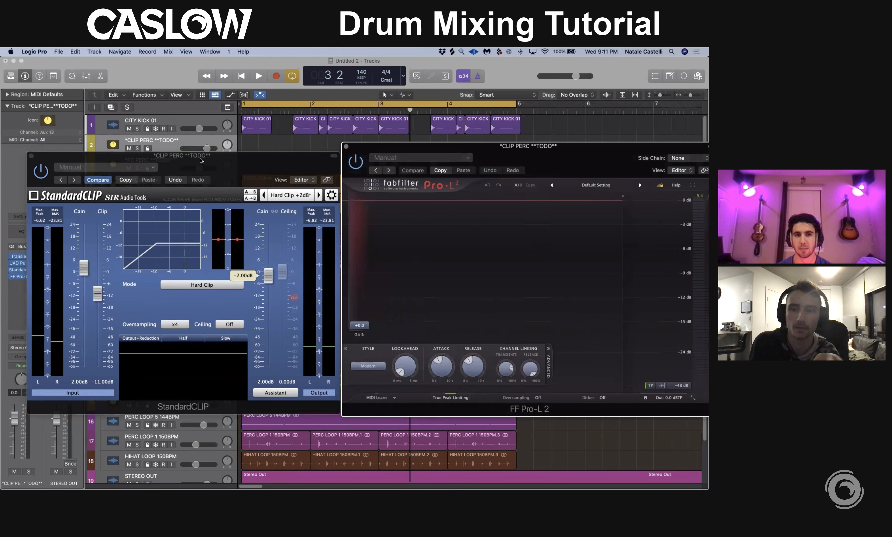
pyautogui.moveTo(202, 159)
pyautogui.mouseDown()
pyautogui.moveTo(183, 150)
pyautogui.moveTo(199, 153)
pyautogui.mouseUp()
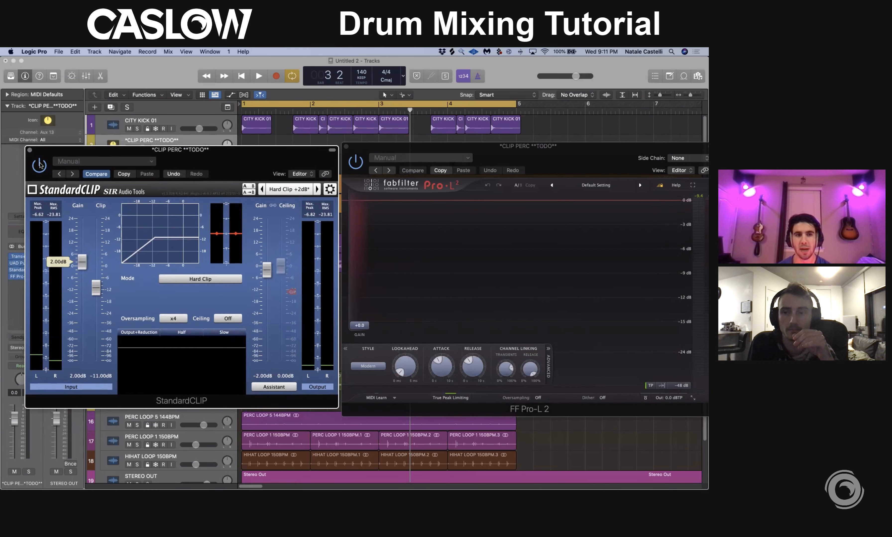
pyautogui.press('space')
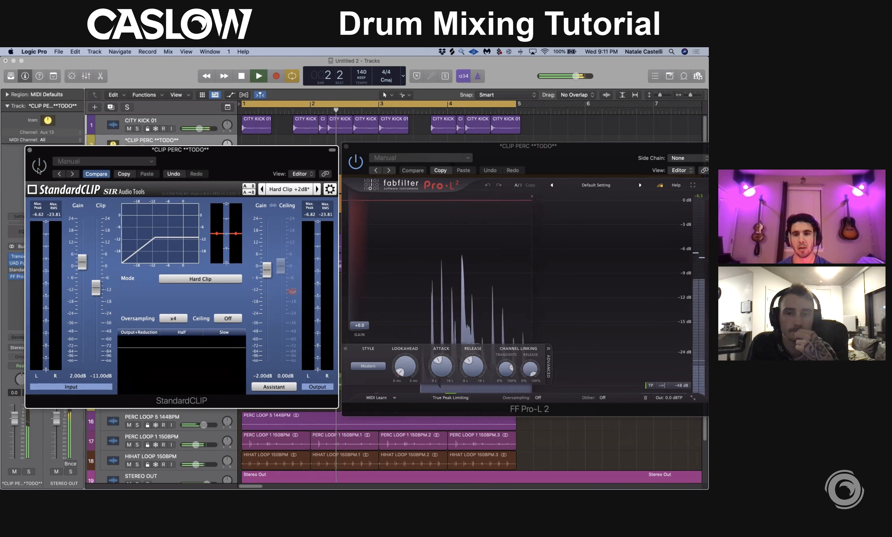
pyautogui.press('space')
pyautogui.click(39, 169)
pyautogui.press('space')
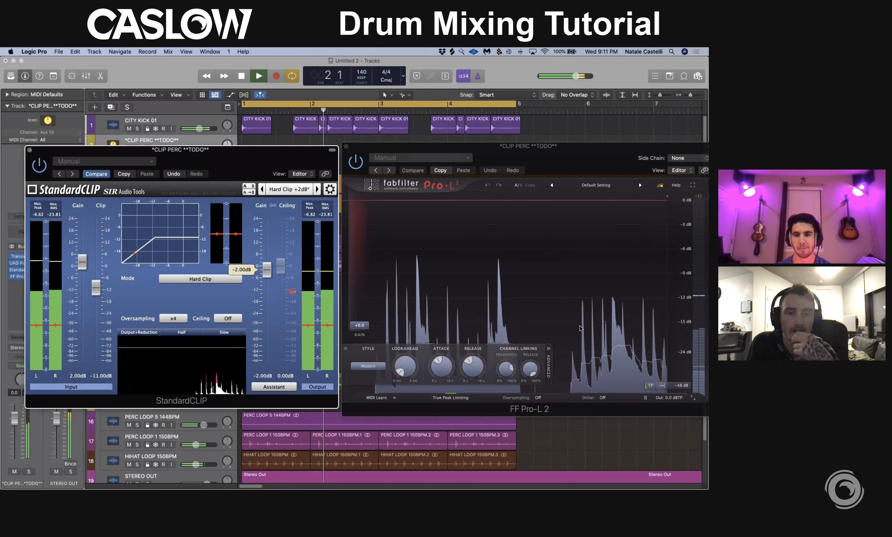
# Step: Stop playback, close the Pro-L 2 window, and move the StandardCLIP window to the centre of the arrangement
pyautogui.press('space')
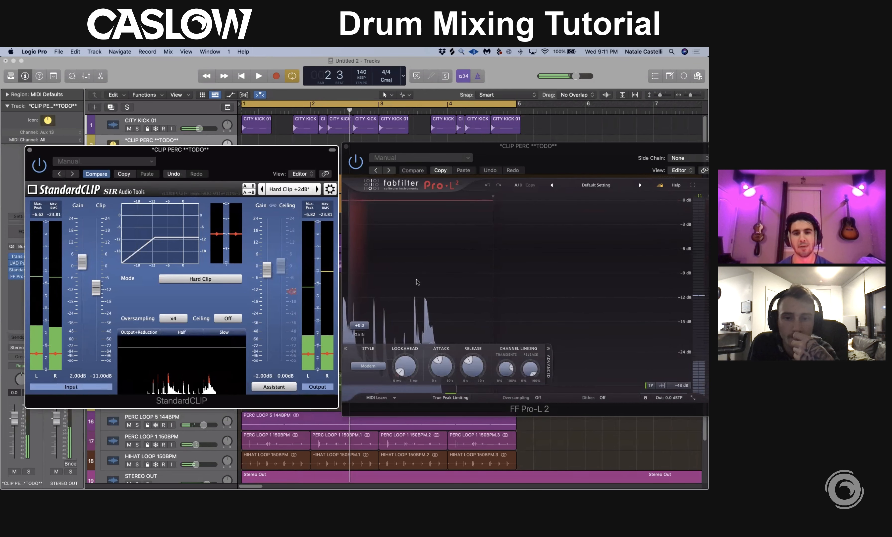
pyautogui.click(376, 242)
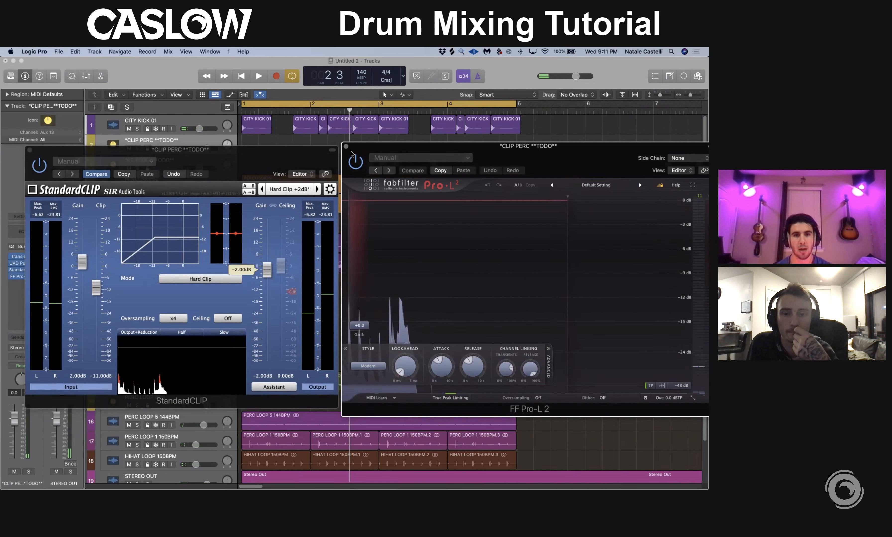
pyautogui.click(347, 146)
pyautogui.moveTo(230, 218); pyautogui.dragTo(445, 217)
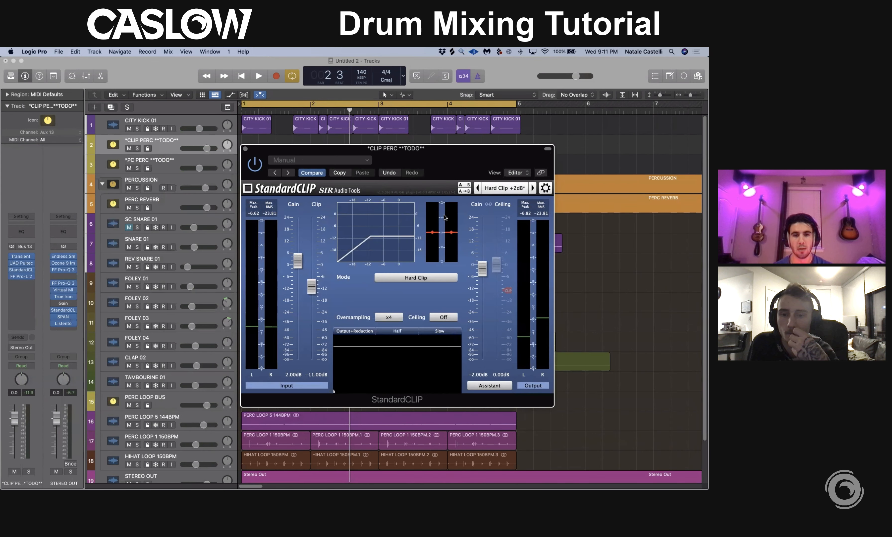
# Step: Audition a lower StandardCLIP input clip threshold, such as -15.40 dB, during playback and return it to -11.00 dB
pyautogui.moveTo(337, 289)
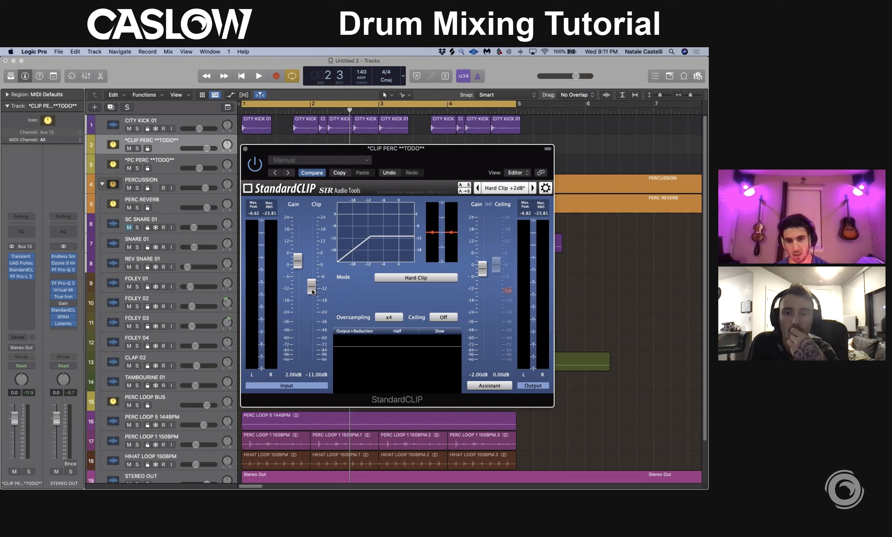
pyautogui.press('space')
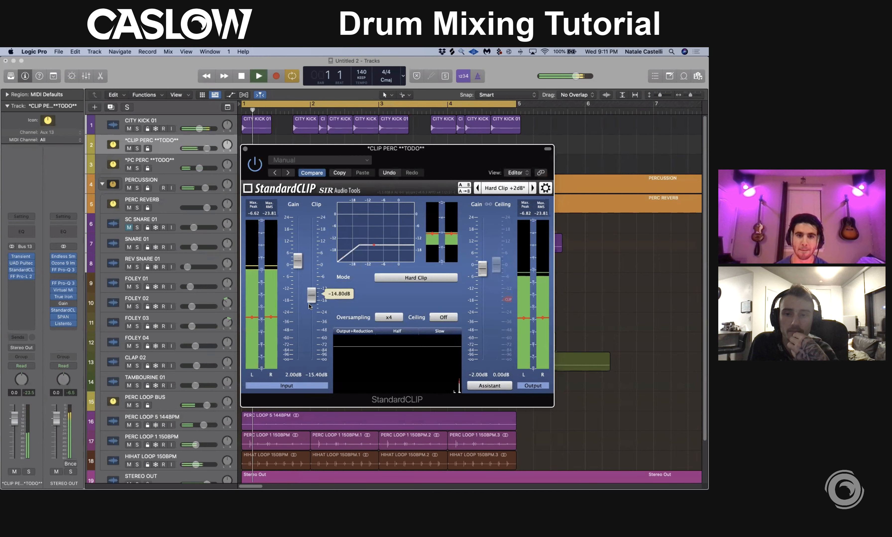
pyautogui.moveTo(312, 293)
pyautogui.mouseDown()
pyautogui.moveTo(308, 323)
pyautogui.moveTo(312, 287)
pyautogui.mouseUp()
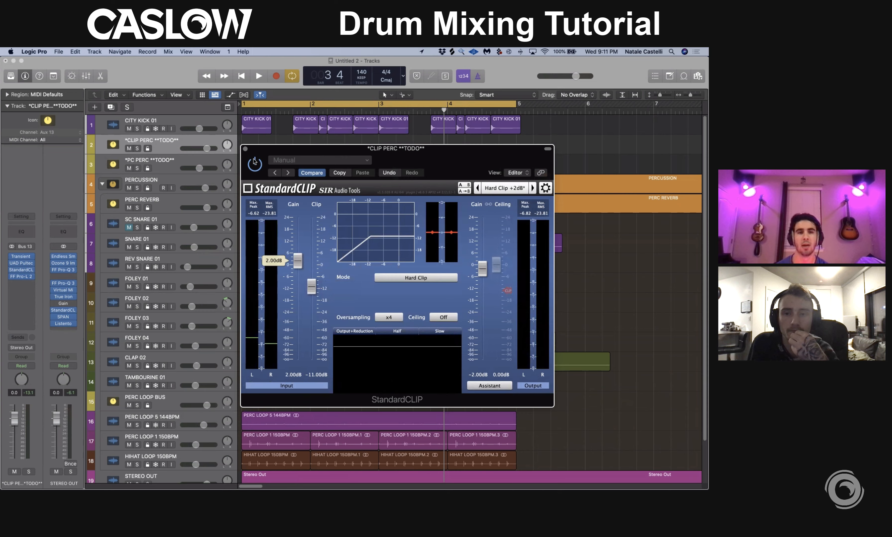
# Step: Play the loop briefly with only Pro-L 2 displayed, and close the remaining plug-in window
pyautogui.click(245, 149)
pyautogui.press('space')
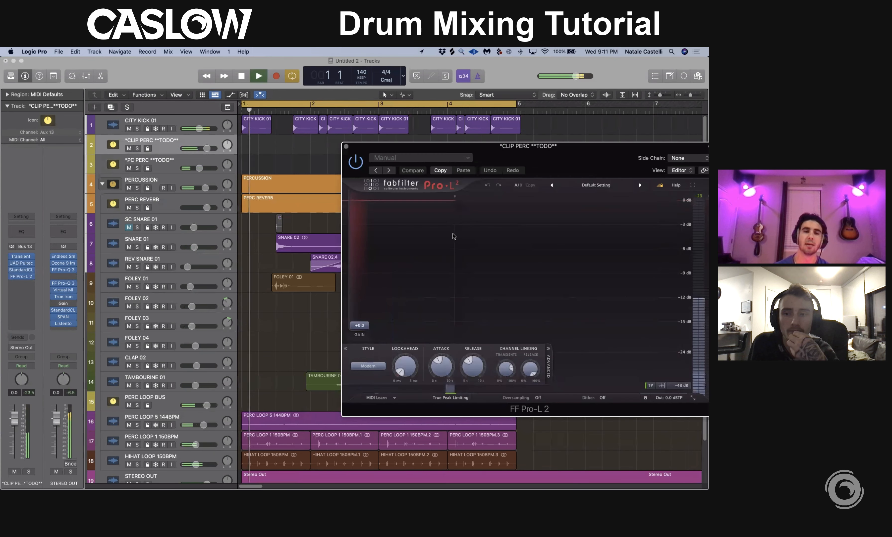
pyautogui.press('super+w')
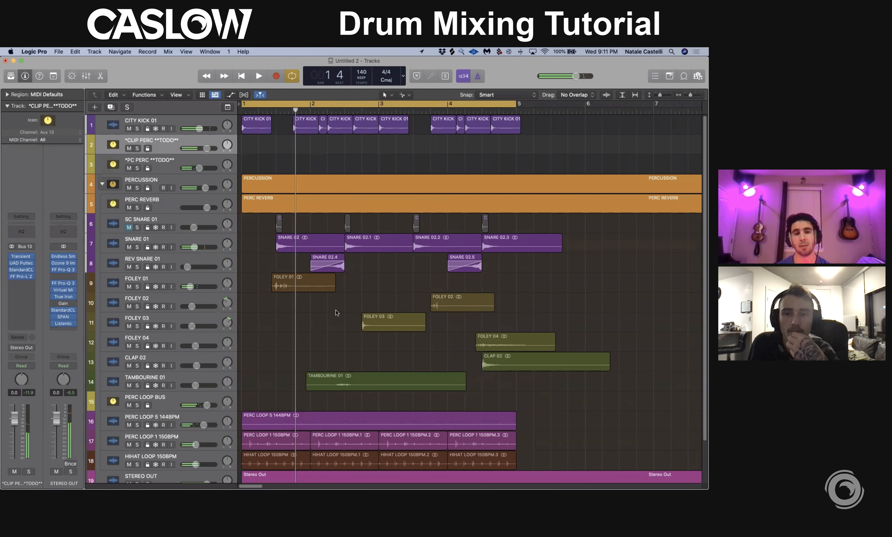
pyautogui.click(76, 276)
pyautogui.click(41, 205)
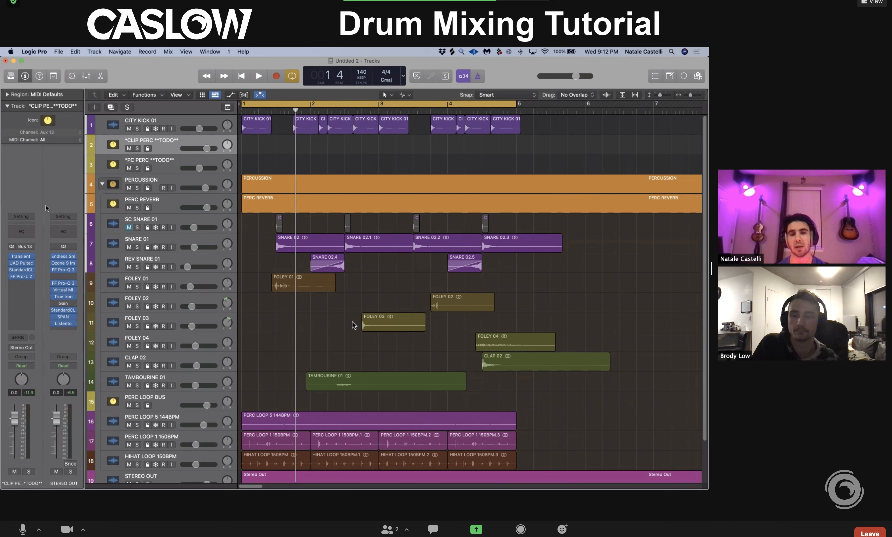
# Step: Examine the SNARE 01 channel's insert slots and plug-in list, and compare its channel strip with the PERCUSSION bus
pyautogui.click(192, 241)
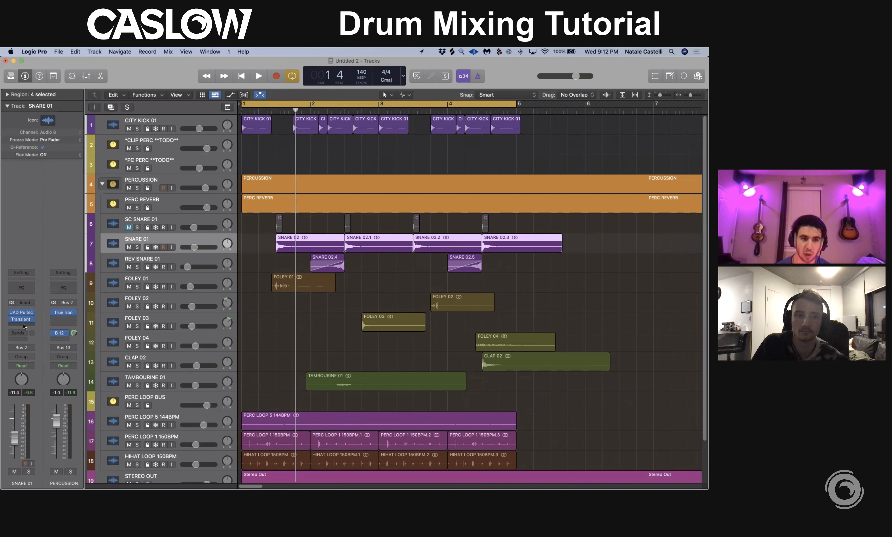
pyautogui.click(23, 325)
pyautogui.click(36, 270)
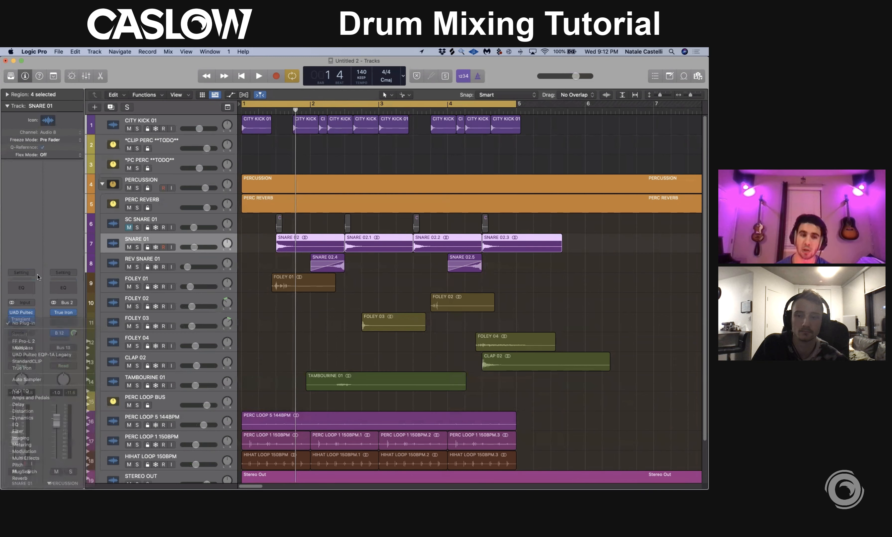
pyautogui.click(180, 182)
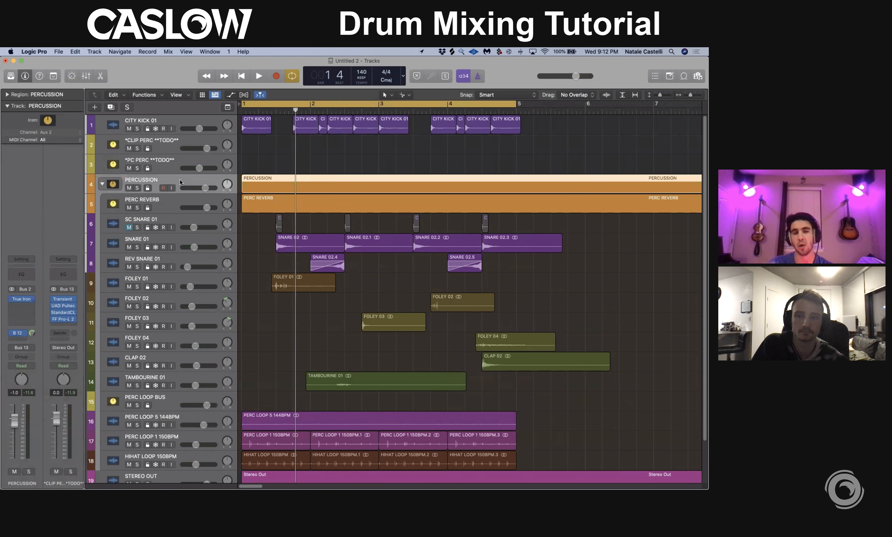
pyautogui.click(186, 246)
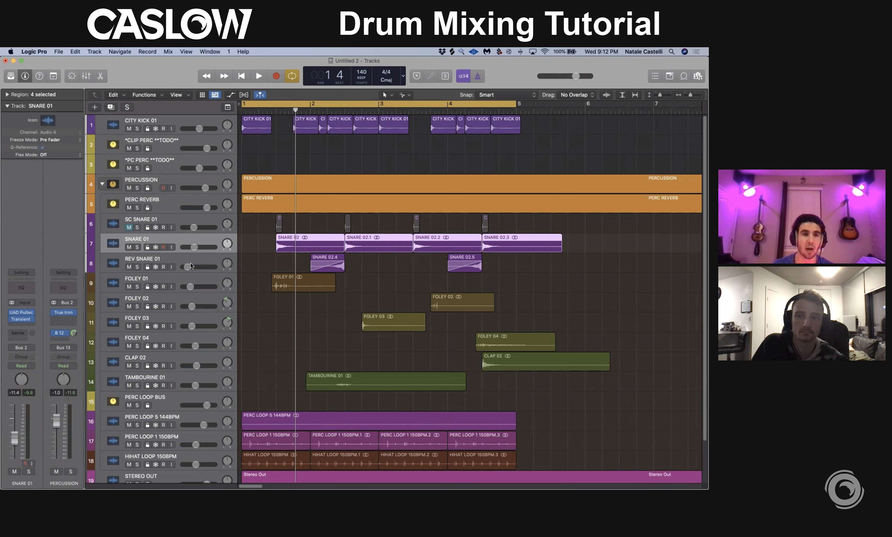
pyautogui.click(176, 182)
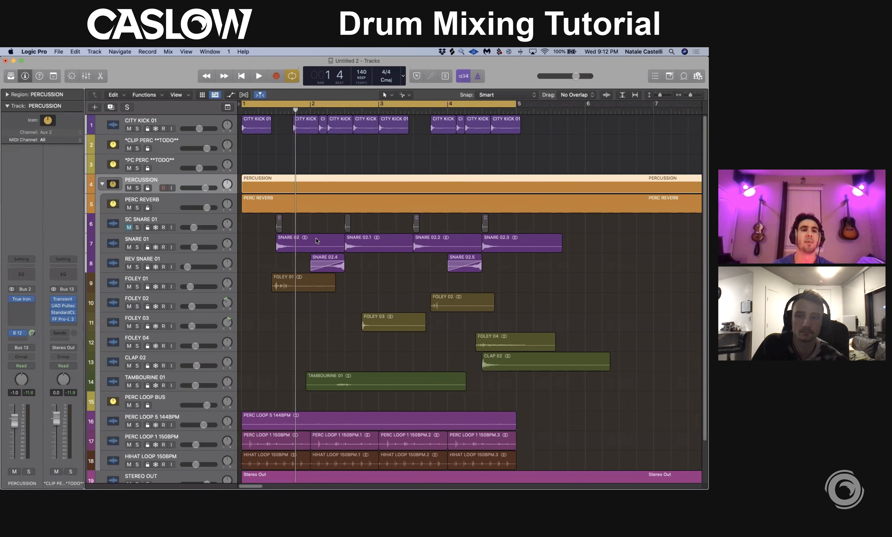
# Step: Select the FOLEY 02, FOLEY 04 and CLAP 02 regions, and bring up the *CLIP PERC **TODO** channel strip
pyautogui.click(475, 332)
pyautogui.moveTo(618, 292); pyautogui.dragTo(474, 358)
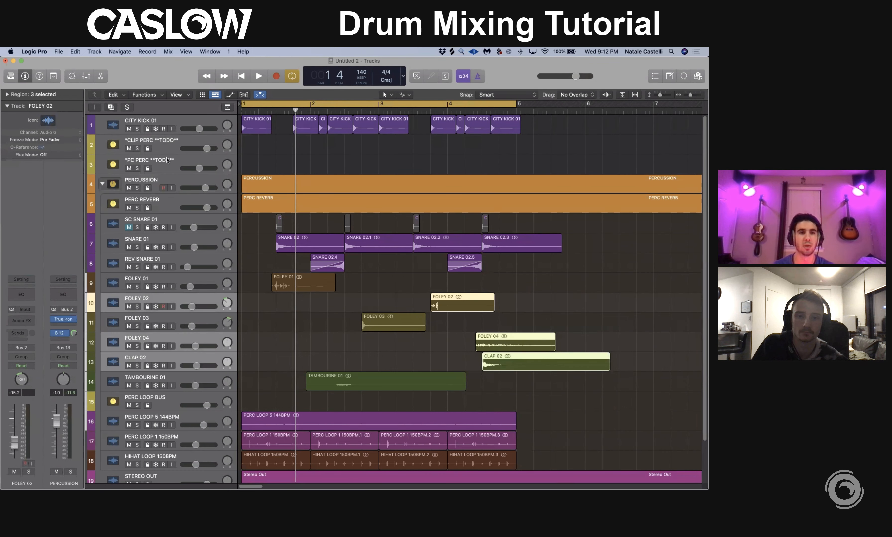
pyautogui.click(165, 147)
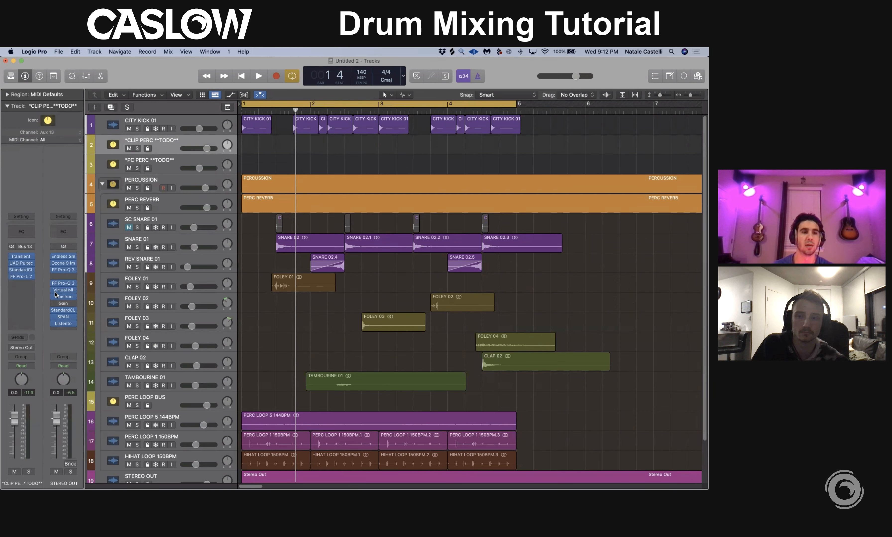